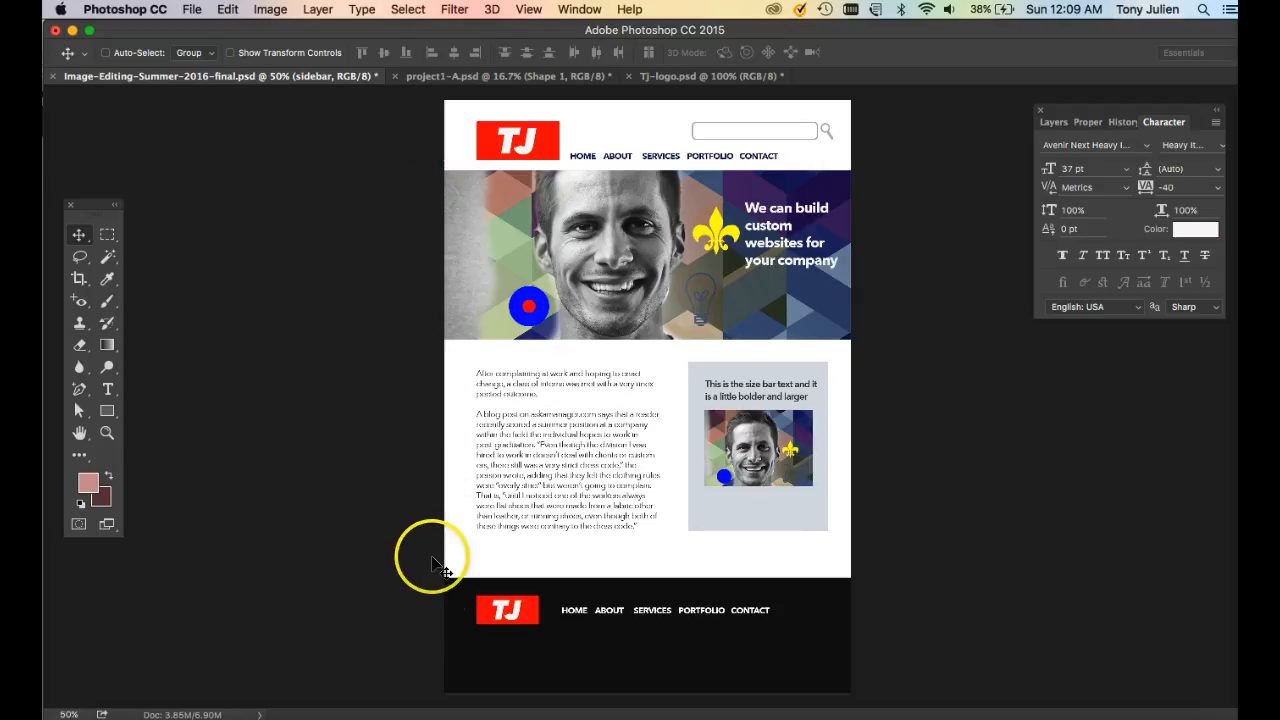
# - Switch to Firefox, open the Image-Editing-Summer-2016-final example from Example of Final JPG Mock Up, look it over, and move the browser window fully into view
pyautogui.click(268, 712)
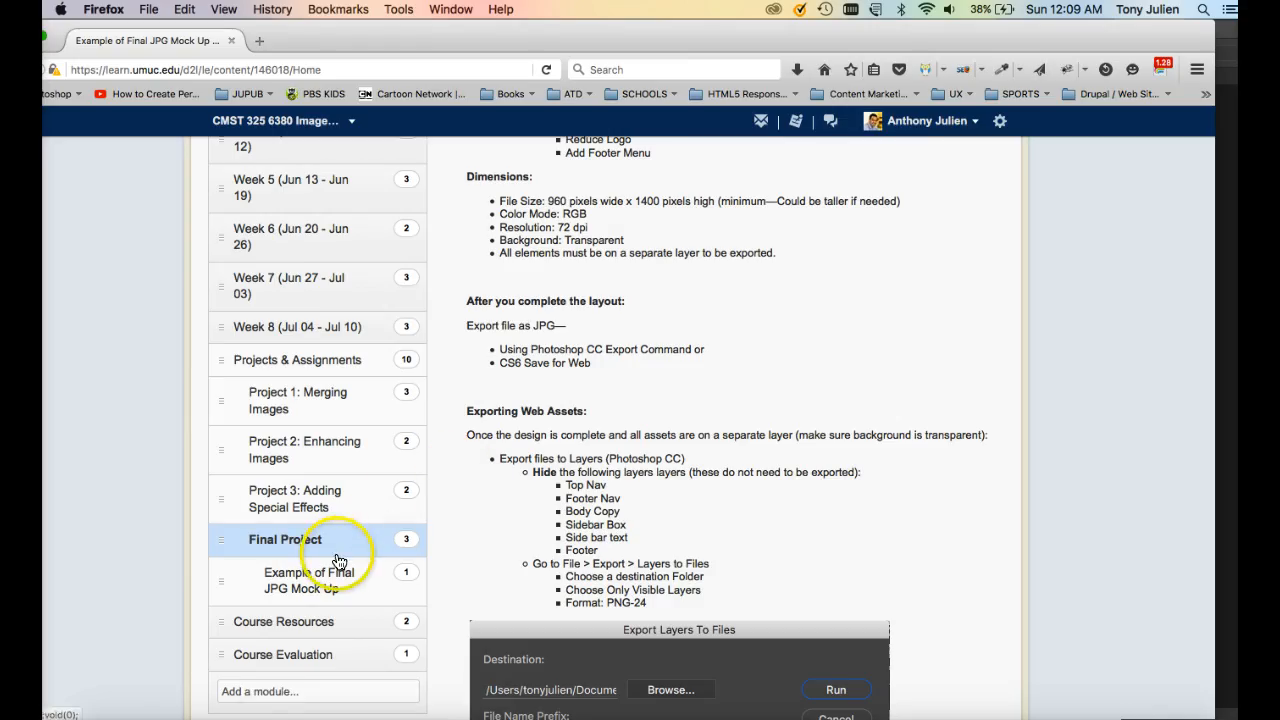
pyautogui.click(325, 576)
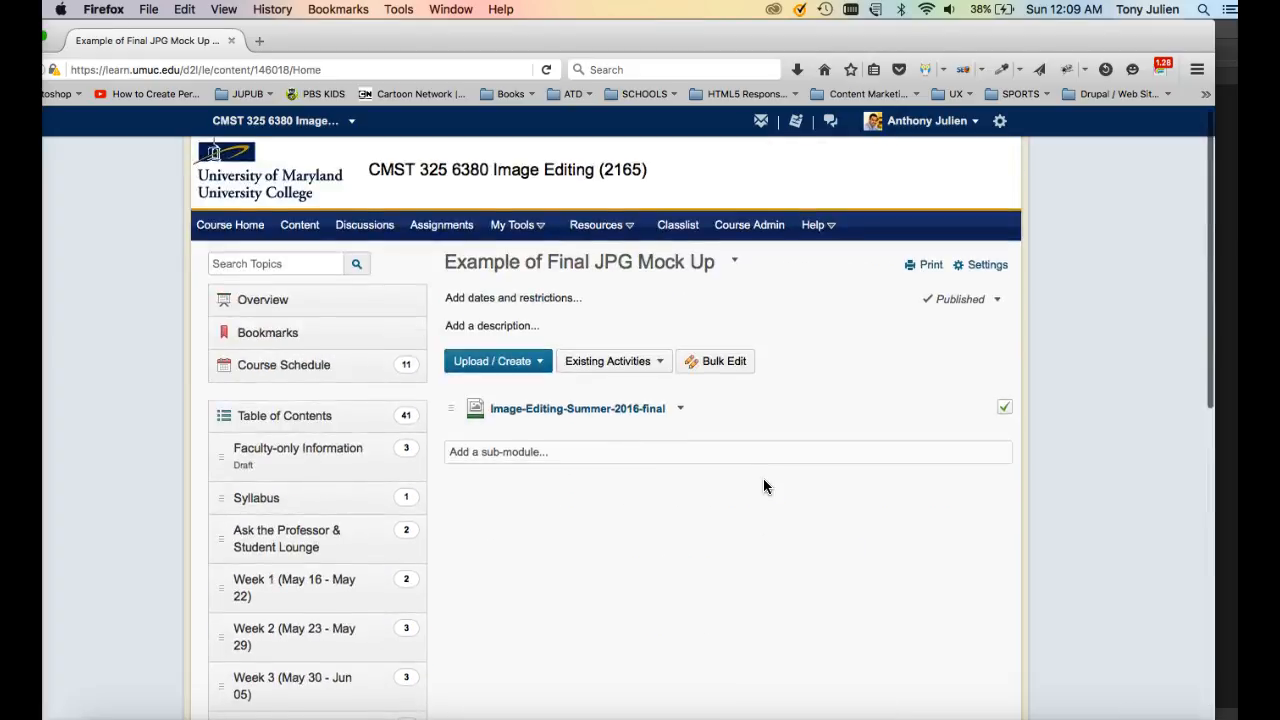
pyautogui.click(597, 415)
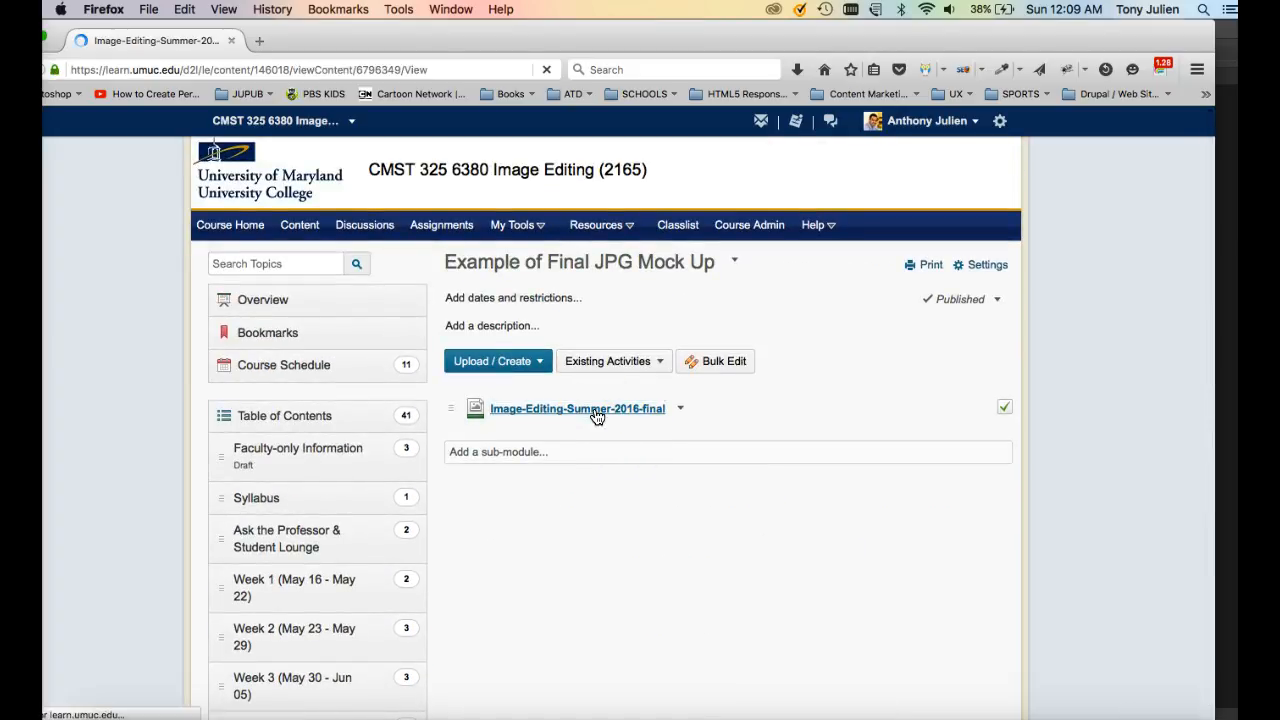
pyautogui.scroll(-15, 589, 497)
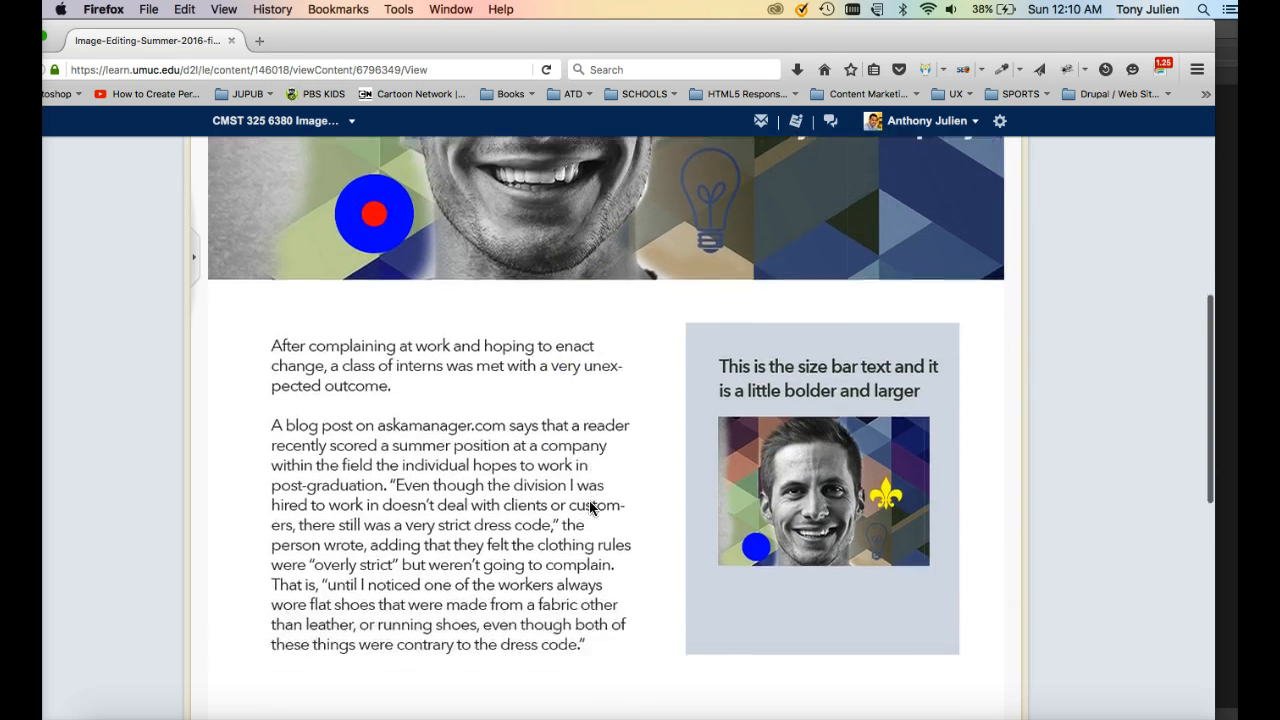
pyautogui.scroll(15, 589, 508)
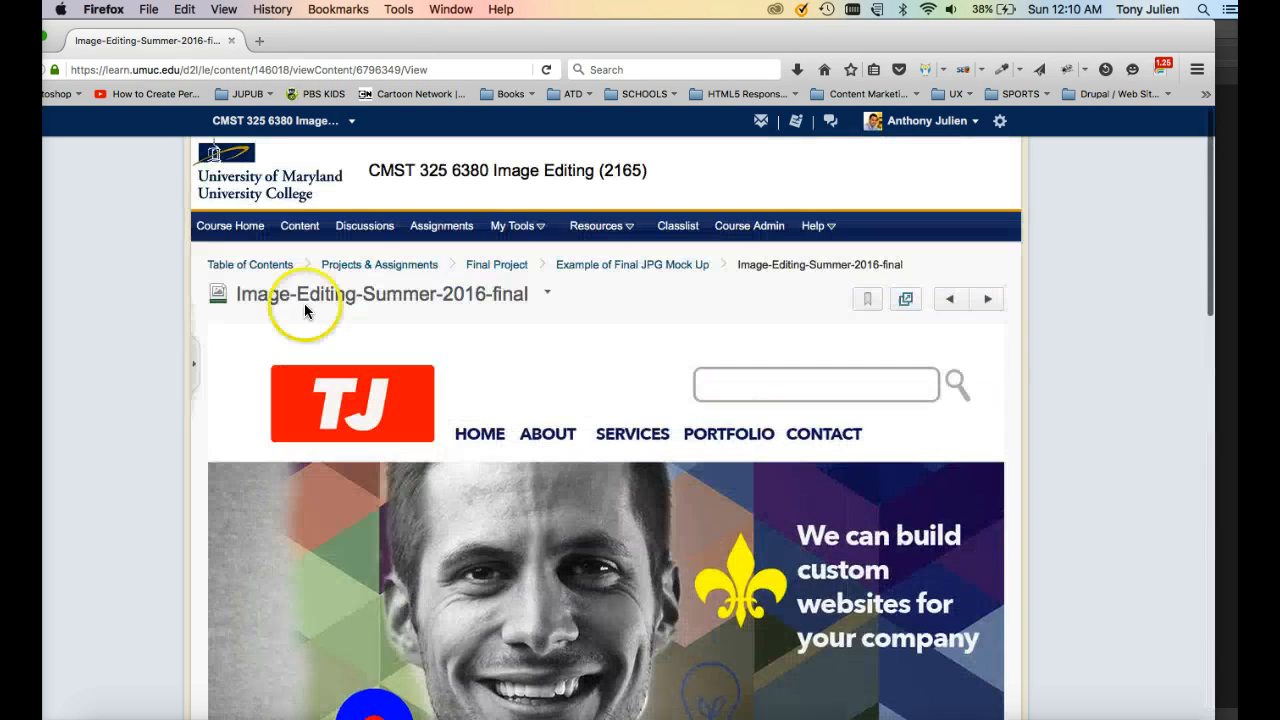
pyautogui.moveTo(352, 33); pyautogui.dragTo(396, 34)
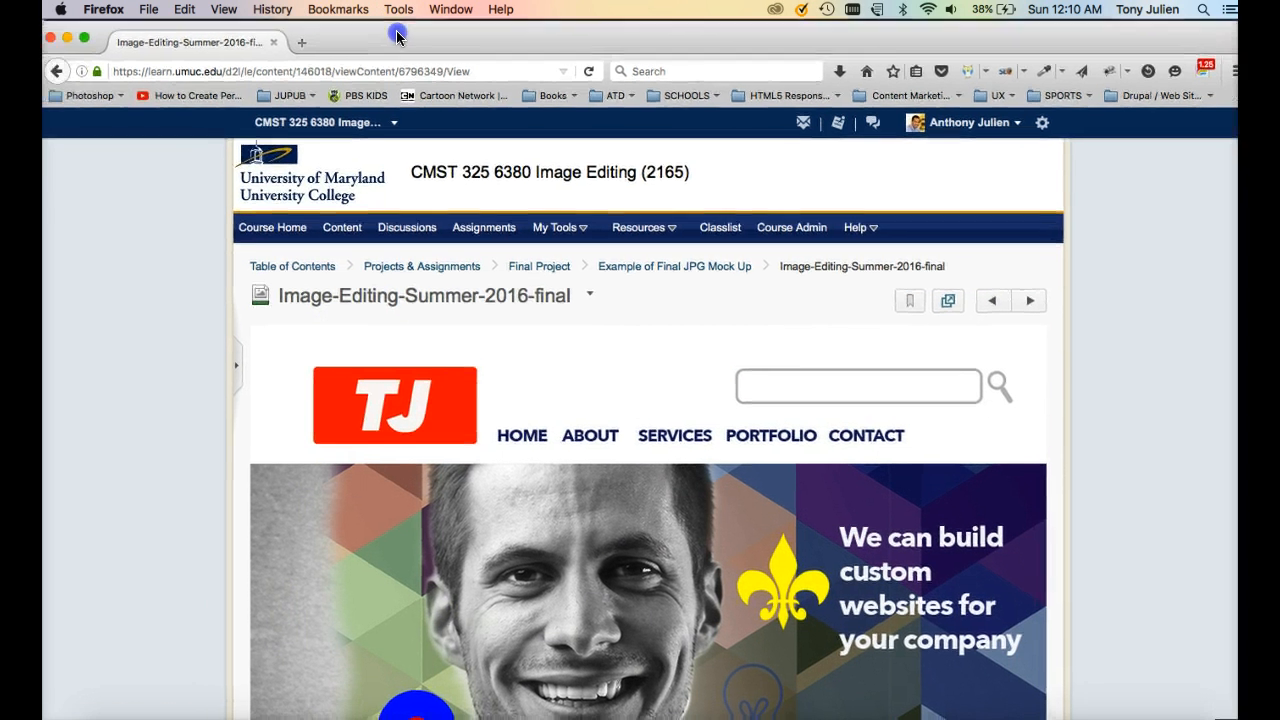
# - Go back to the course contents, open the Final Project module and look through the assignment brief
pyautogui.click(66, 70)
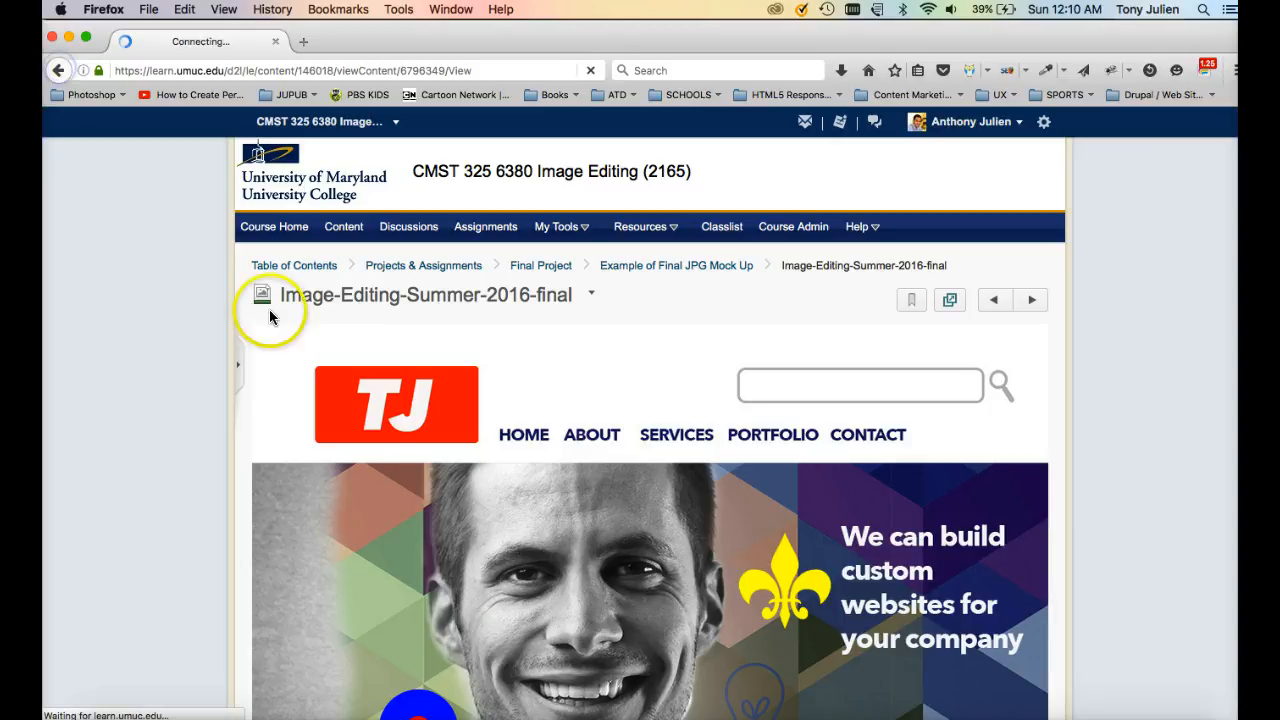
pyautogui.scroll(-10, 360, 423)
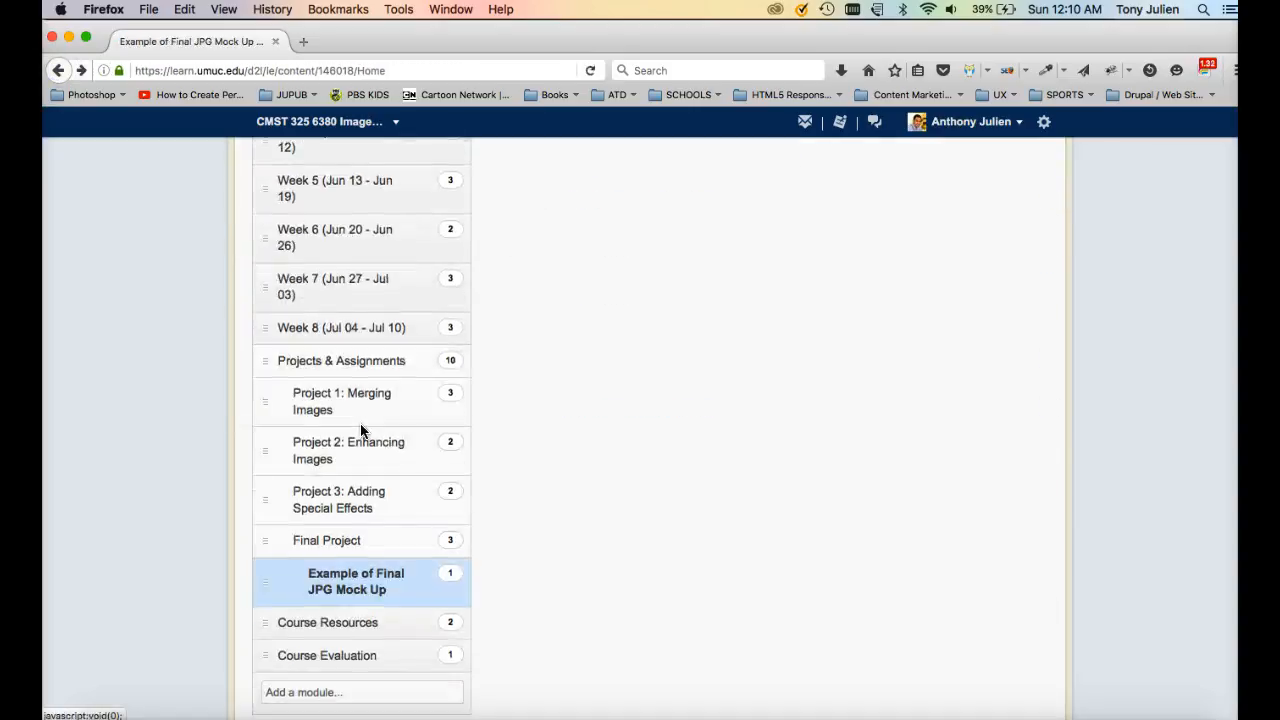
pyautogui.click(329, 547)
pyautogui.scroll(10, 648, 530)
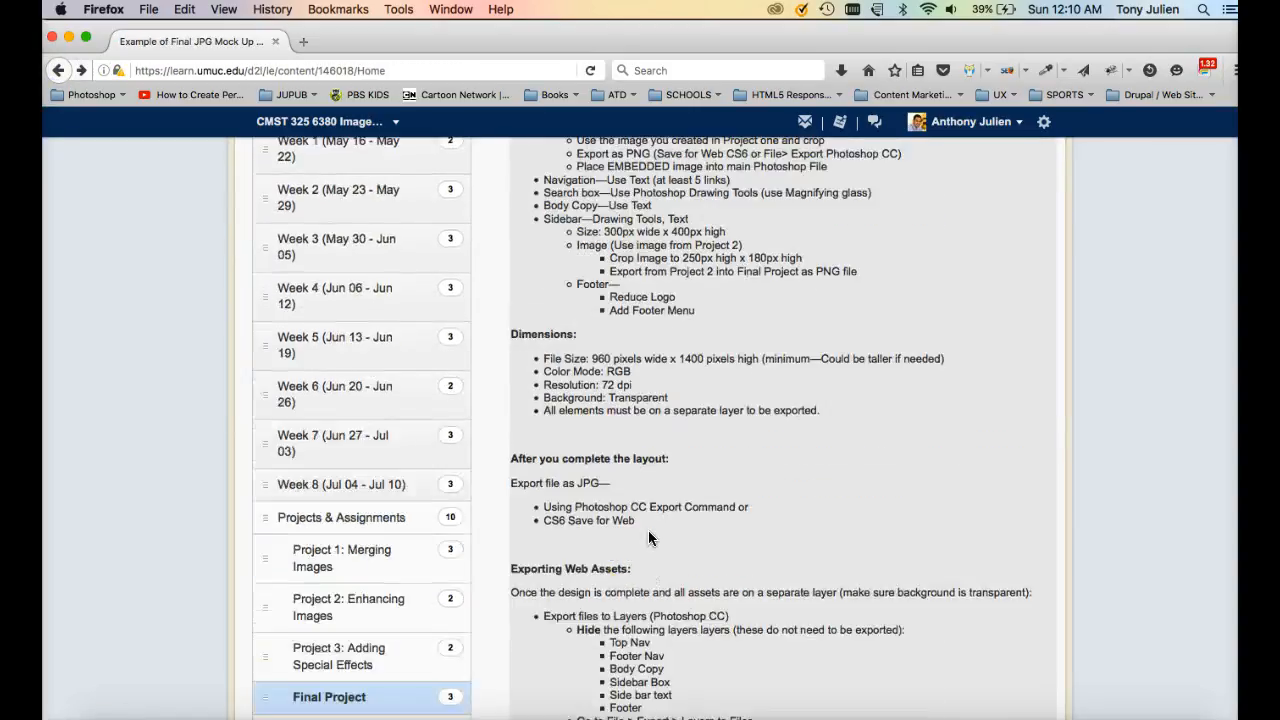
pyautogui.scroll(-5, 649, 537)
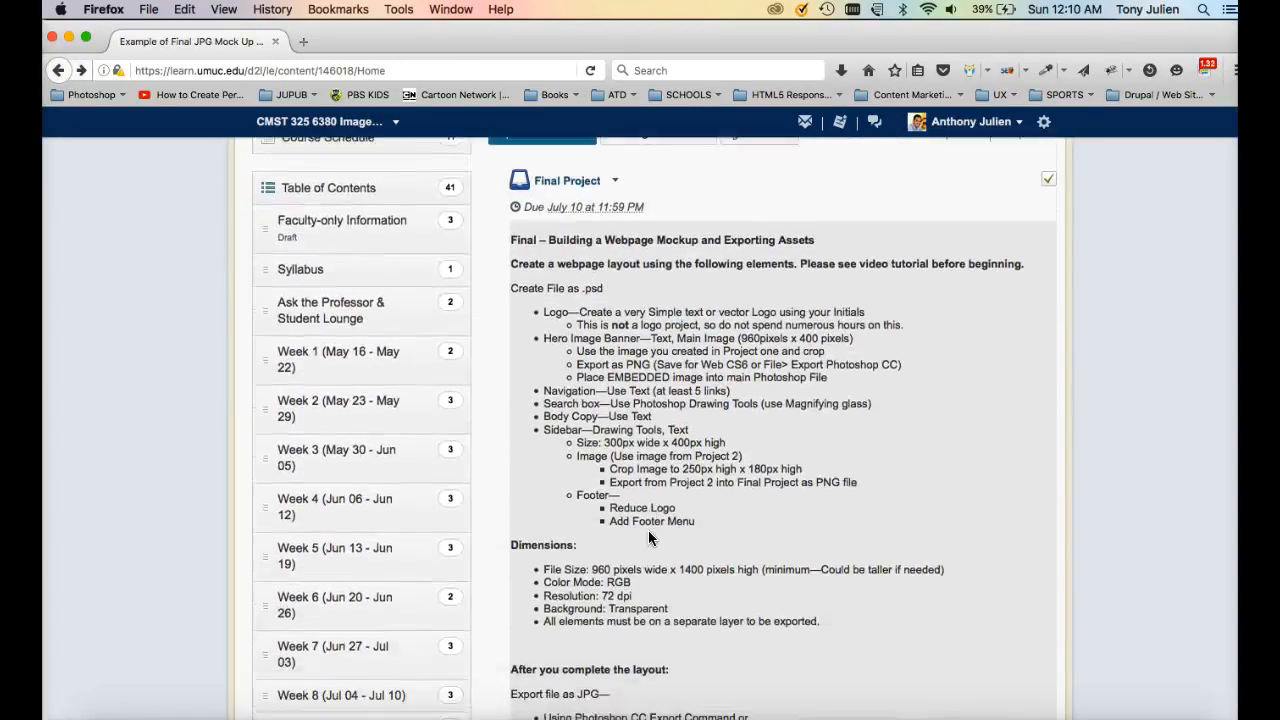
pyautogui.scroll(-5, 648, 530)
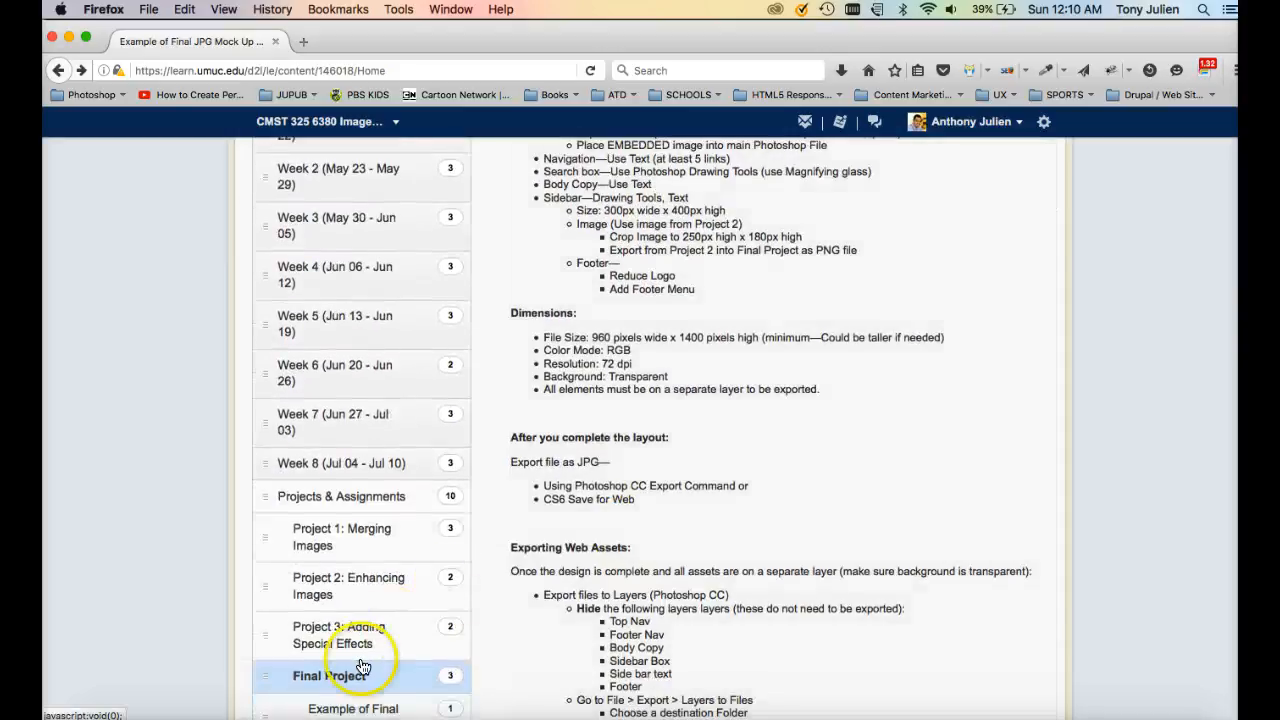
# - Switch to Photoshop and review the project1-A.psd image, the layers of Tj-logo.psd, and the layers of Image-Editing-Summer-2016-final.psd
pyautogui.click(333, 714)
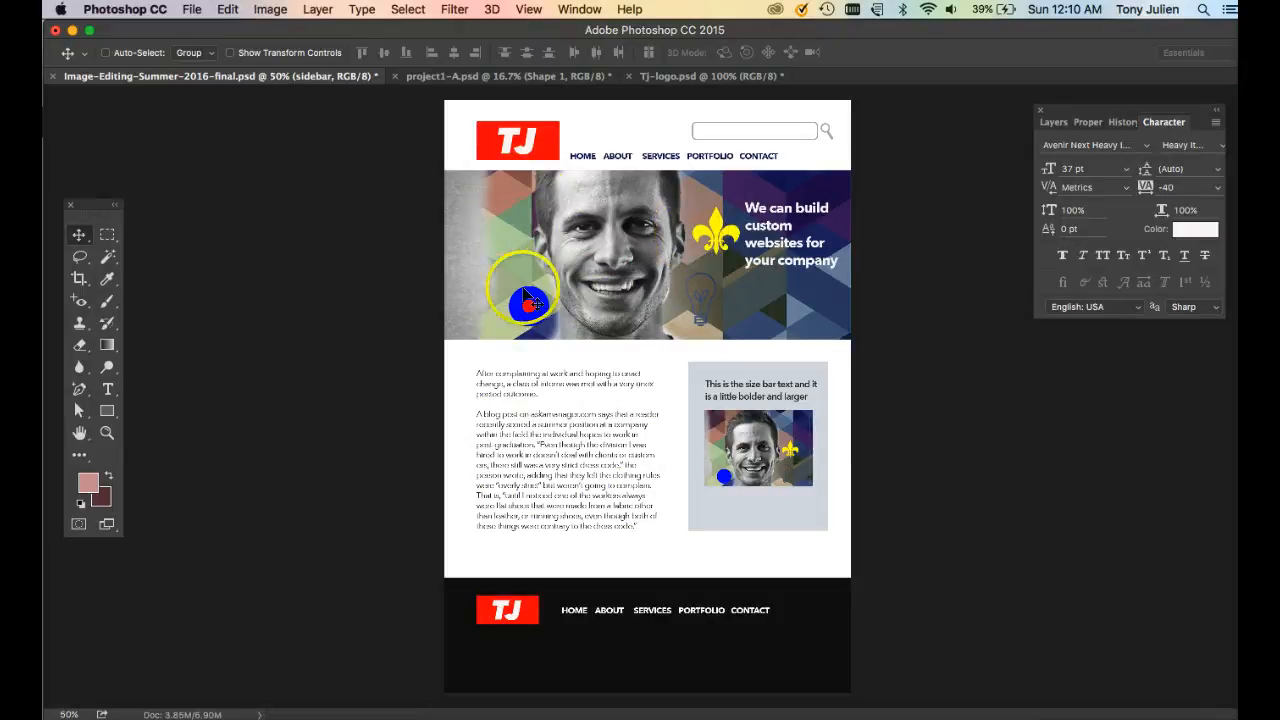
pyautogui.click(490, 77)
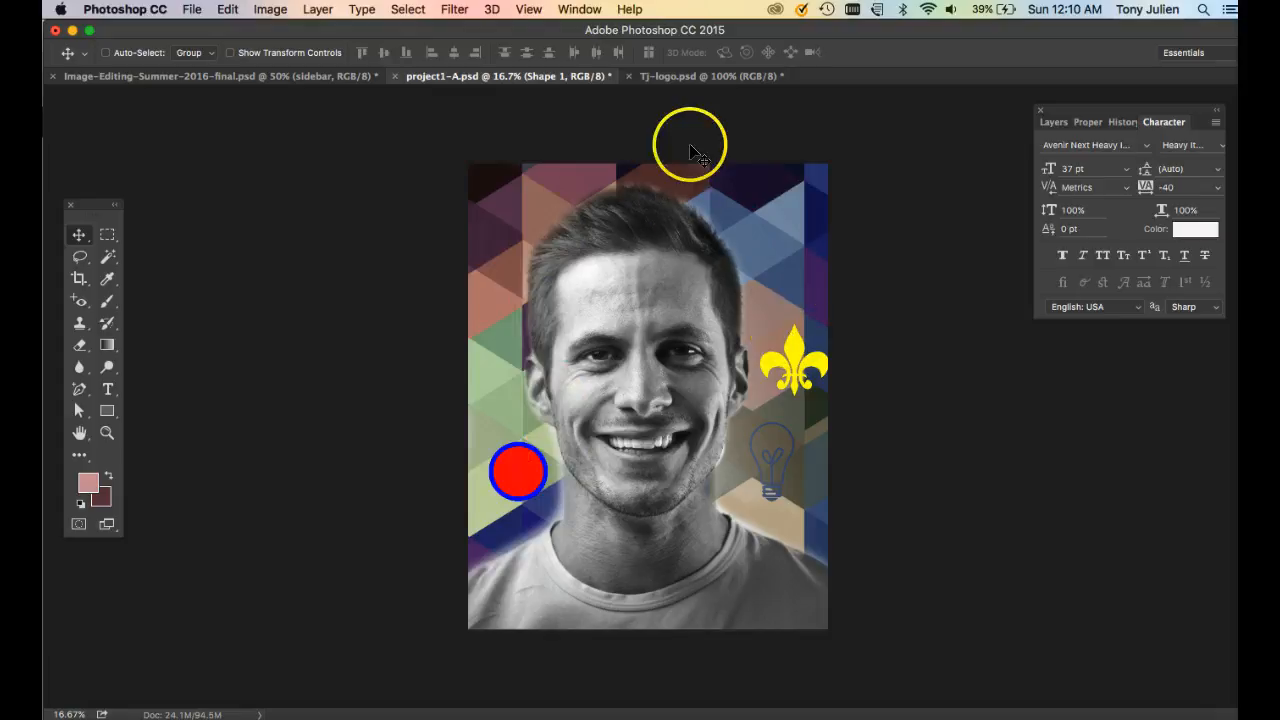
pyautogui.click(686, 78)
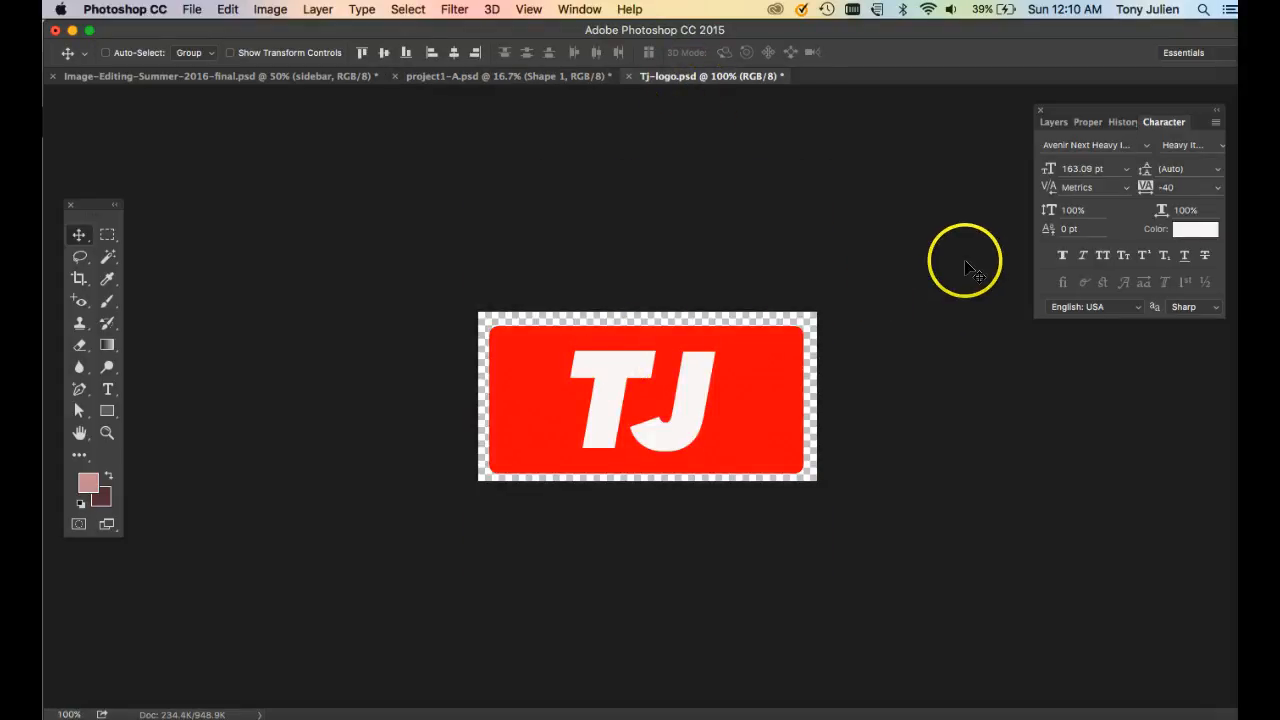
pyautogui.click(1054, 123)
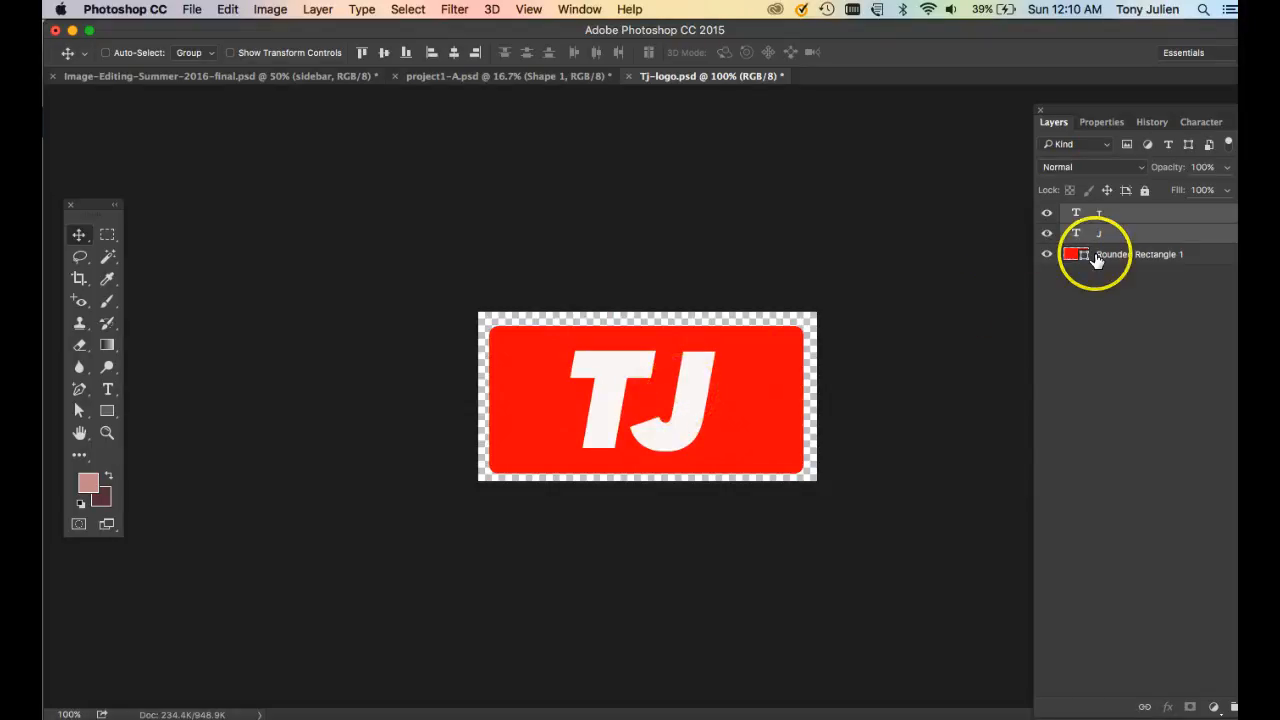
pyautogui.click(153, 78)
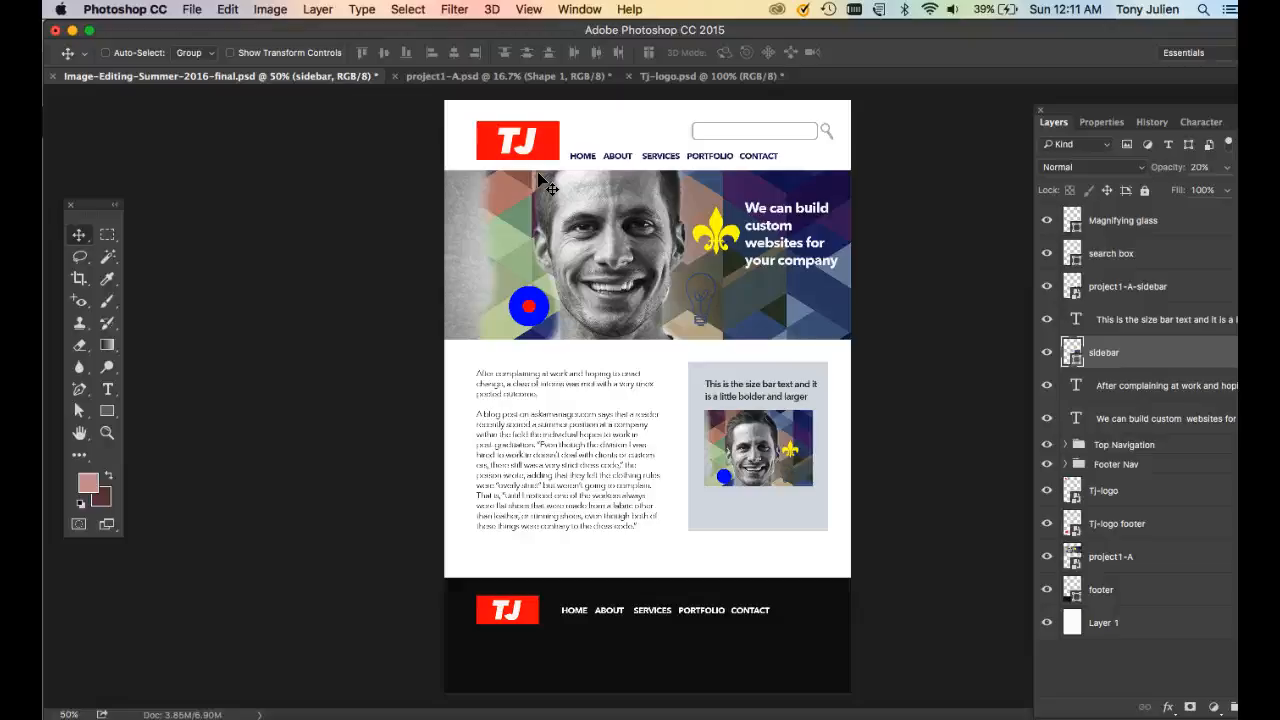
# - Switch to Firefox and read the Final Project requirements for the logo, hero banner, navigation, search box, sidebar and footer
pyautogui.click(262, 714)
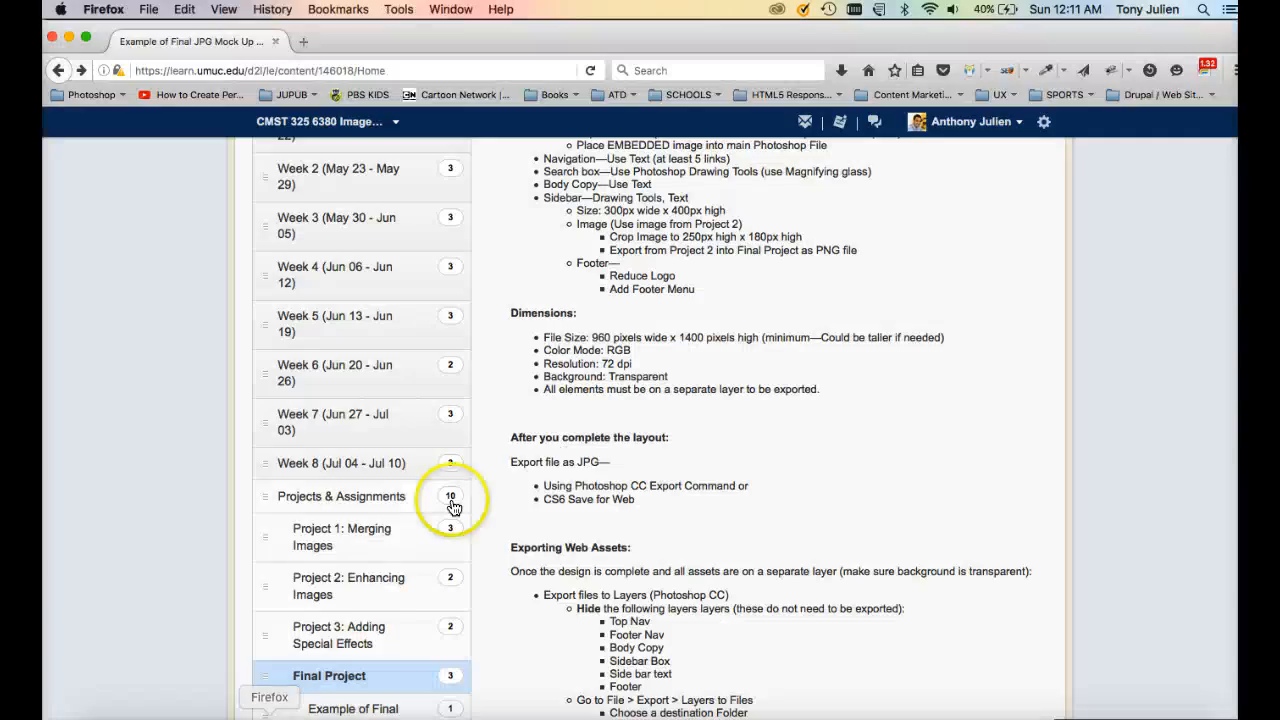
pyautogui.scroll(5, 597, 415)
pyautogui.scroll(-3, 597, 415)
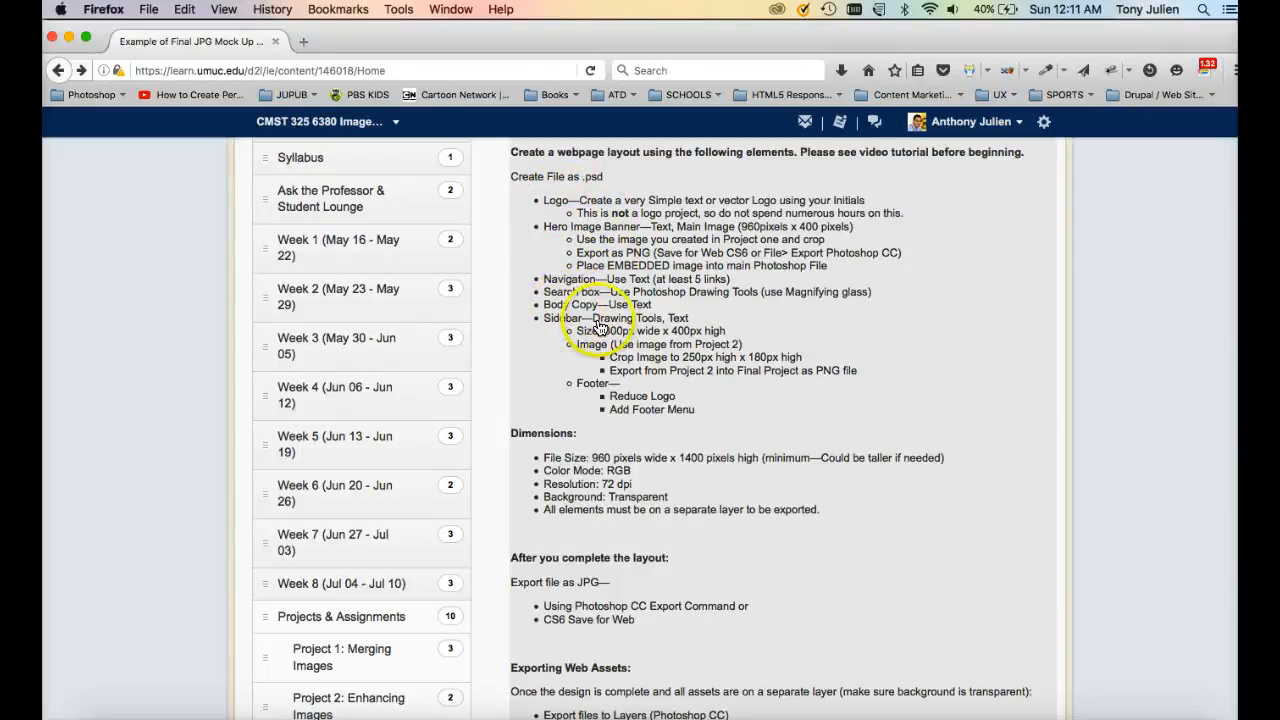
pyautogui.scroll(-2, 608, 366)
pyautogui.scroll(-2, 610, 368)
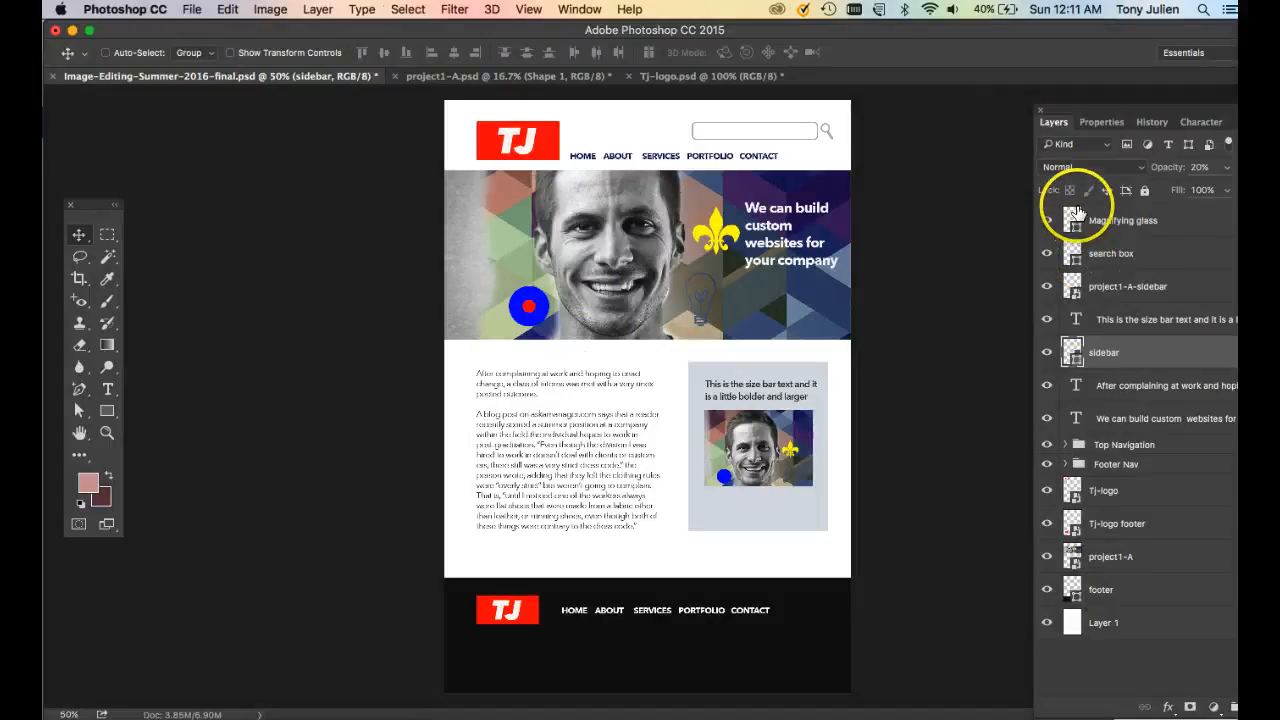
# - Move the Layers panel group in Photoshop beside the webpage mockup so that it is fully in view
pyautogui.moveTo(1086, 109); pyautogui.dragTo(947, 89)
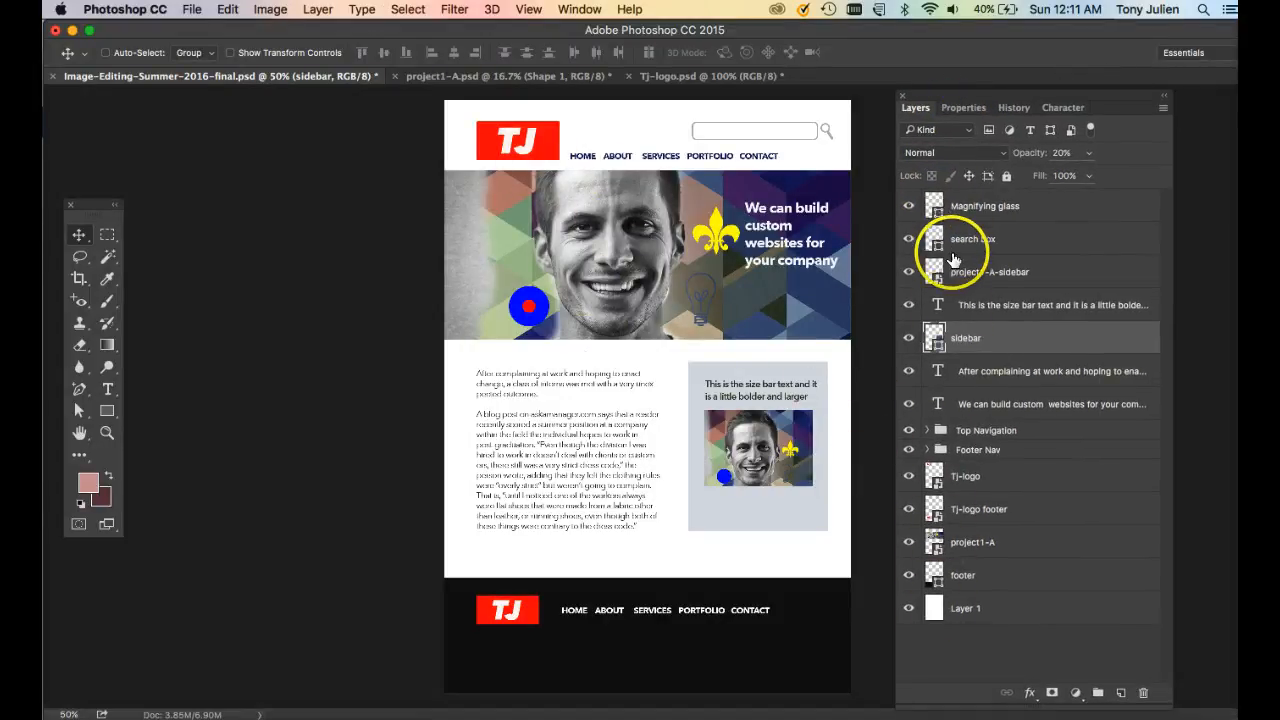
# - Bring up the JPG folder in Finder, and read the brief's file dimensions, JPG export and web asset export requirements in Firefox
pyautogui.click(106, 712)
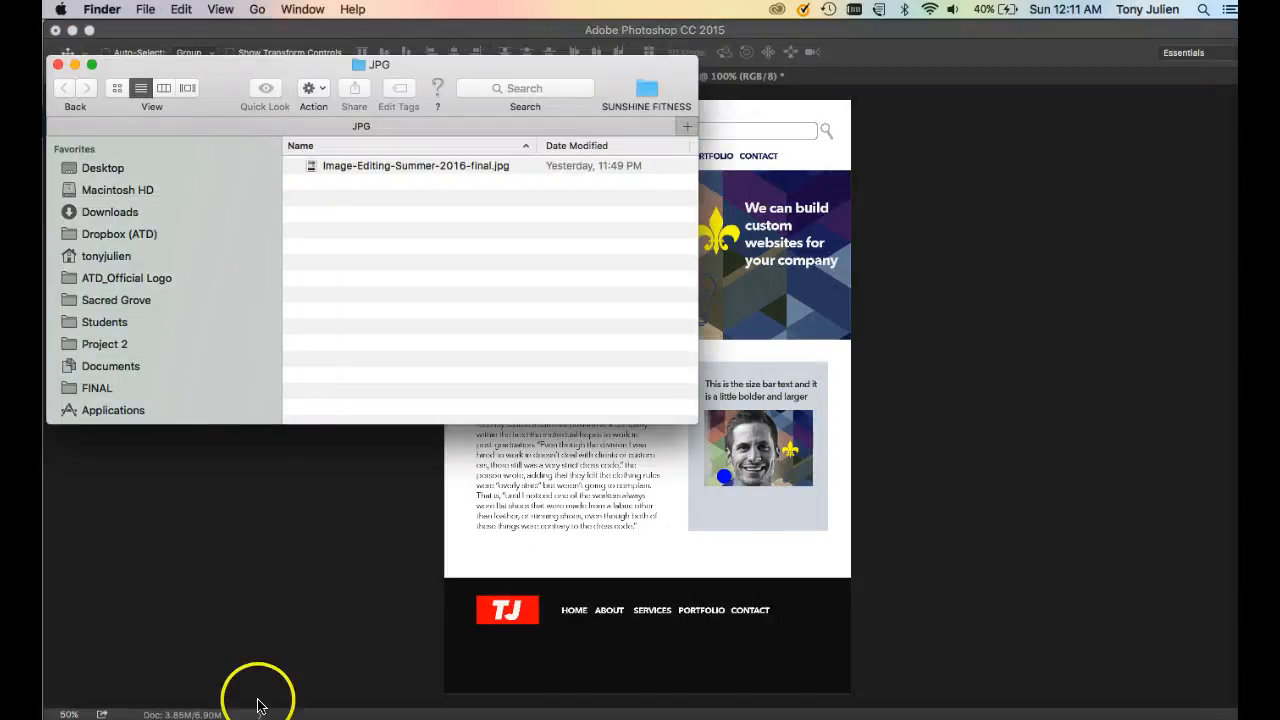
pyautogui.click(262, 712)
pyautogui.scroll(-2, 551, 362)
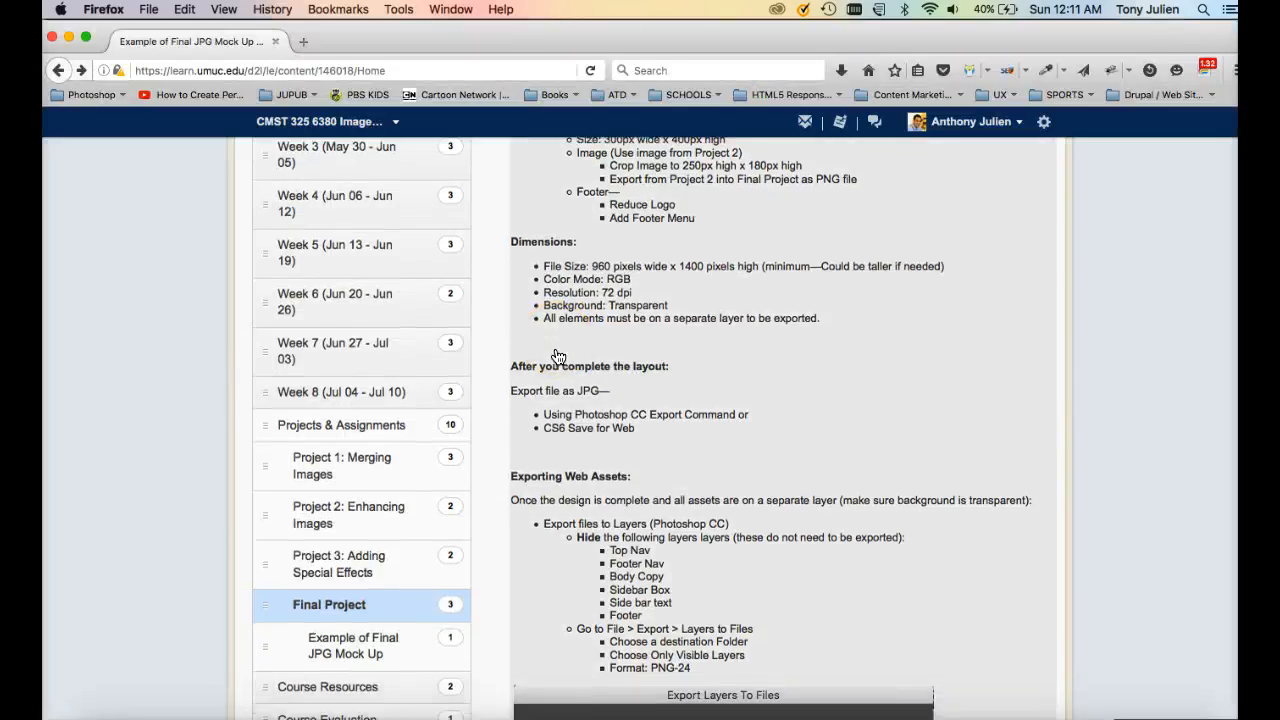
pyautogui.scroll(-2, 556, 357)
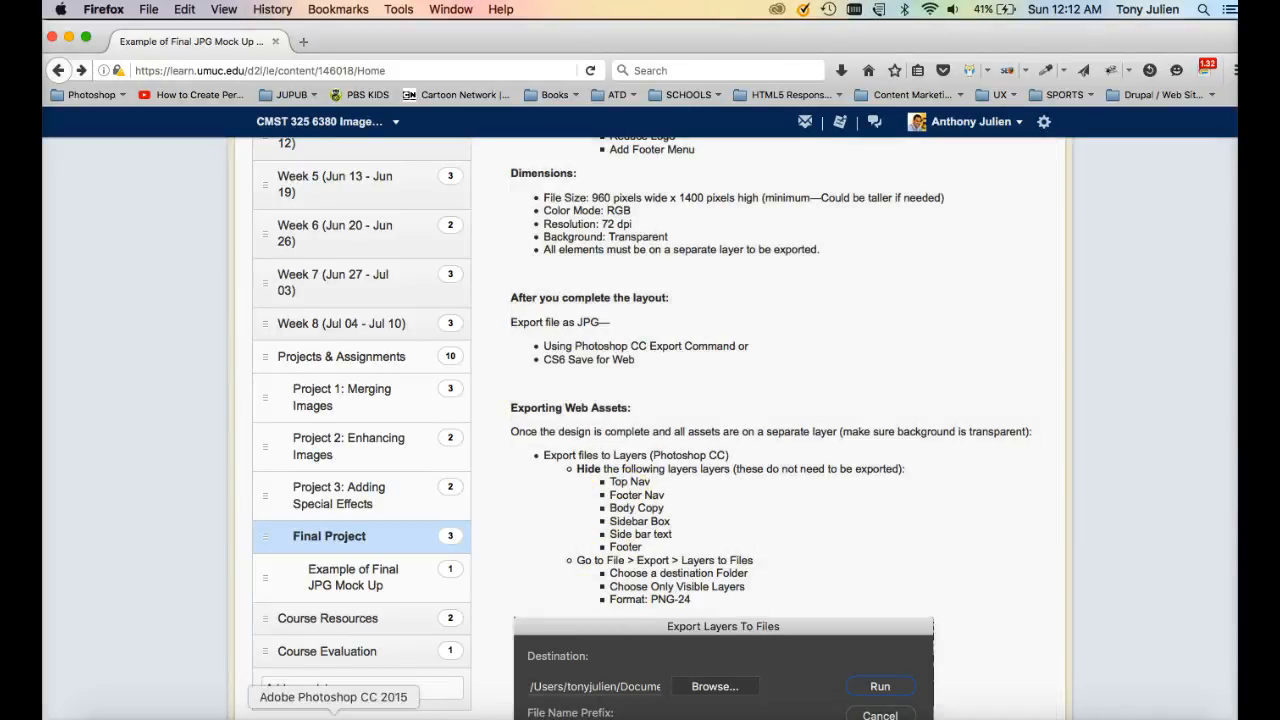
# - Switch to Photoshop and start a new document with a width of 960 pixels
pyautogui.click(333, 714)
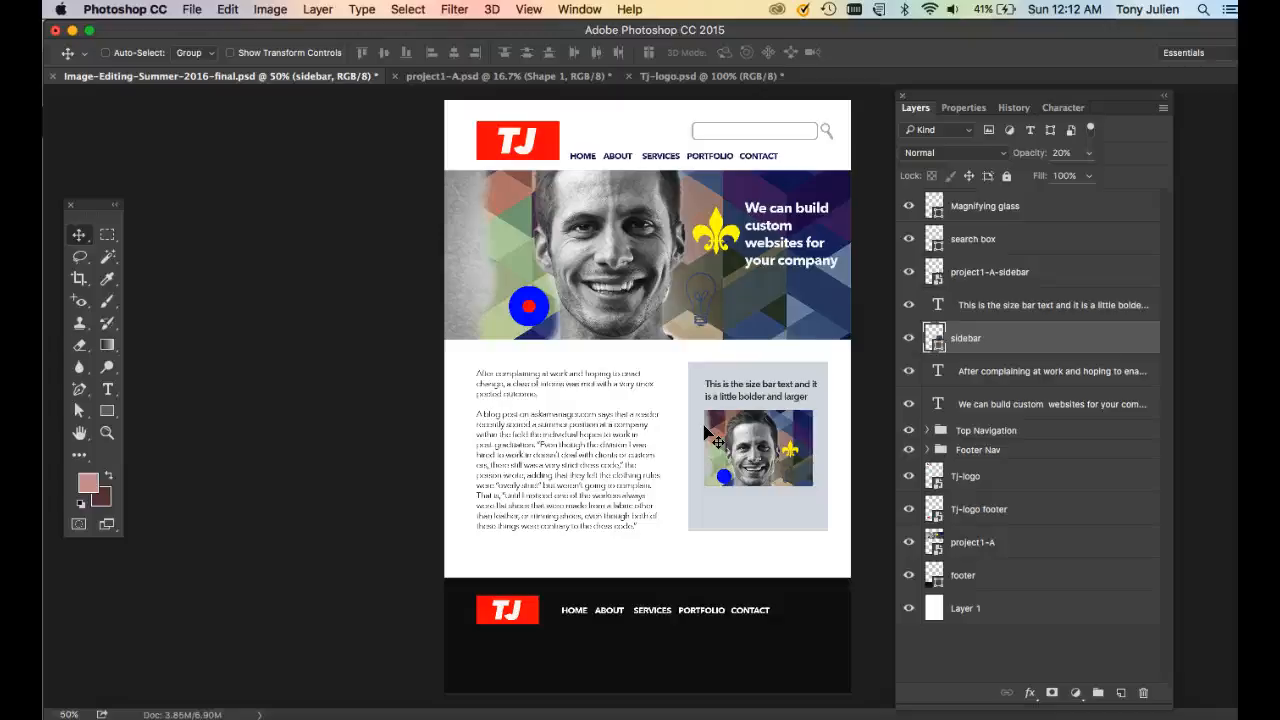
pyautogui.click(640, 290)
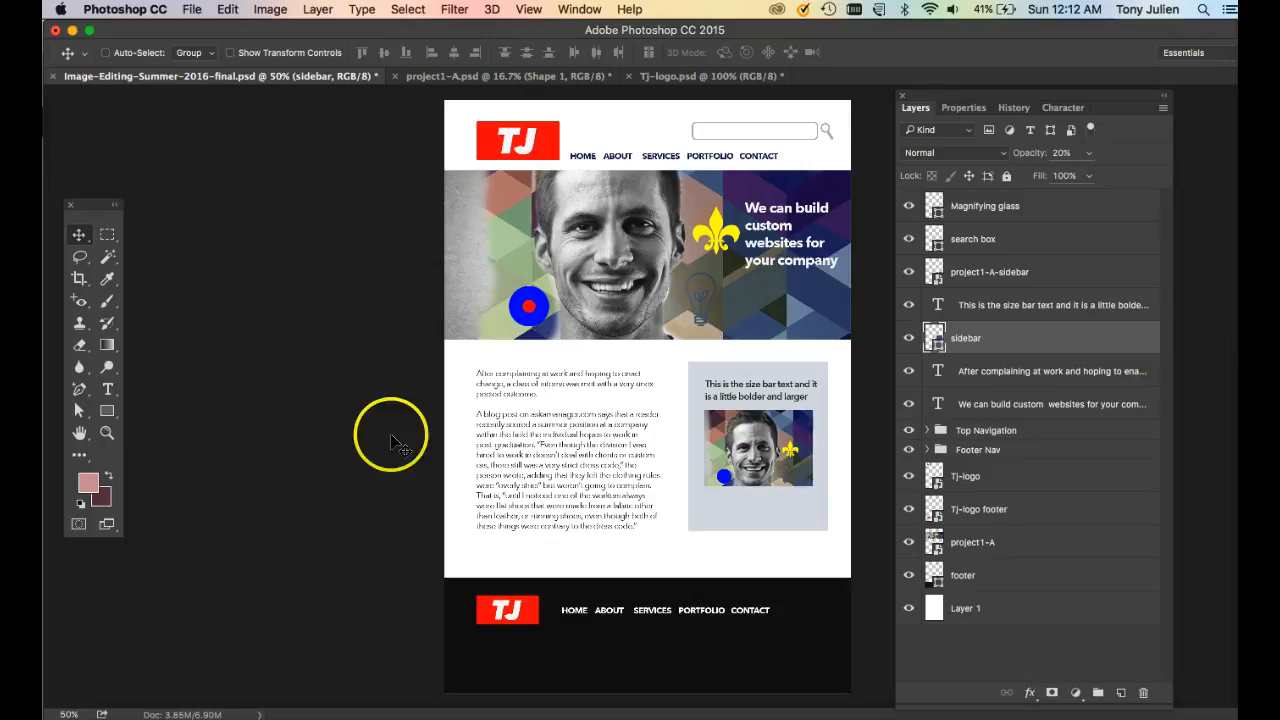
pyautogui.press('super+n')
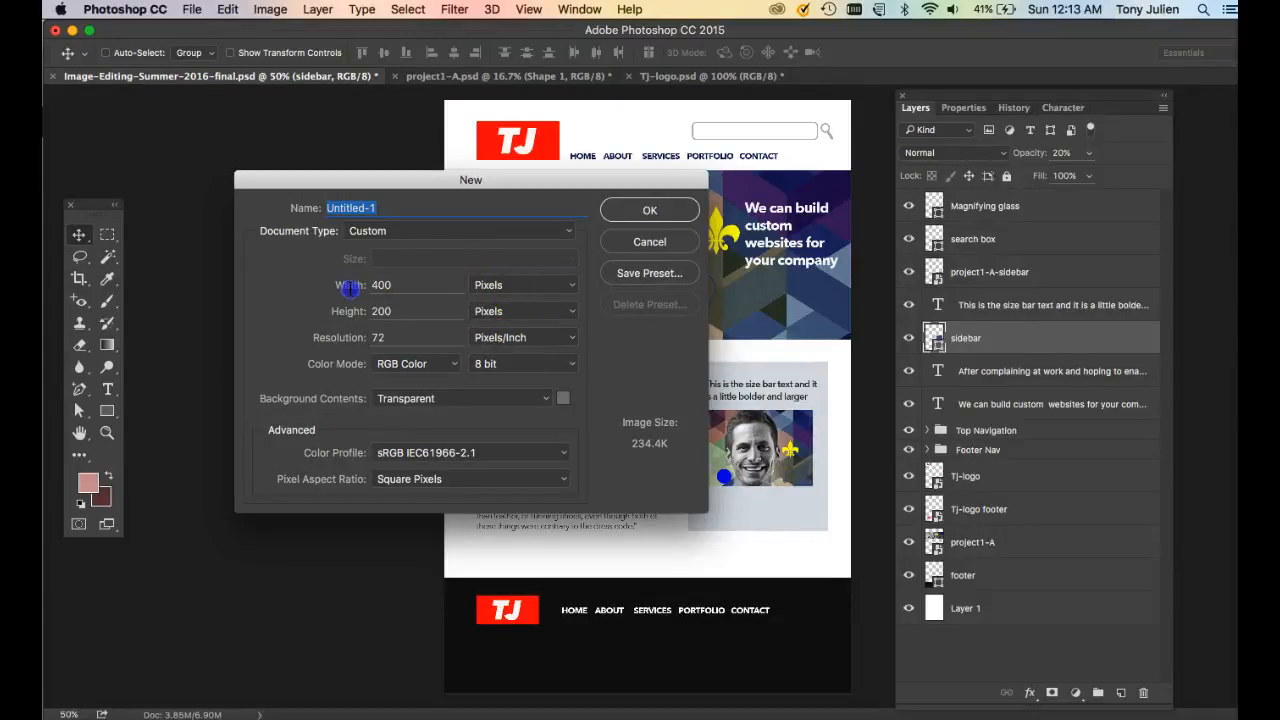
pyautogui.click(350, 286)
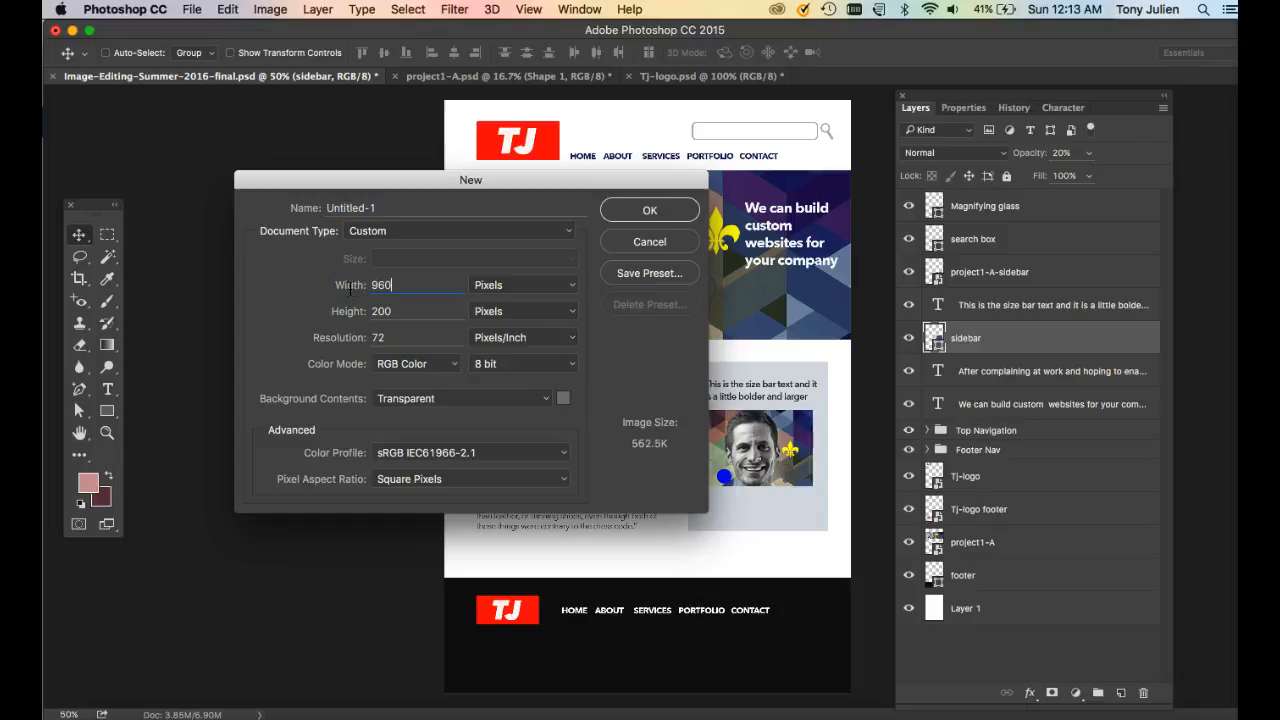
# - Look up the minimum page height in the Firefox assignment brief and set the new Photoshop document's height to 1400 pixels
pyautogui.click(388, 311)
pyautogui.write('1')
pyautogui.click(269, 718)
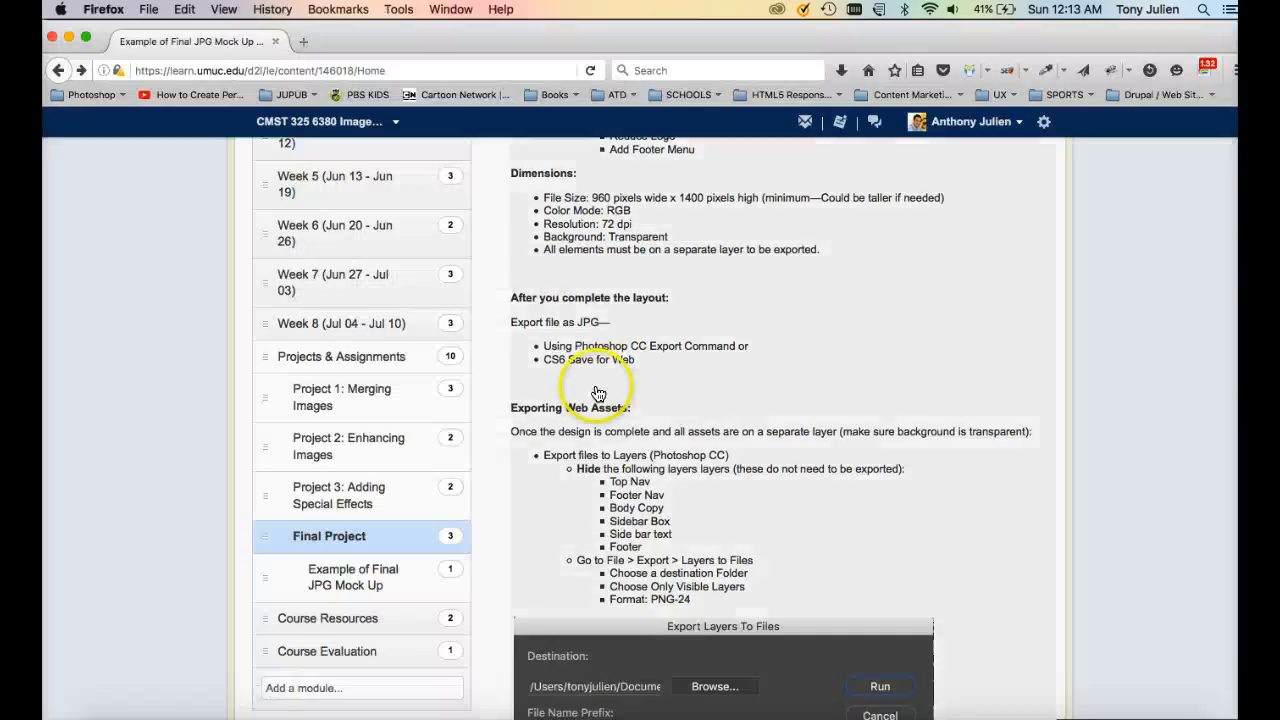
pyautogui.scroll(5, 605, 400)
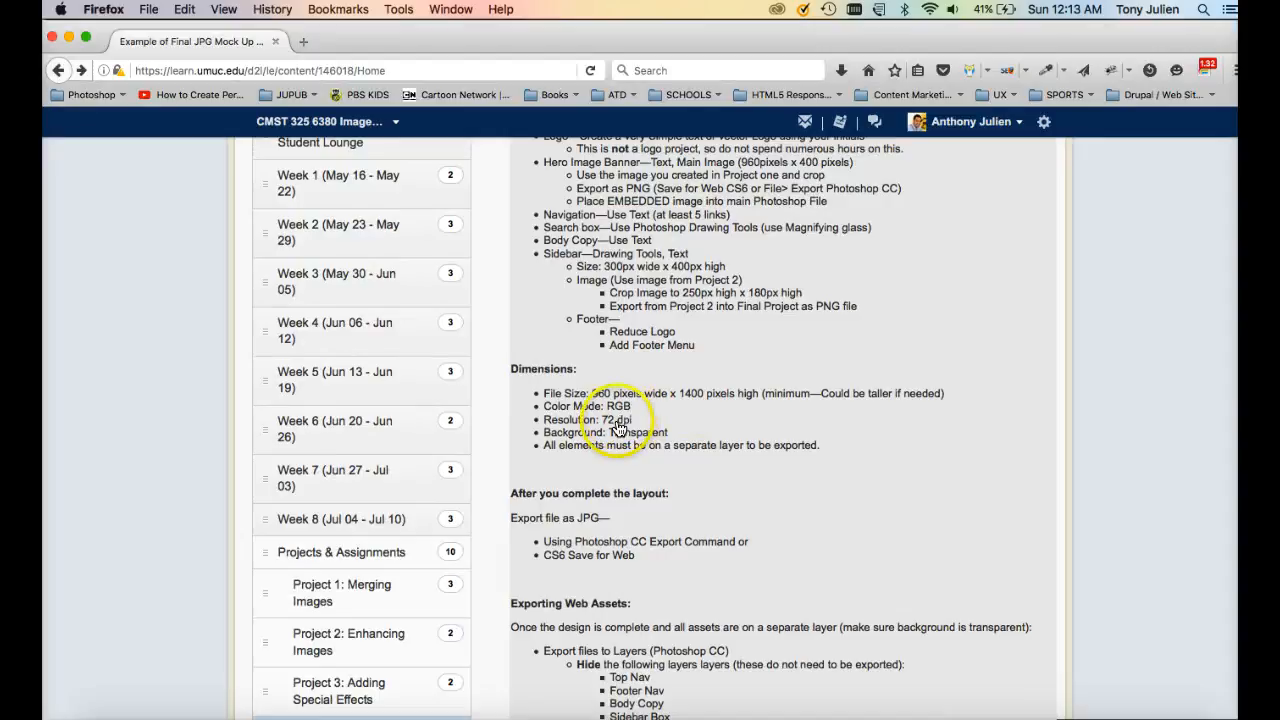
pyautogui.press('super+Tab')
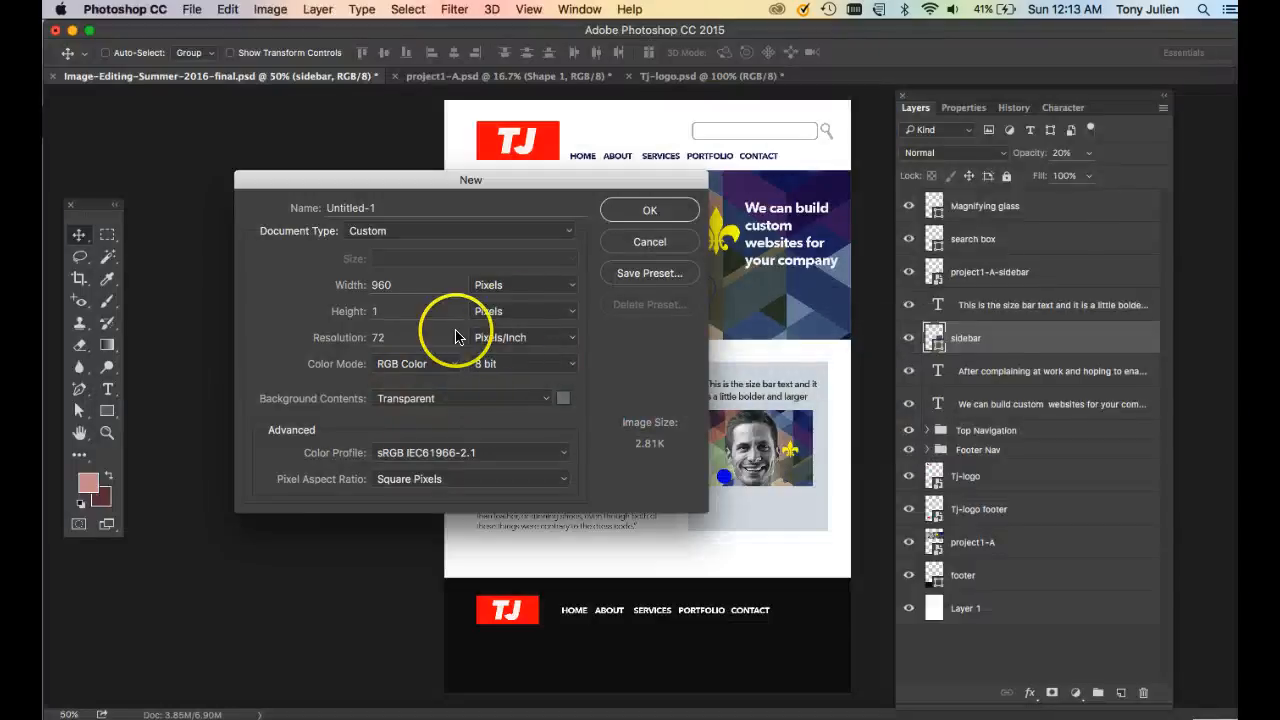
pyautogui.doubleClick(396, 310)
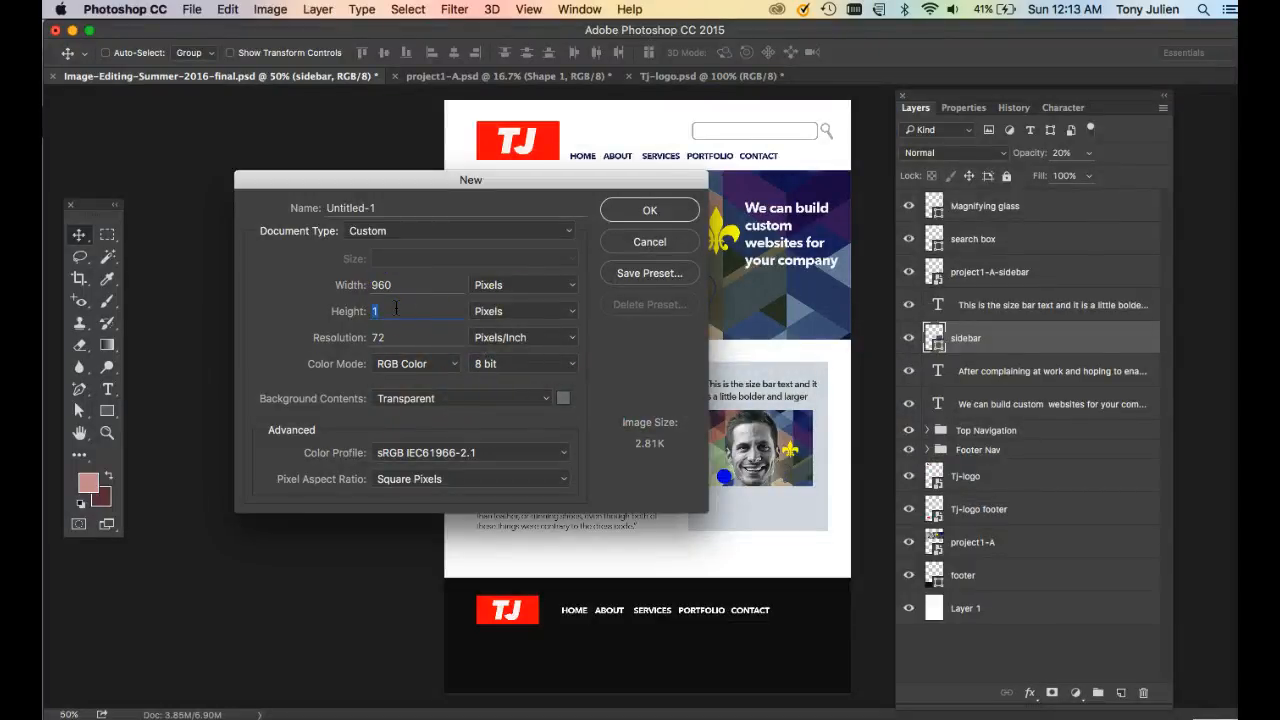
pyautogui.write('1400')
# - Check the brief's color mode, resolution and background requirements in Firefox, and create the RGB, 72 pixels/inch, transparent document in Photoshop with its default name
pyautogui.press('super+Tab')
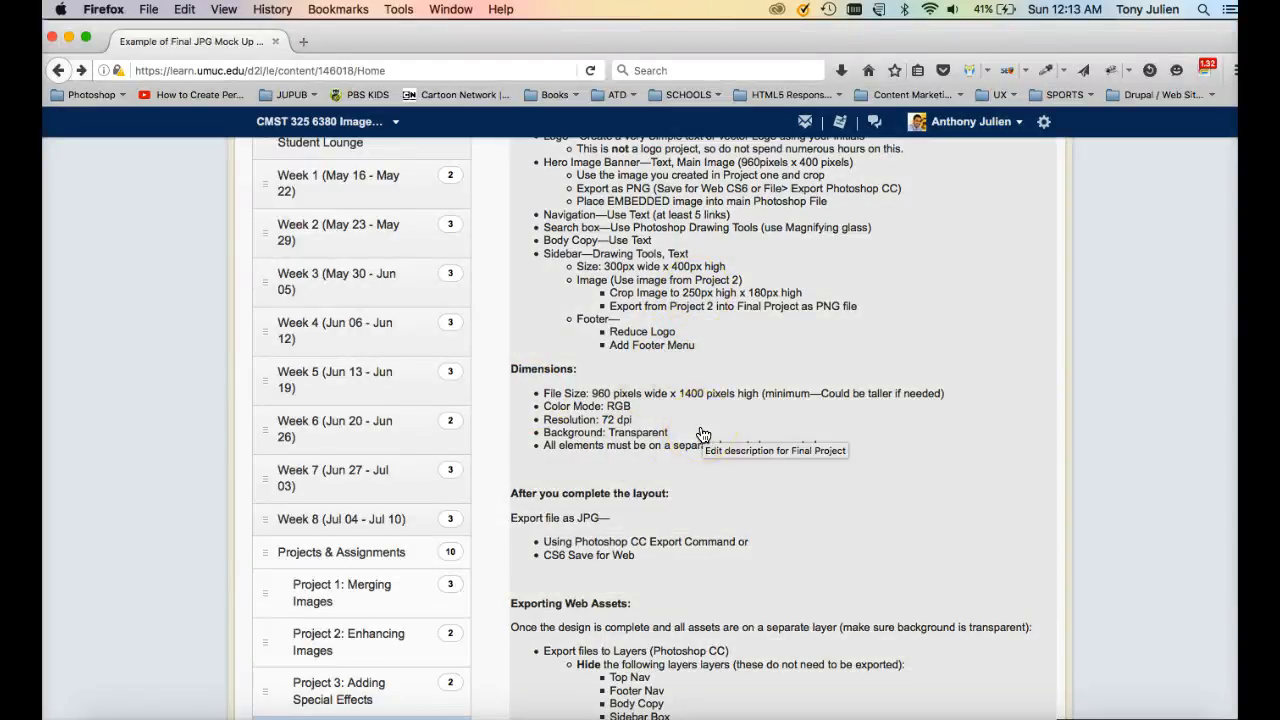
pyautogui.press('super+Tab')
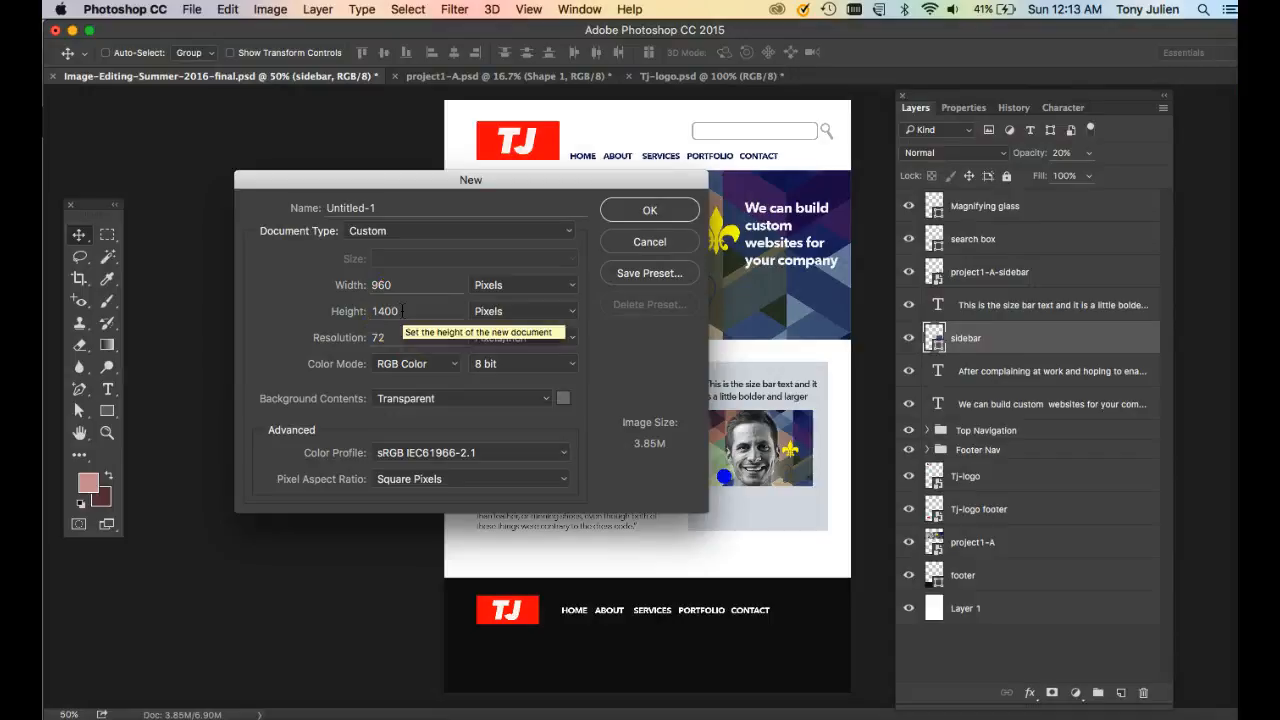
pyautogui.moveTo(388, 208); pyautogui.dragTo(303, 206)
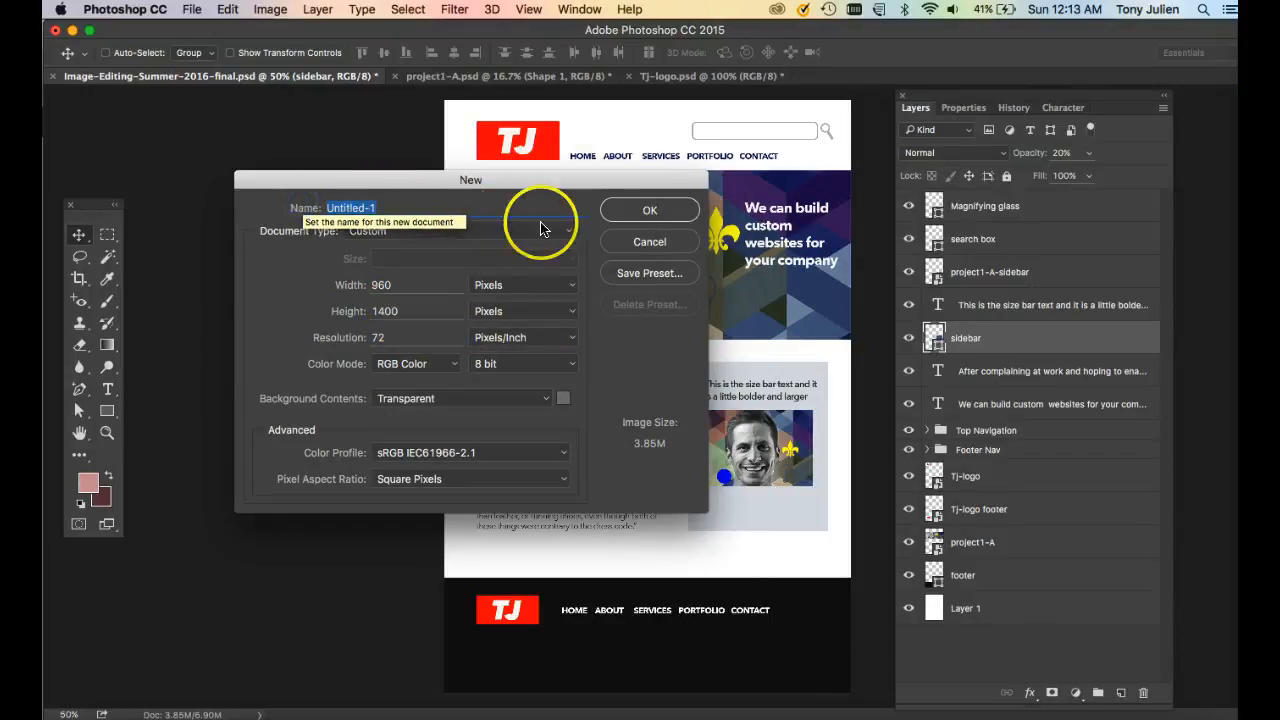
pyautogui.click(640, 211)
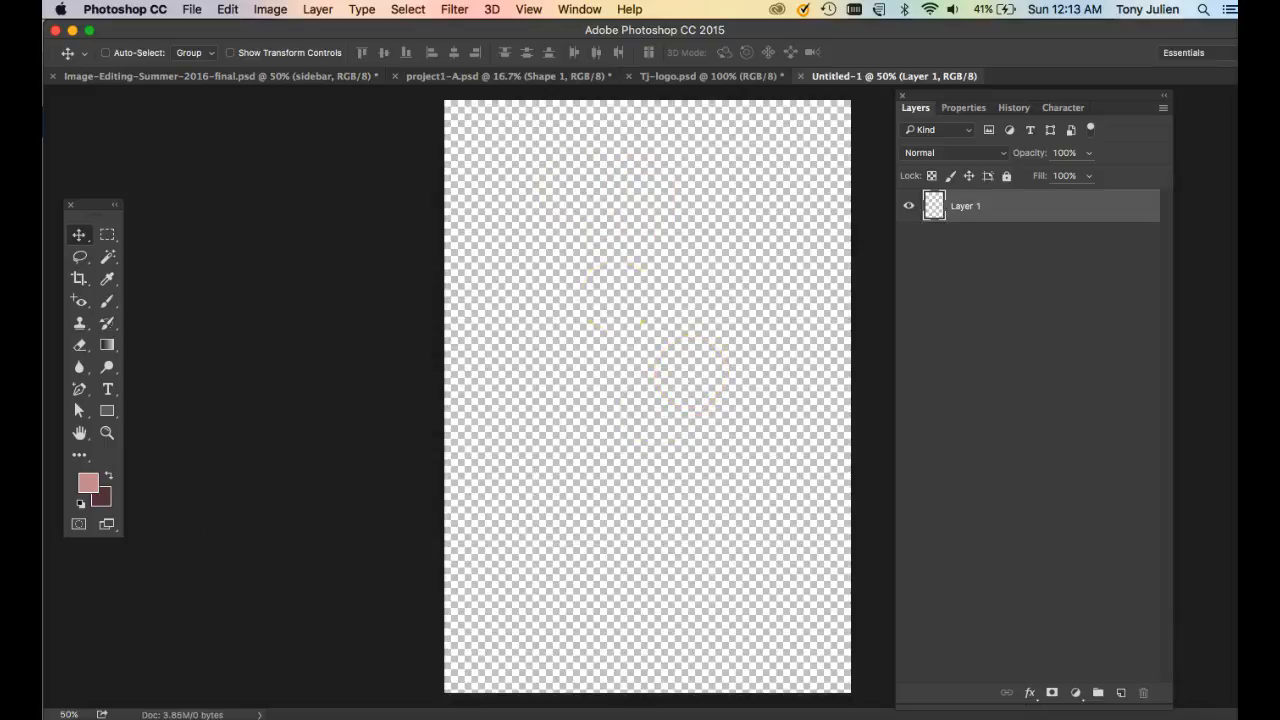
# - Save the new document in the Final folder as Image-Editing-Summer-2016-final-2.psd in Photoshop format
pyautogui.click(191, 9)
pyautogui.click(205, 183)
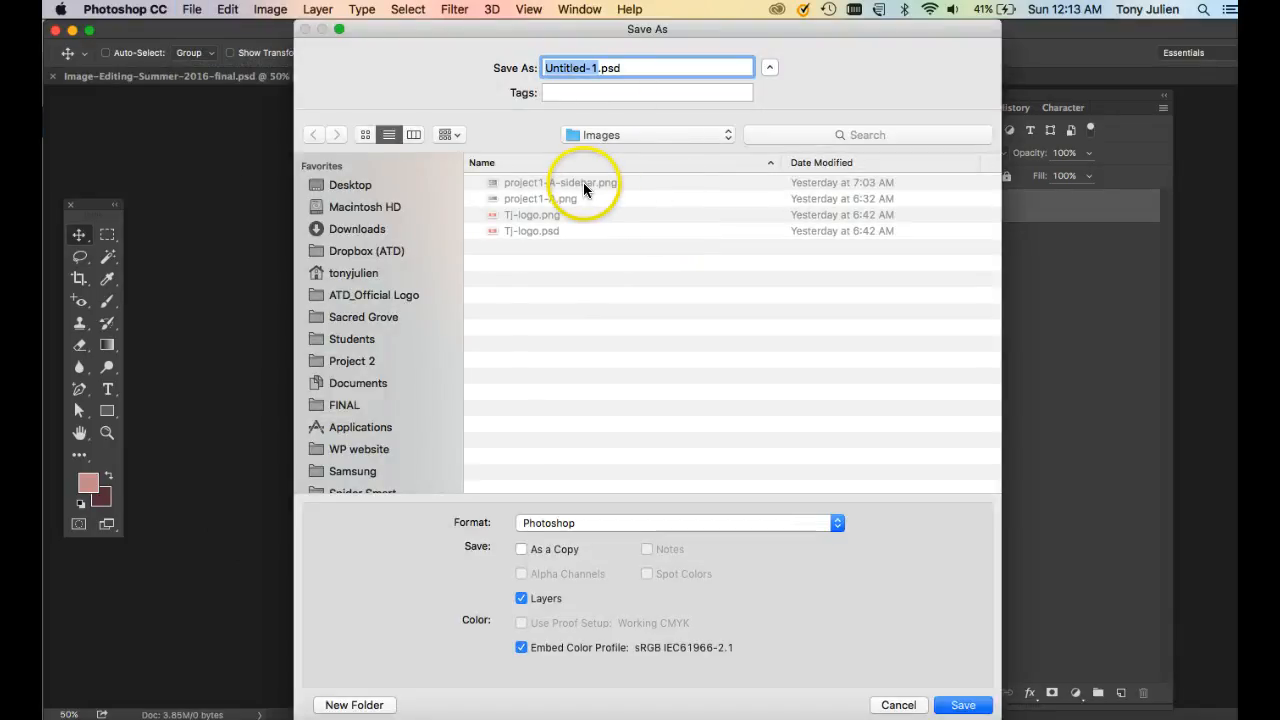
pyautogui.click(603, 137)
pyautogui.click(600, 155)
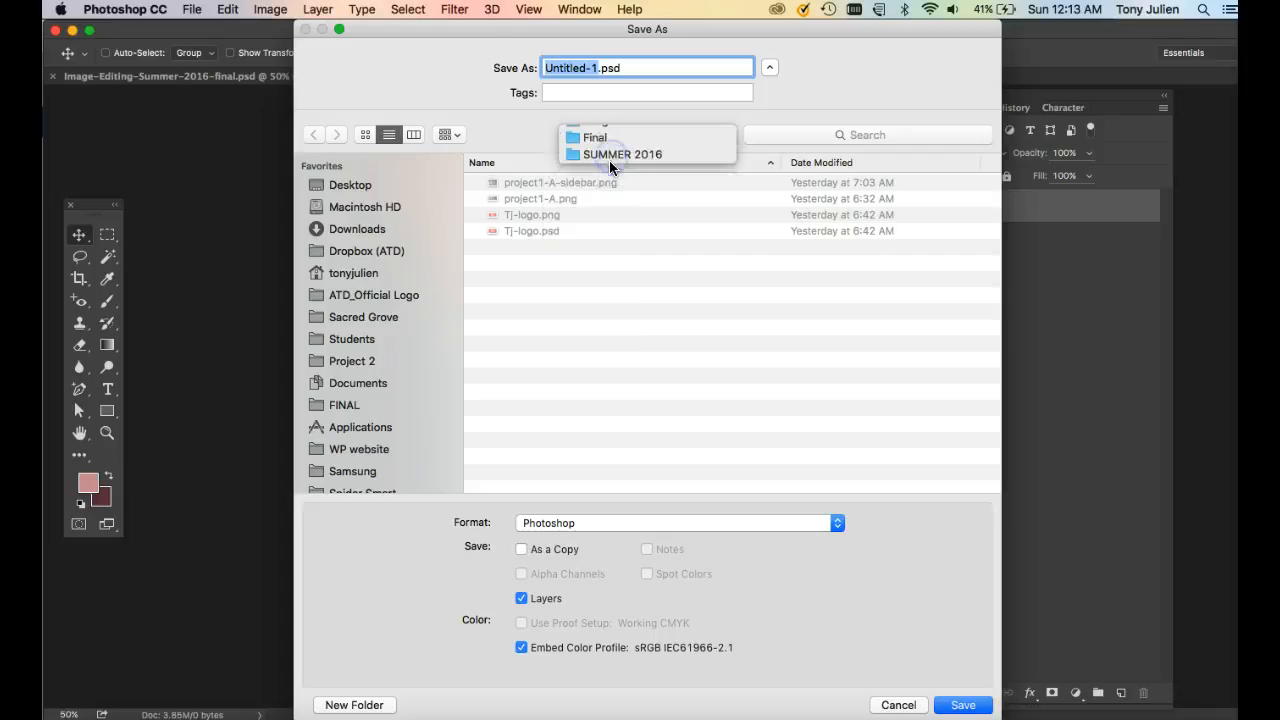
pyautogui.click(611, 200)
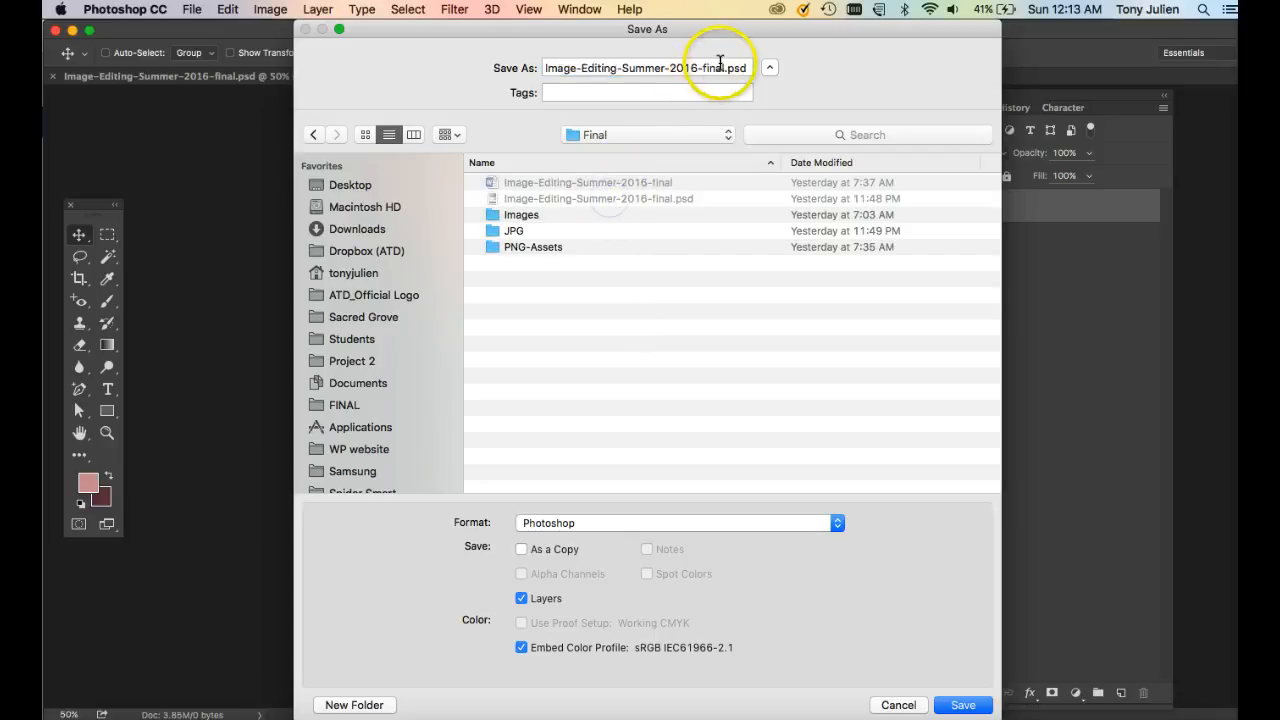
pyautogui.click(722, 68)
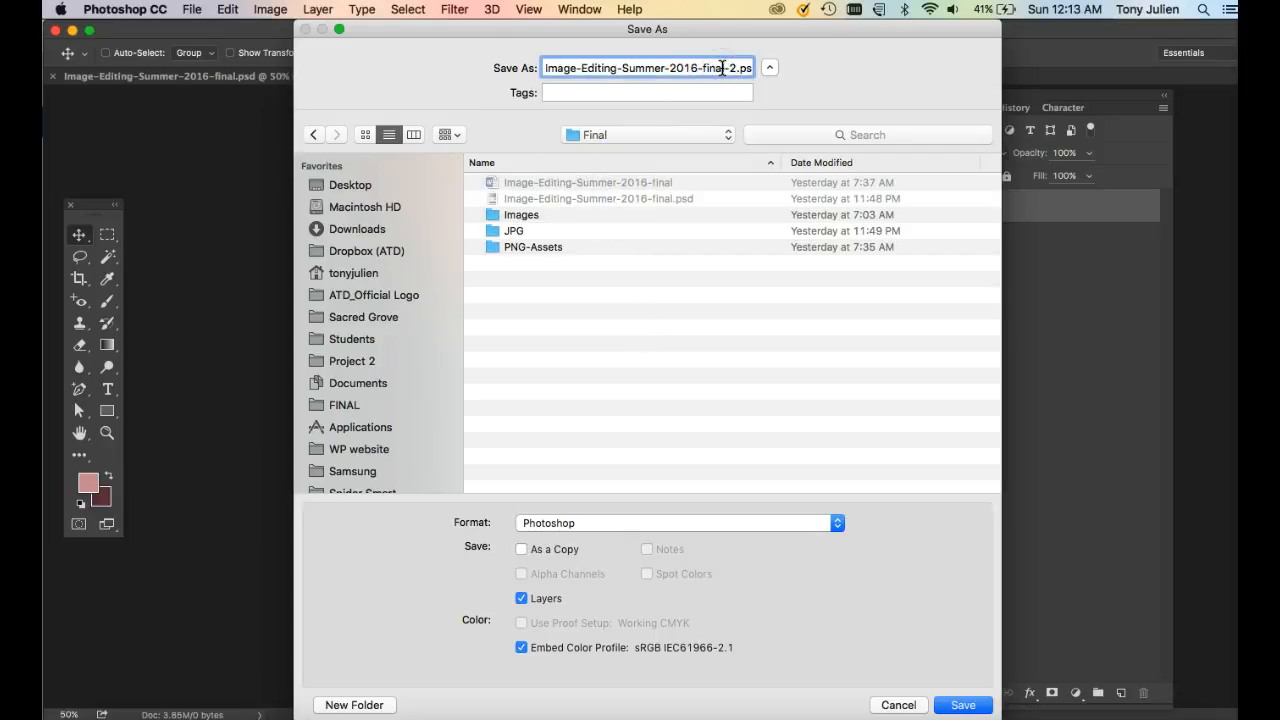
pyautogui.click(678, 72)
pyautogui.press('Return')
pyautogui.click(848, 300)
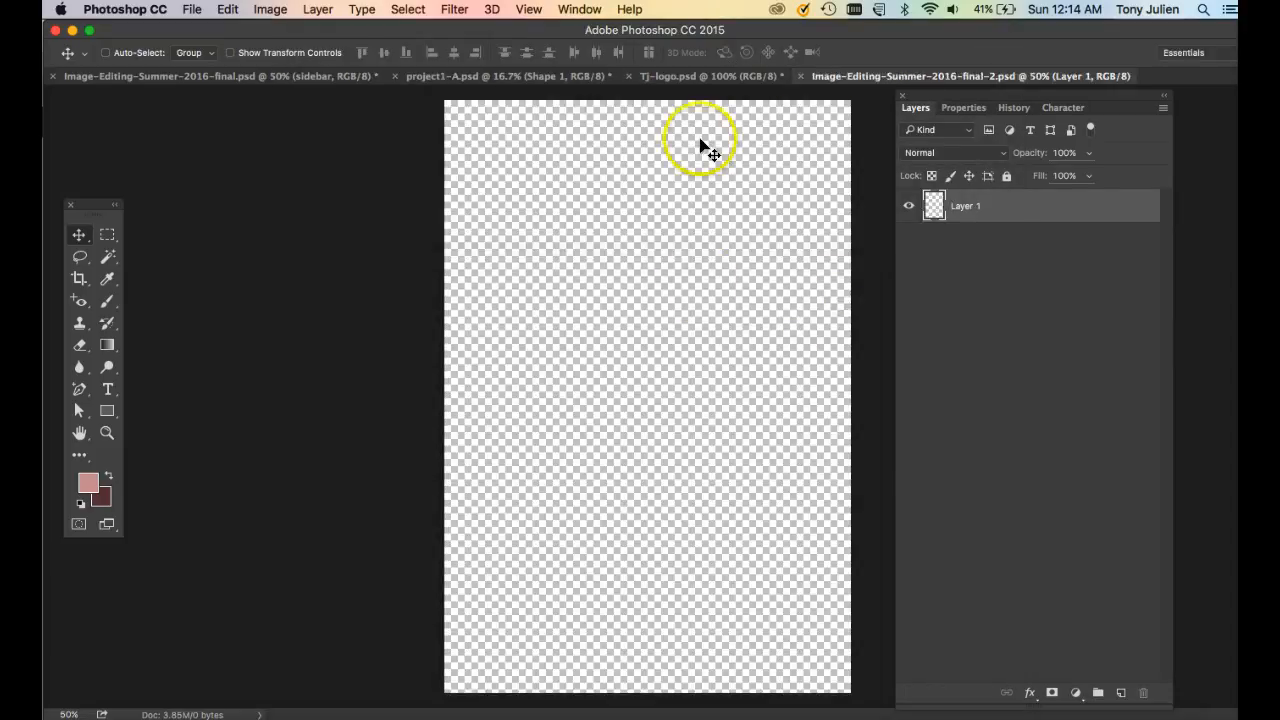
# - In Tj-logo.psd, examine the logo's construction by hiding and reshowing the T, J and Rounded Rectangle 1 layers
pyautogui.click(733, 78)
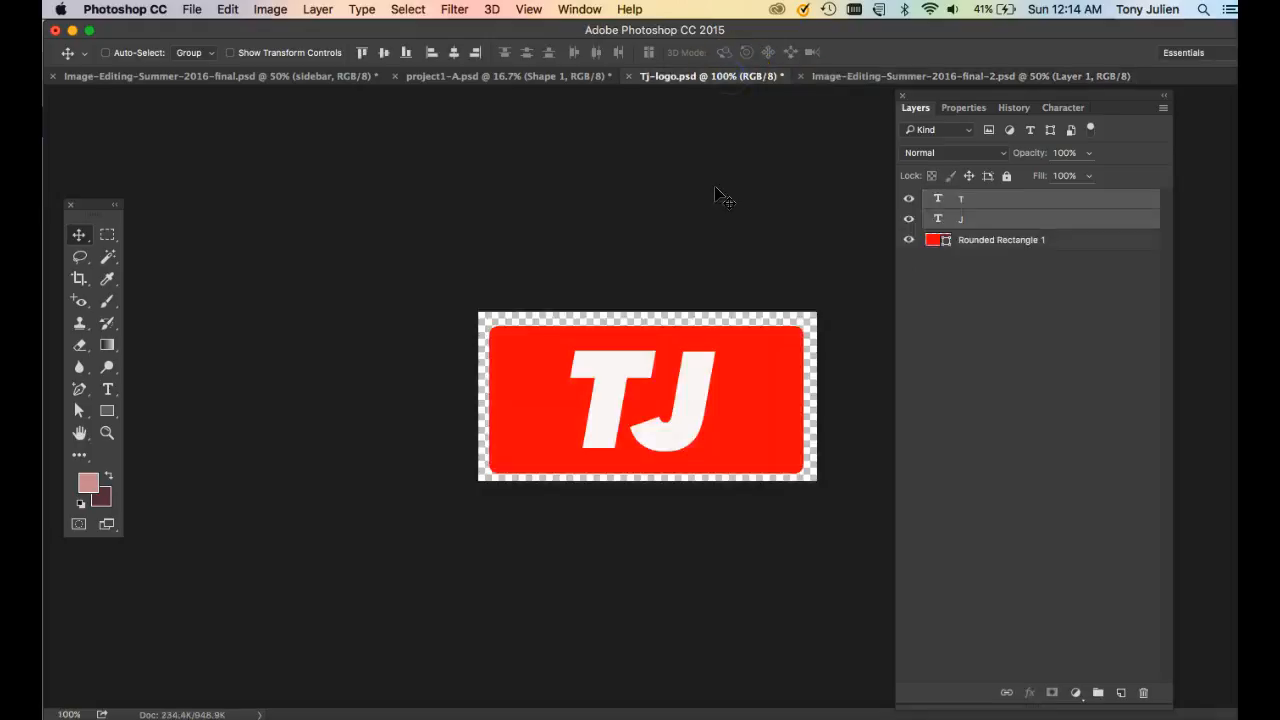
pyautogui.click(908, 199)
pyautogui.click(908, 220)
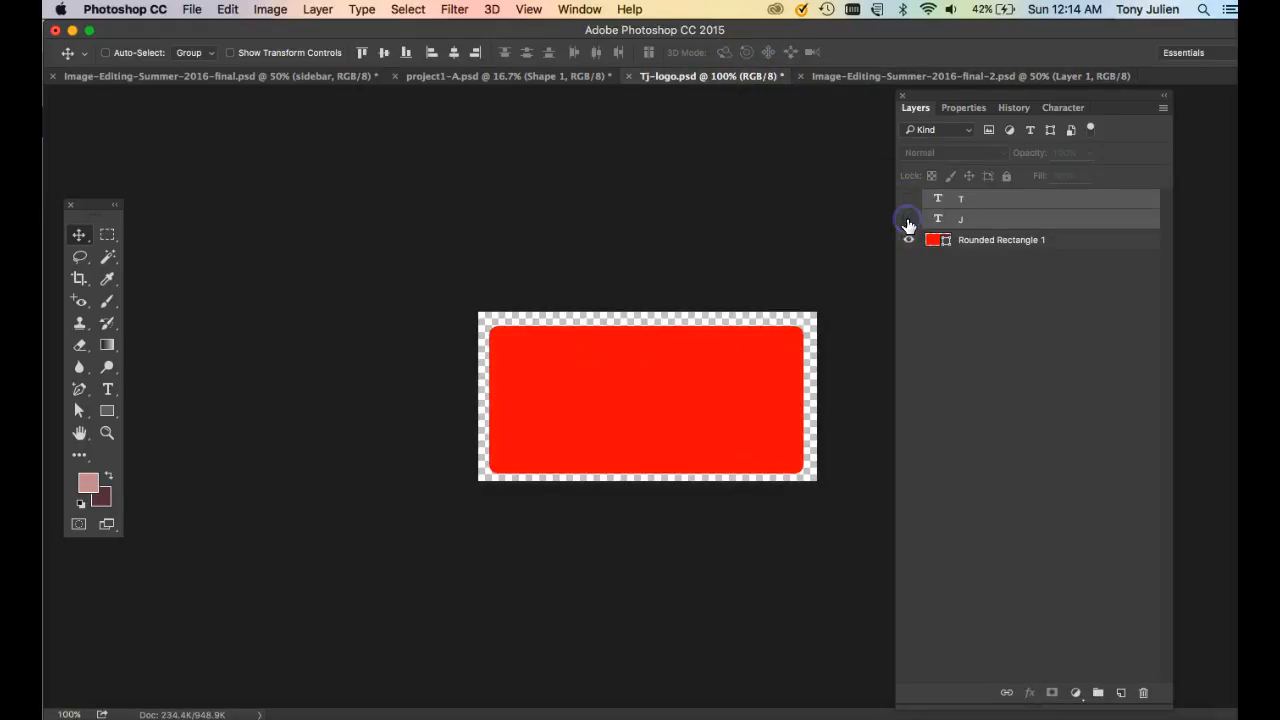
pyautogui.click(907, 241)
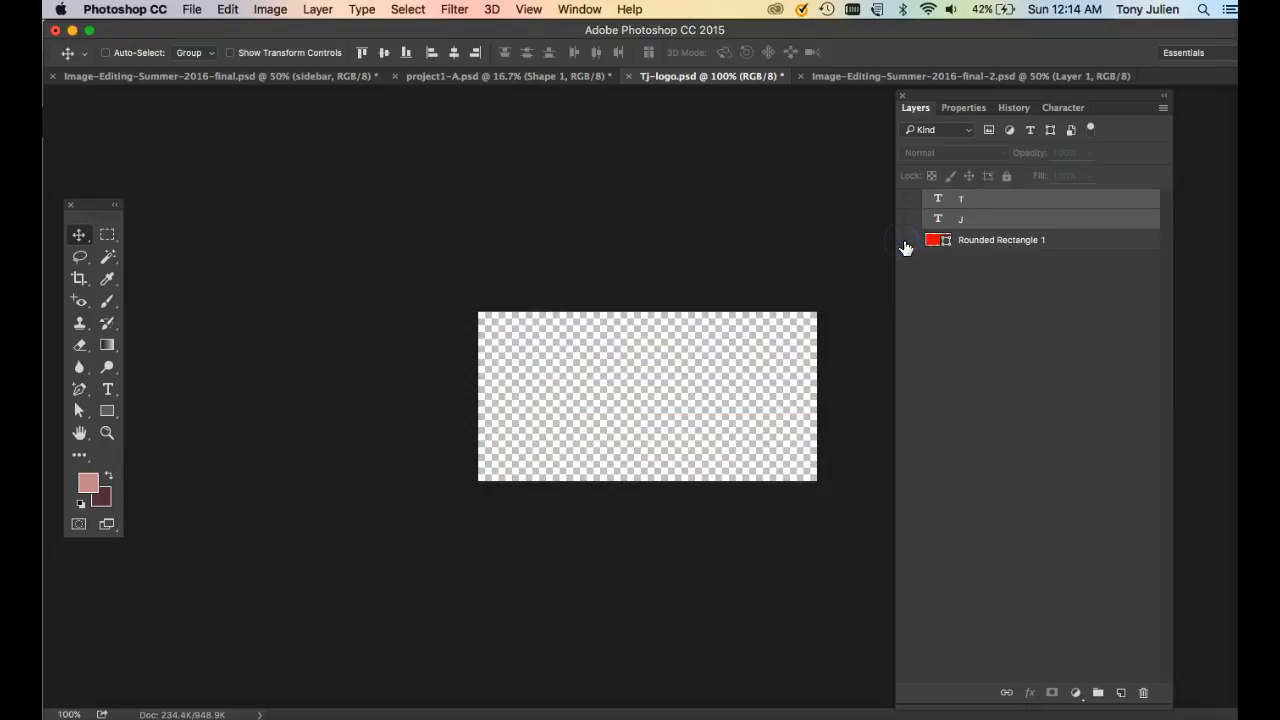
pyautogui.click(907, 242)
pyautogui.click(908, 219)
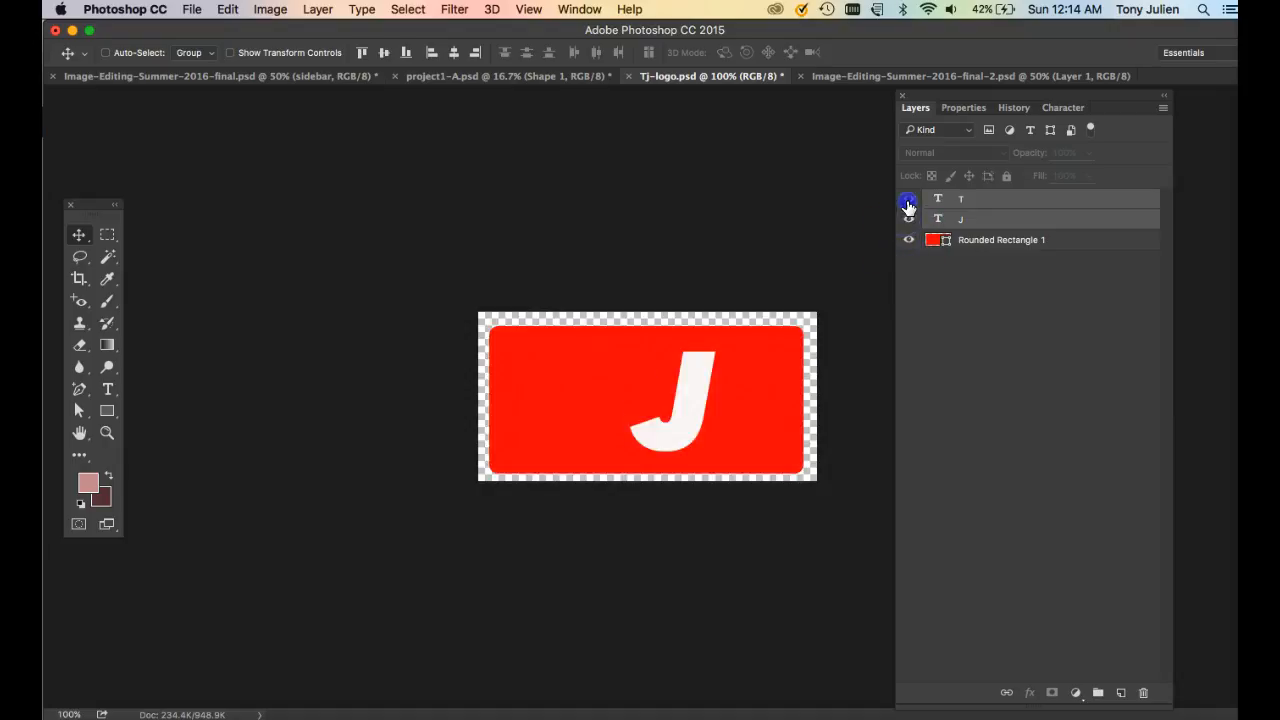
pyautogui.click(908, 201)
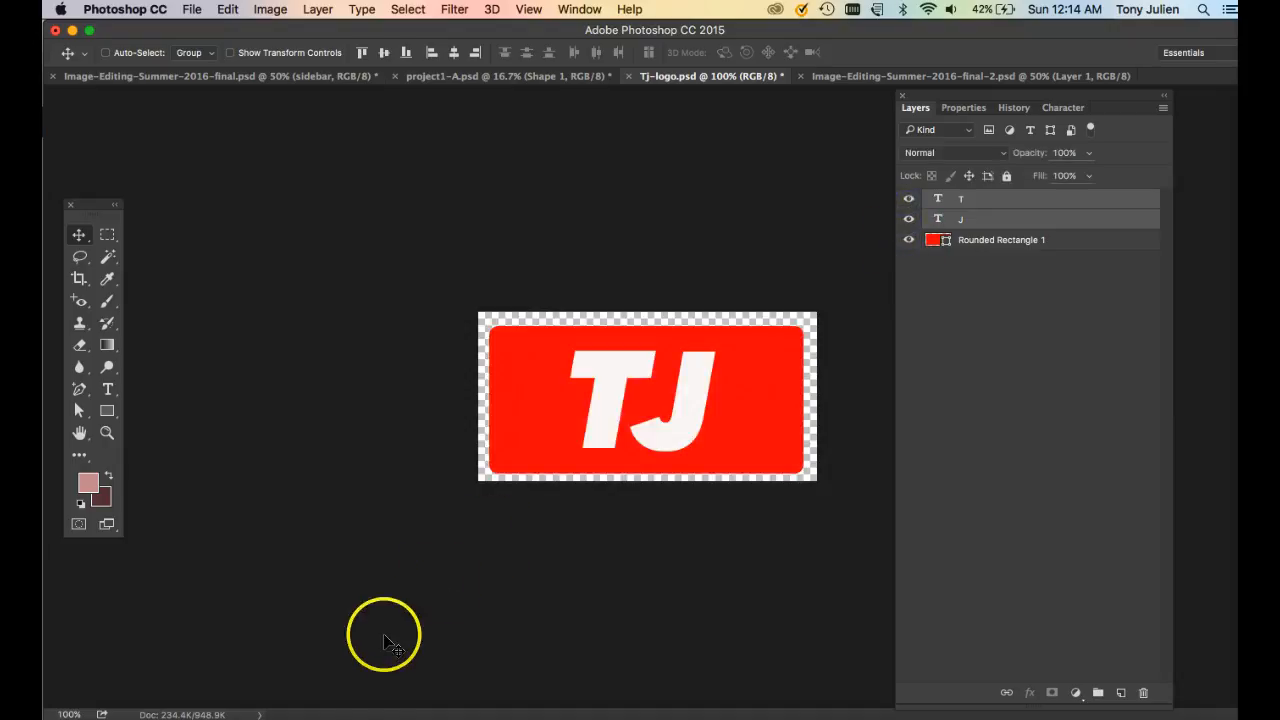
# - Read the brief's logo requirements in Firefox, and return to the logo document in Photoshop
pyautogui.click(269, 712)
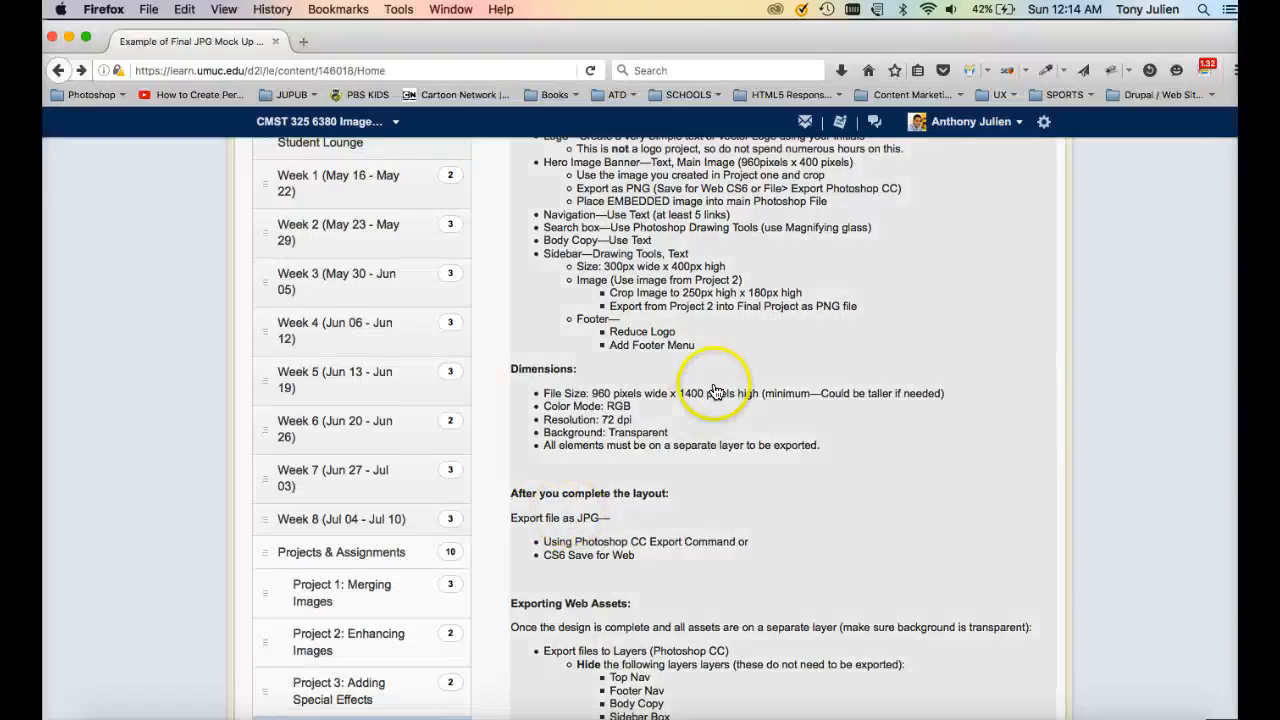
pyautogui.scroll(2, 723, 391)
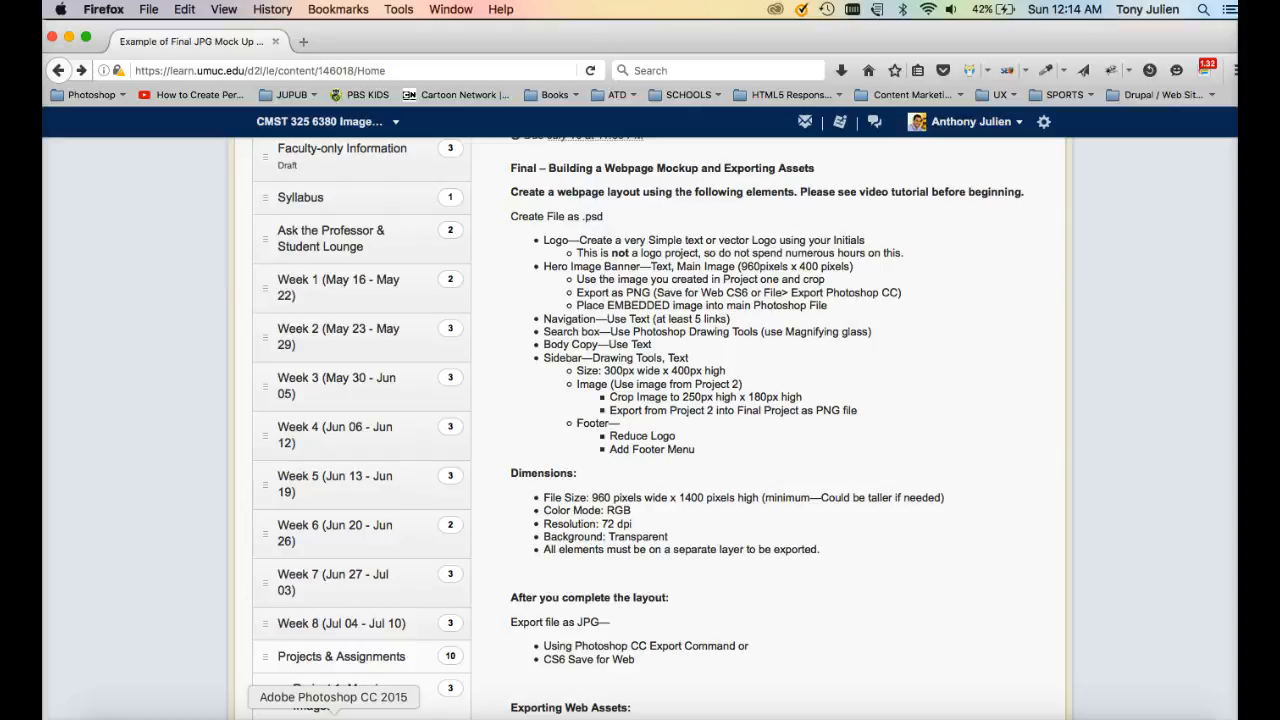
pyautogui.click(333, 715)
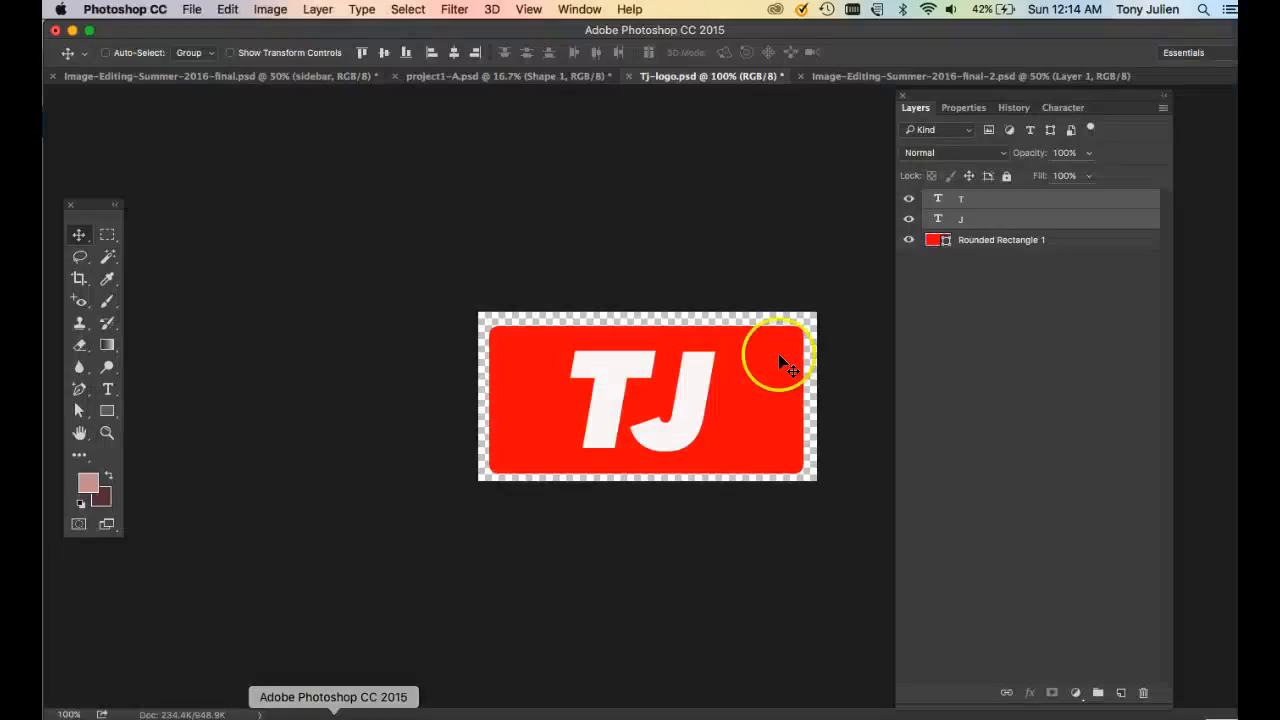
# - Check the pixel dimensions of the Tj-logo.psd image and leave its size settings as they are
pyautogui.click(270, 9)
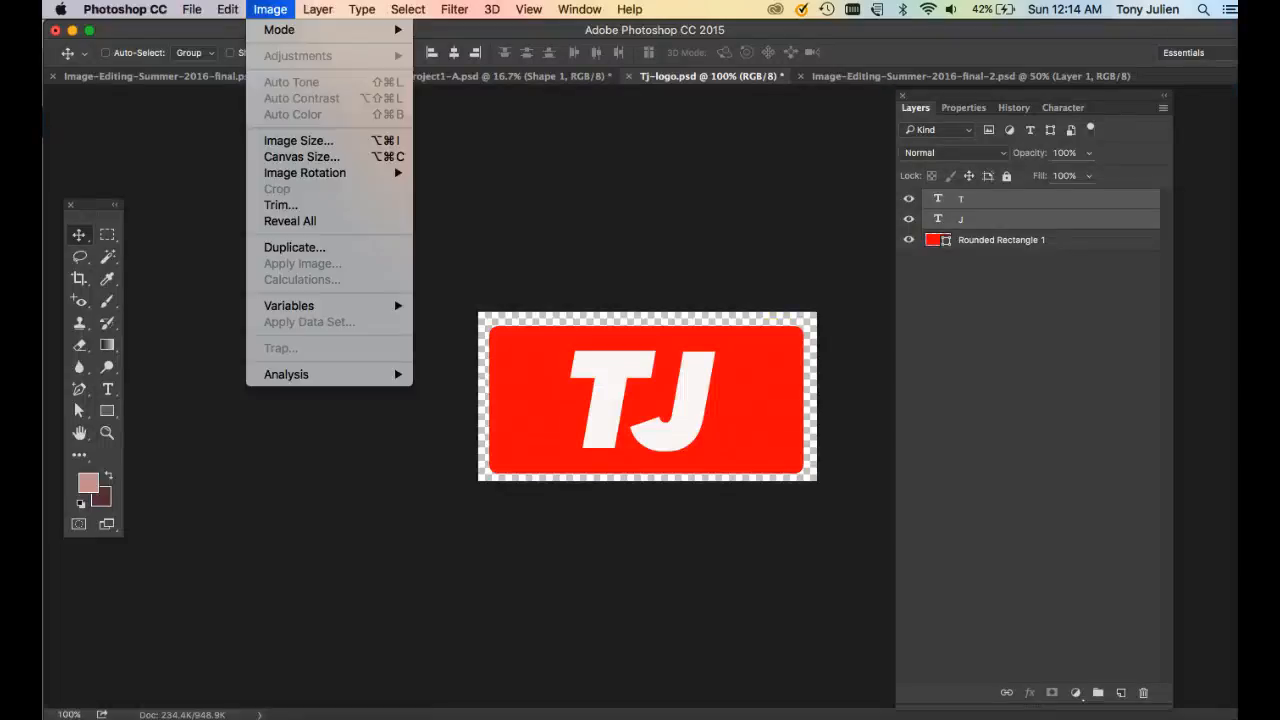
pyautogui.click(298, 142)
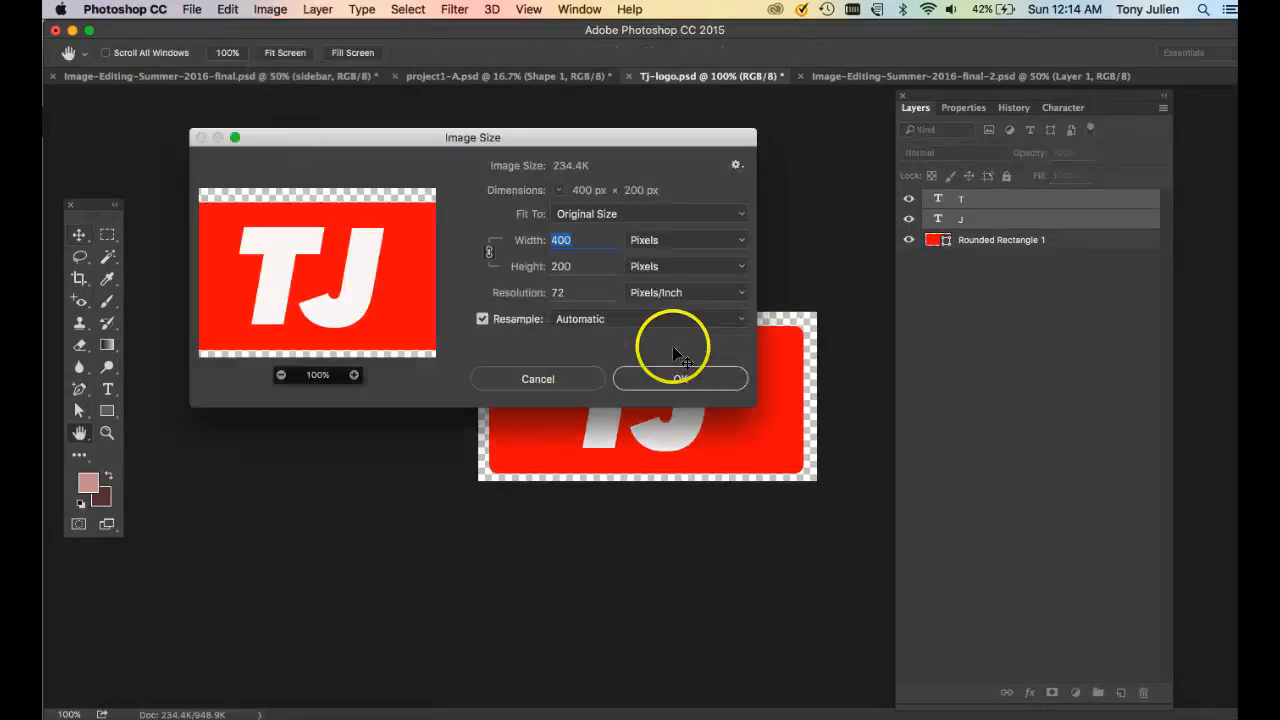
pyautogui.click(571, 380)
pyautogui.click(495, 414)
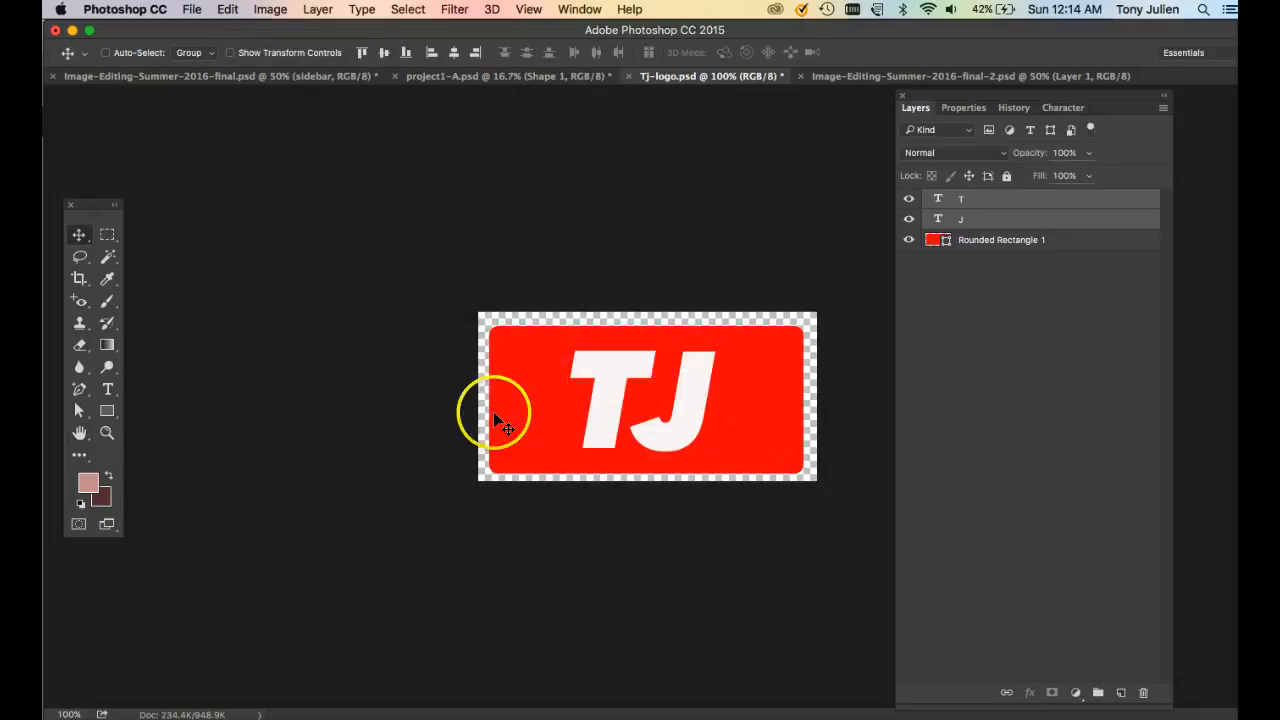
# - View the logo in the finished mockup Image-Editing-Summer-2016-final.psd, then hide and reshow the Rounded Rectangle 1 layer in Tj-logo.psd
pyautogui.click(276, 76)
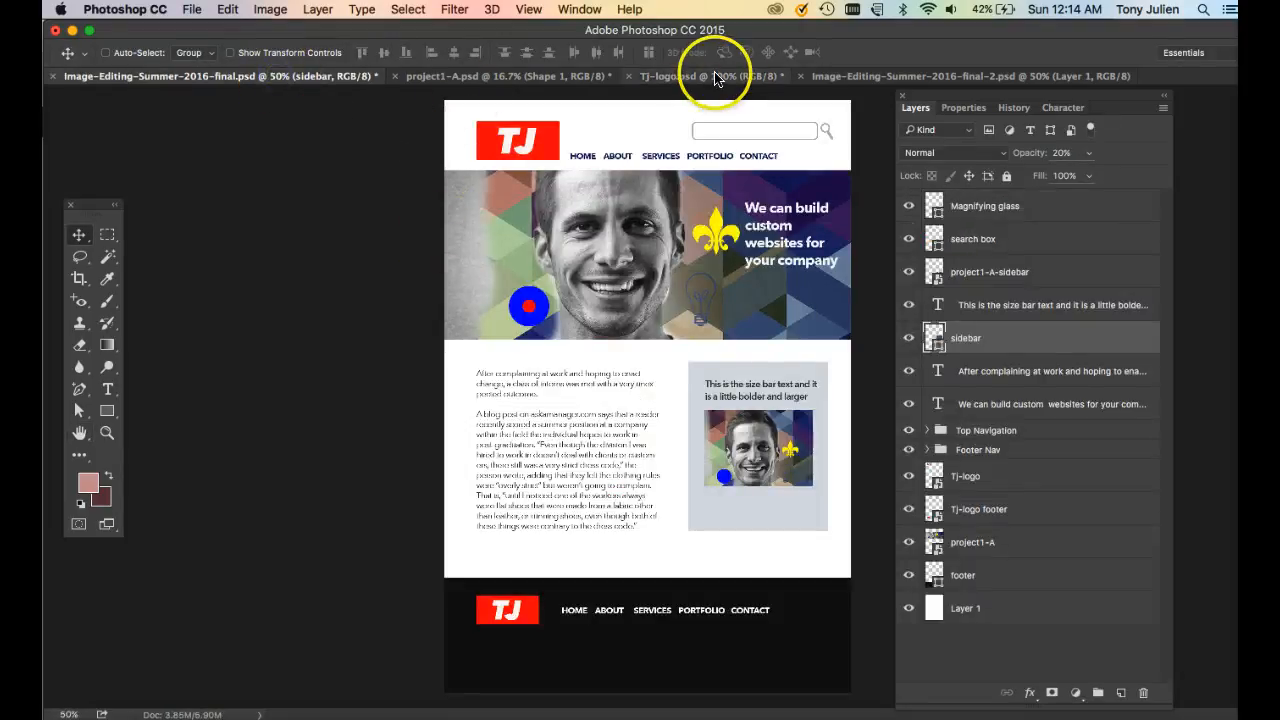
pyautogui.click(716, 77)
pyautogui.click(745, 325)
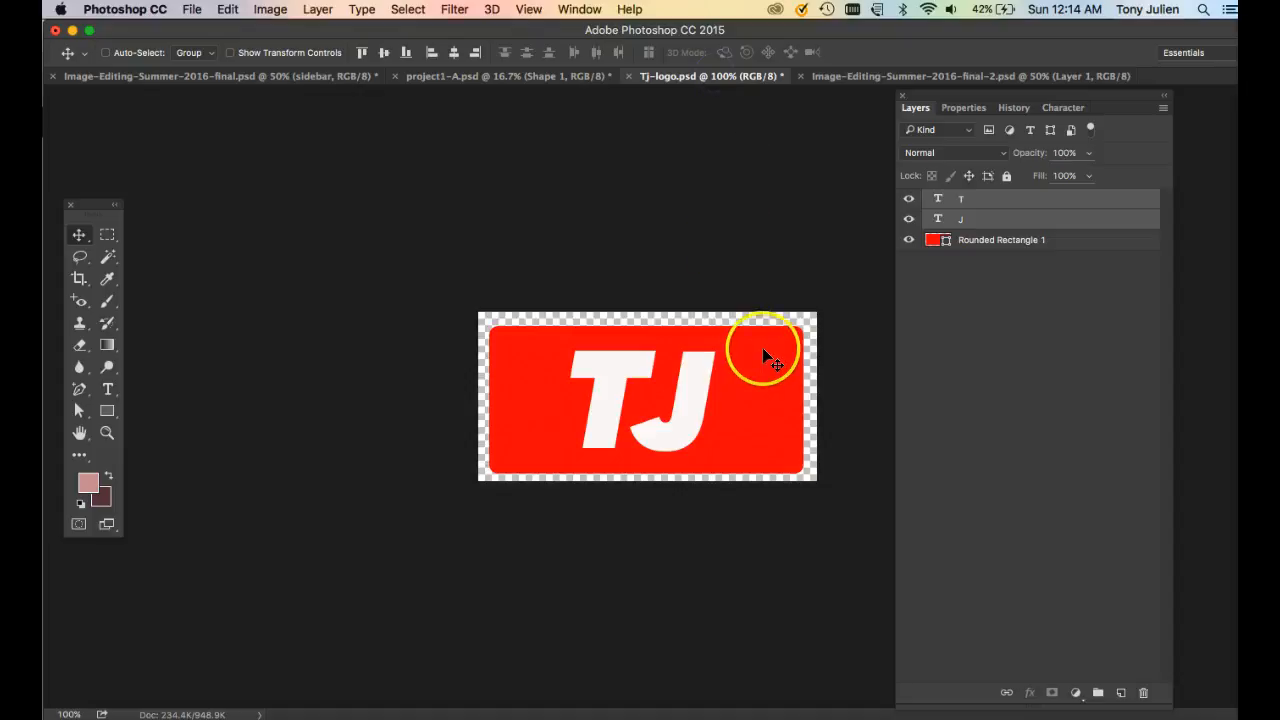
pyautogui.click(909, 241)
pyautogui.click(909, 241)
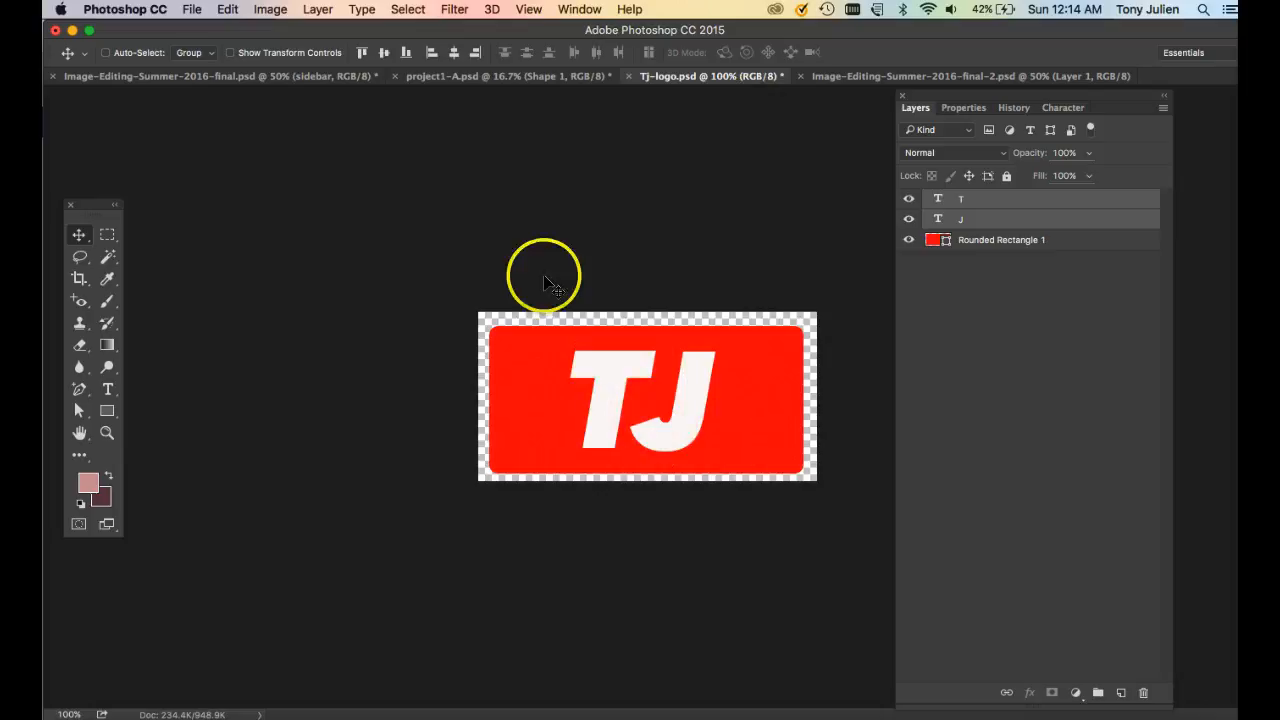
# - Start an Export As of the logo document and set the file format to PNG with transparency
pyautogui.click(191, 9)
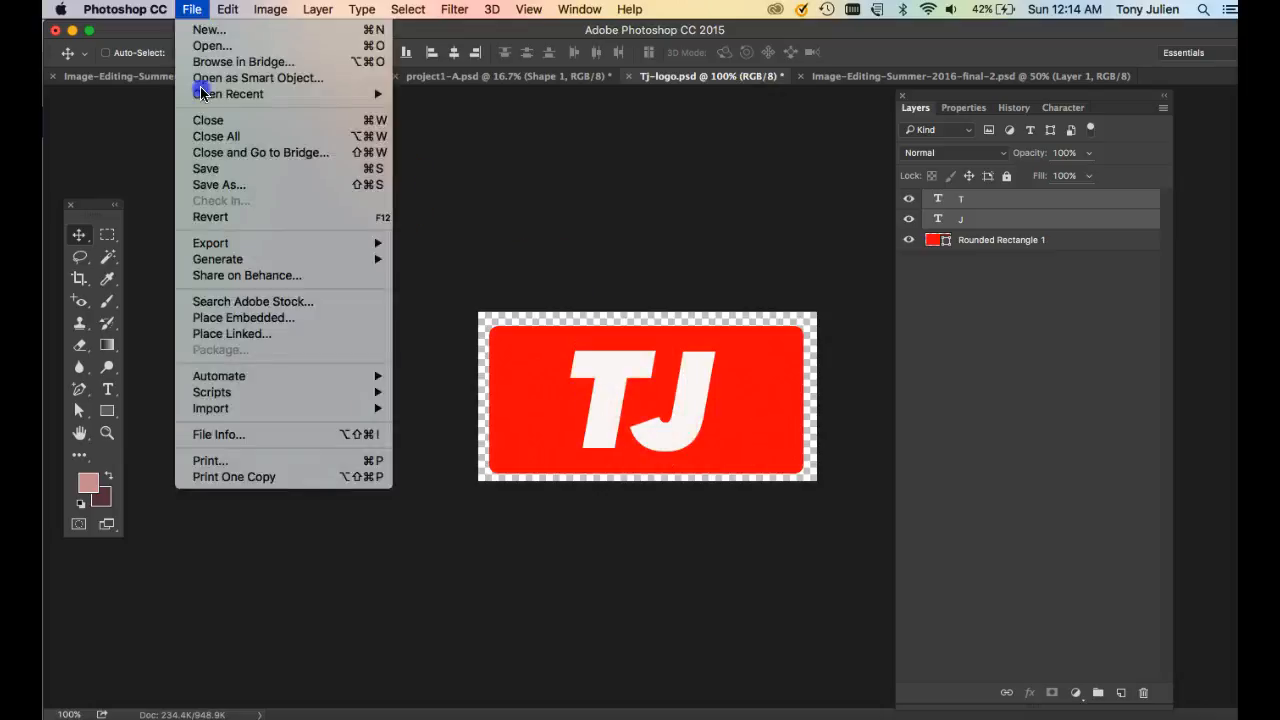
pyautogui.moveTo(238, 247)
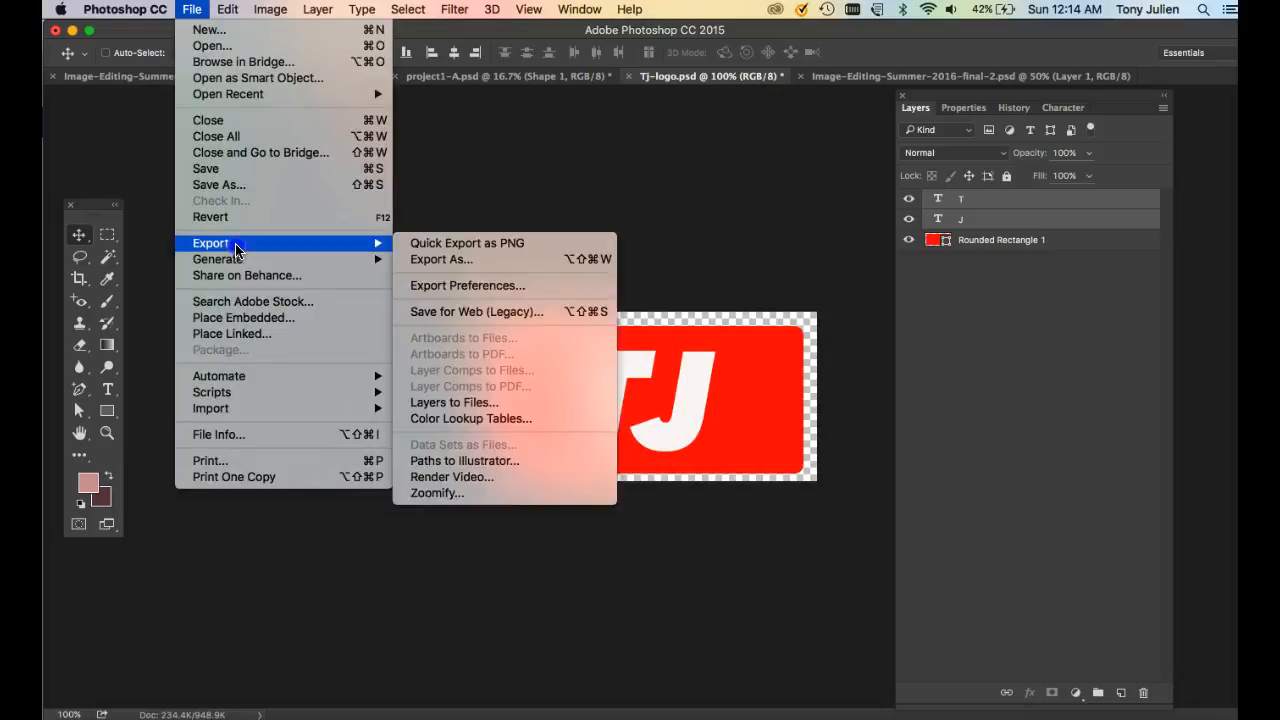
pyautogui.click(476, 245)
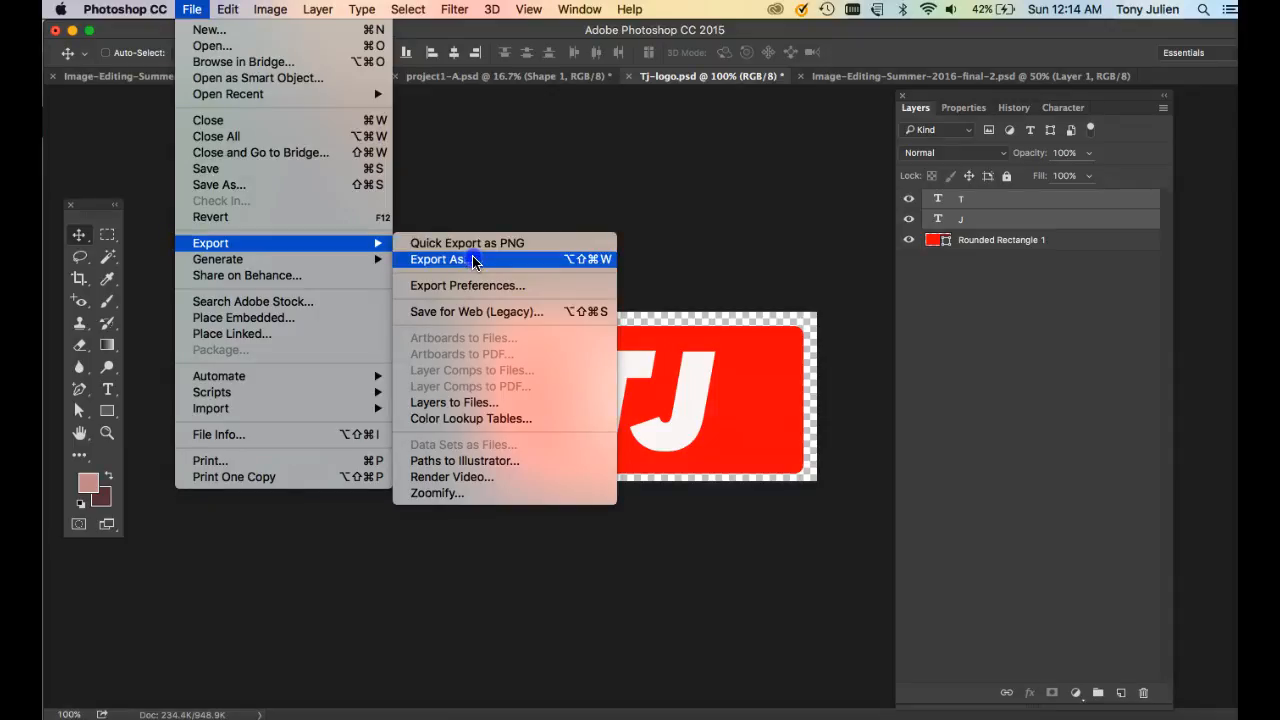
pyautogui.click(474, 260)
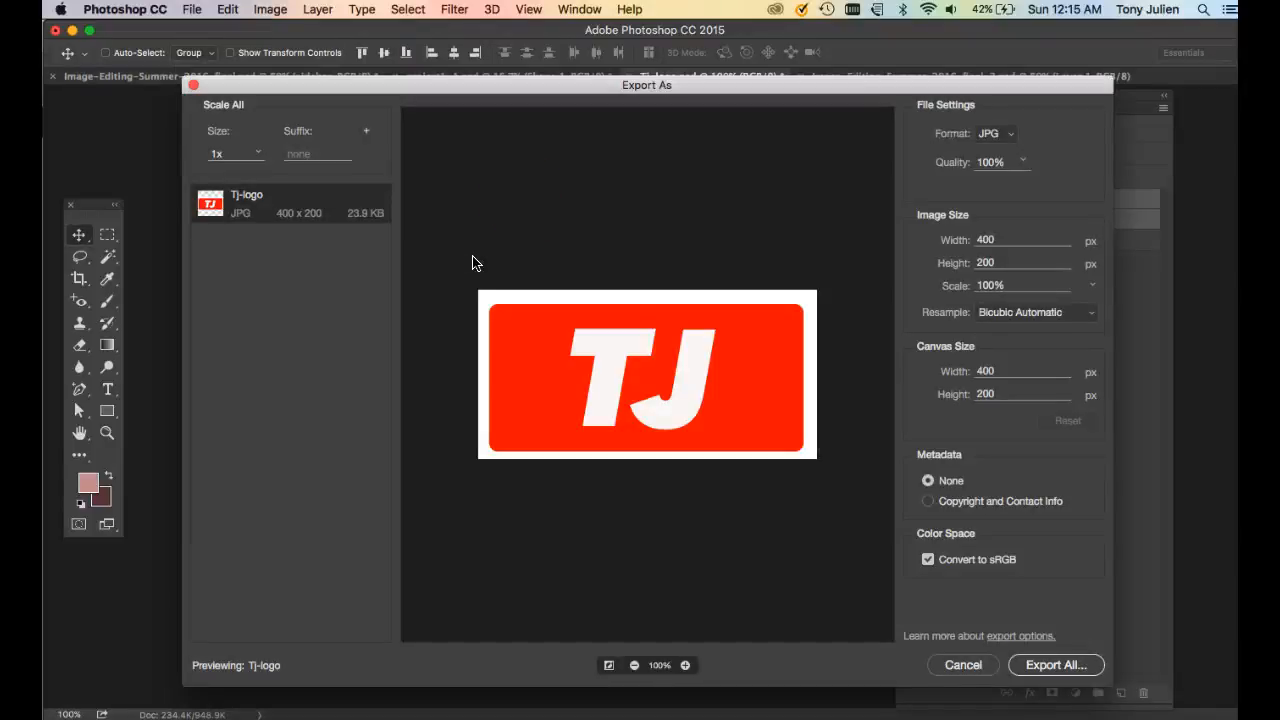
pyautogui.click(1010, 137)
pyautogui.click(994, 150)
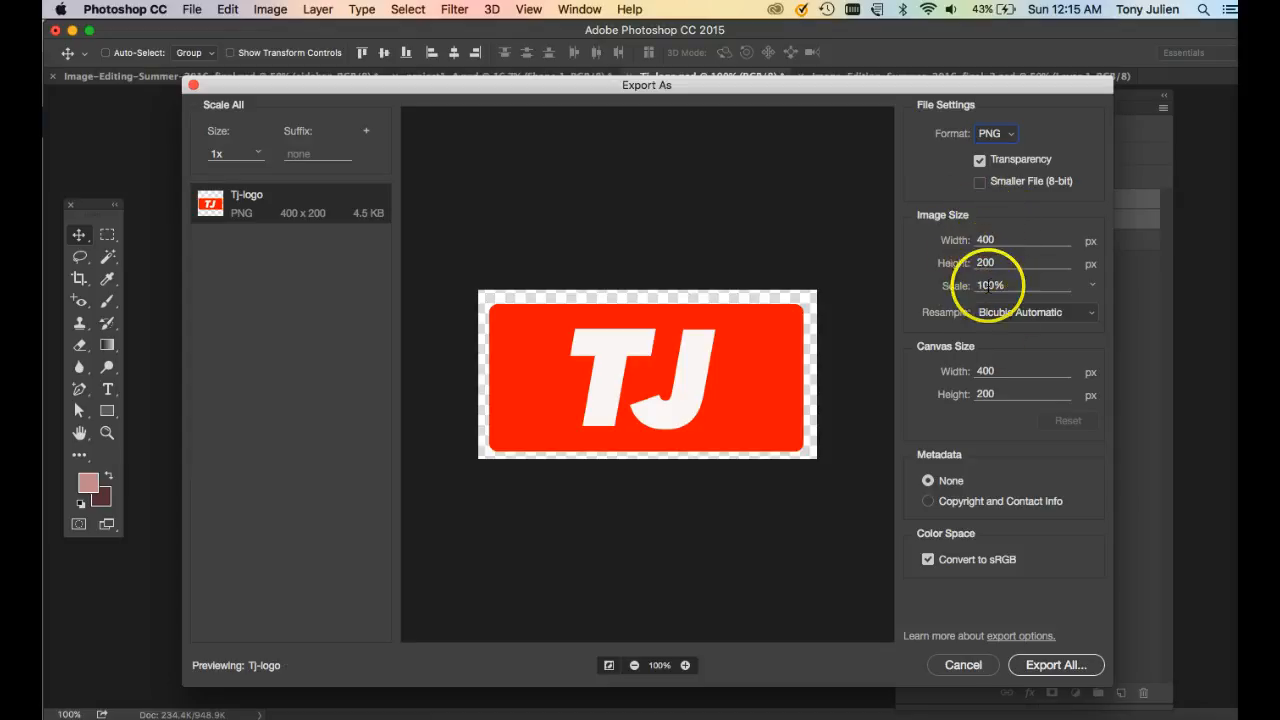
# - Export the logo into the Images folder under the file name Tj-logo-2.png
pyautogui.click(1057, 667)
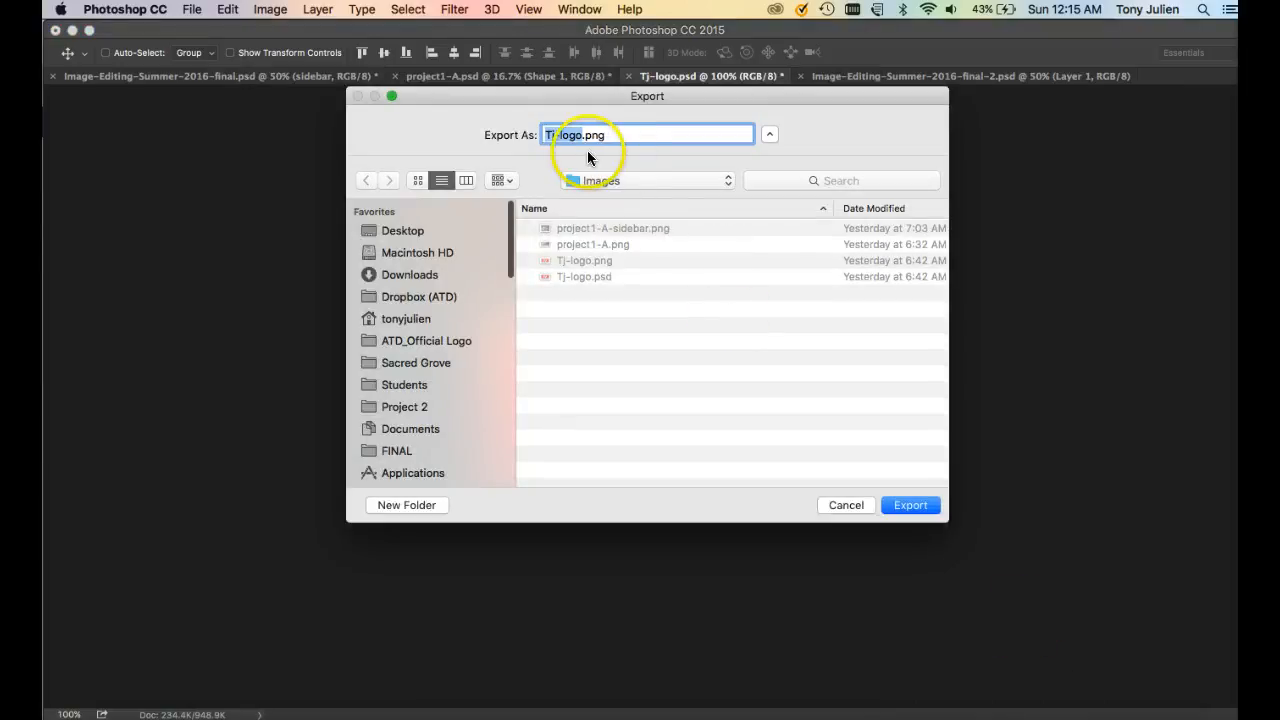
pyautogui.click(578, 139)
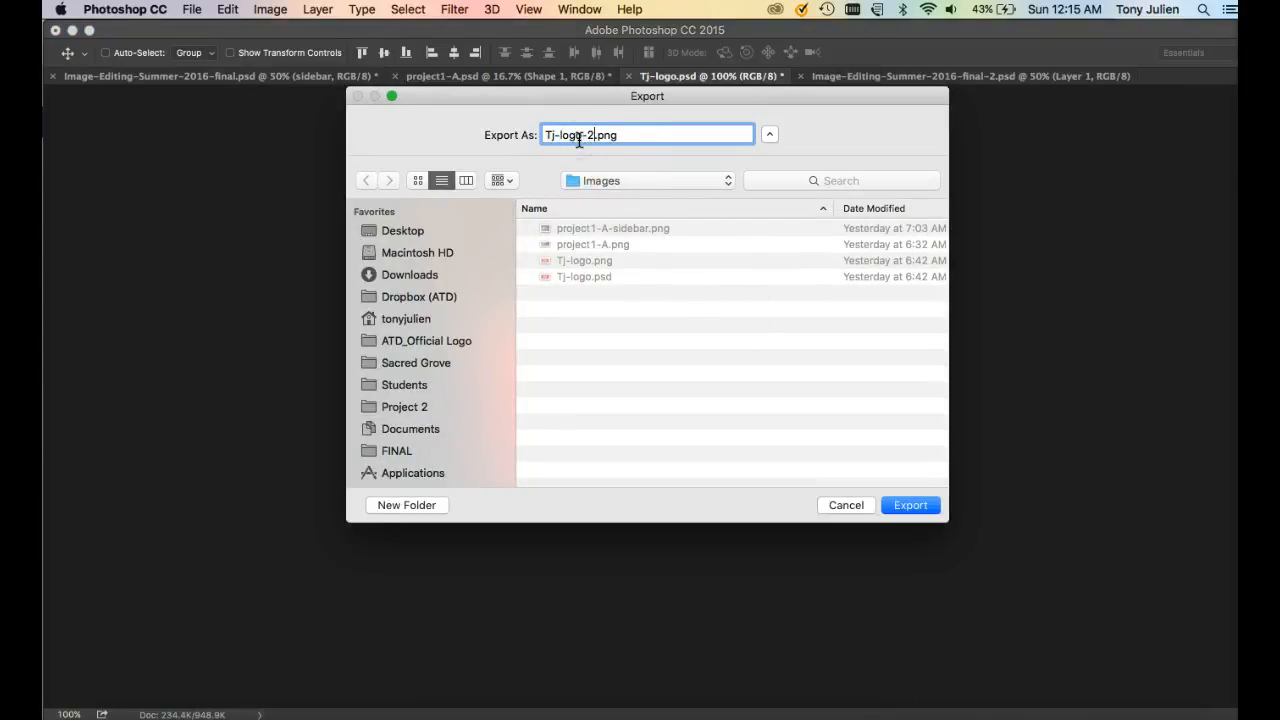
pyautogui.click(622, 181)
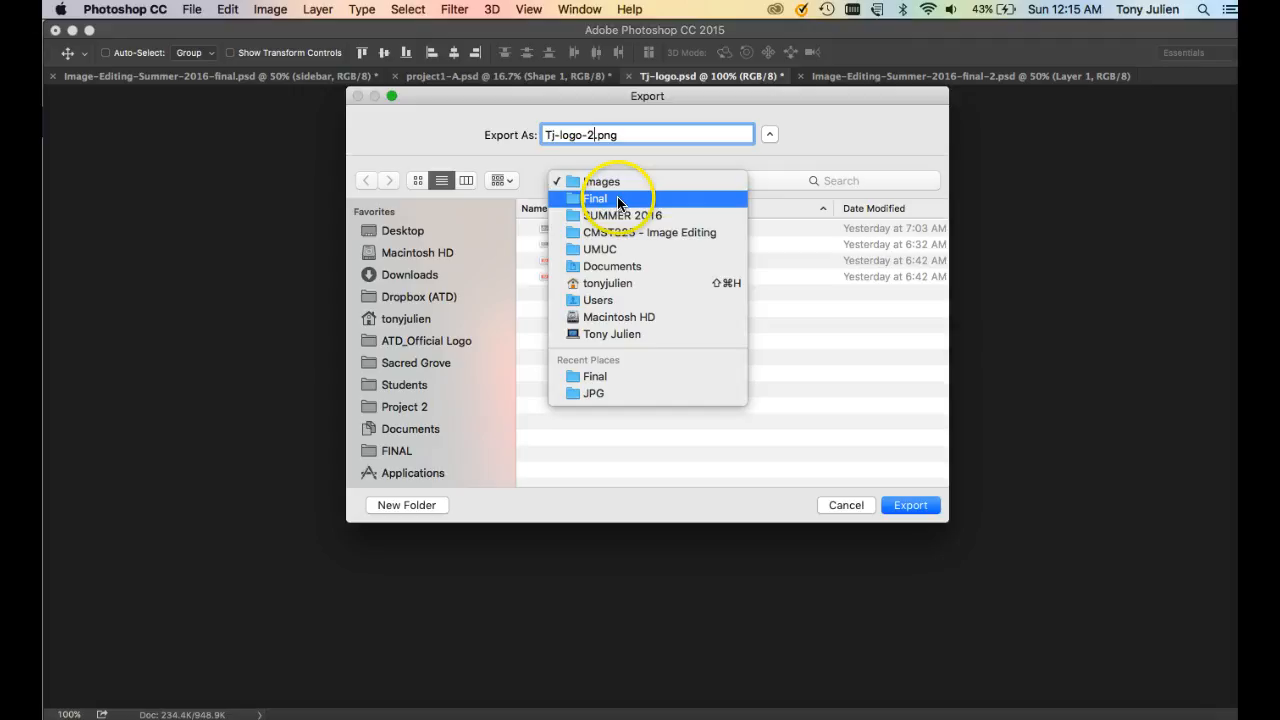
pyautogui.click(876, 474)
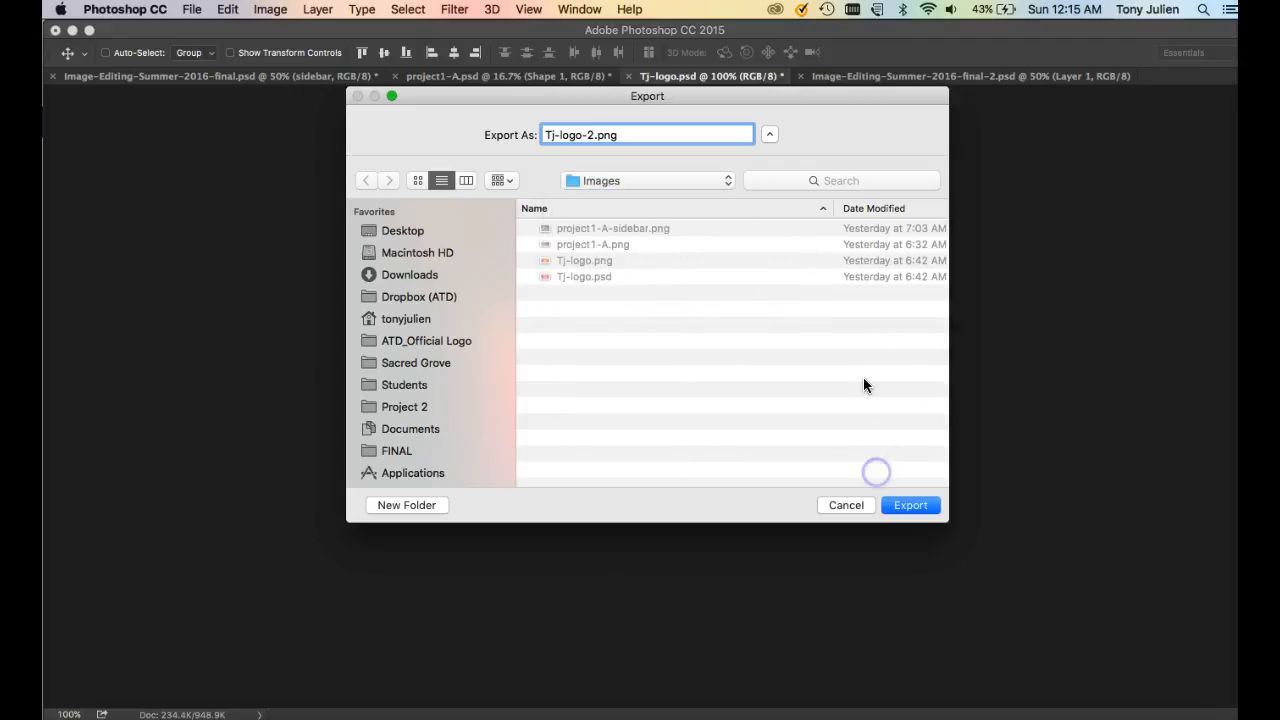
pyautogui.click(905, 505)
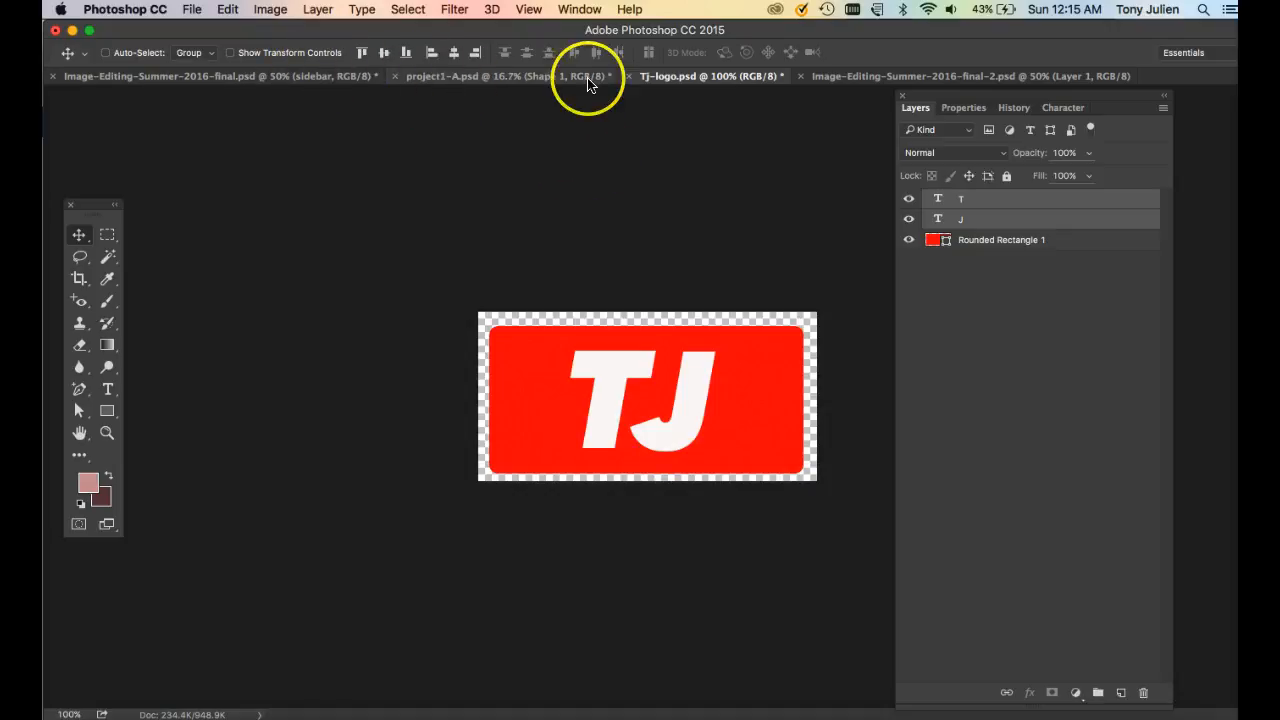
# - Place Tj-logo-2.png from the Images folder as an embedded image in Image-Editing-Summer-2016-final-2.psd
pyautogui.click(905, 80)
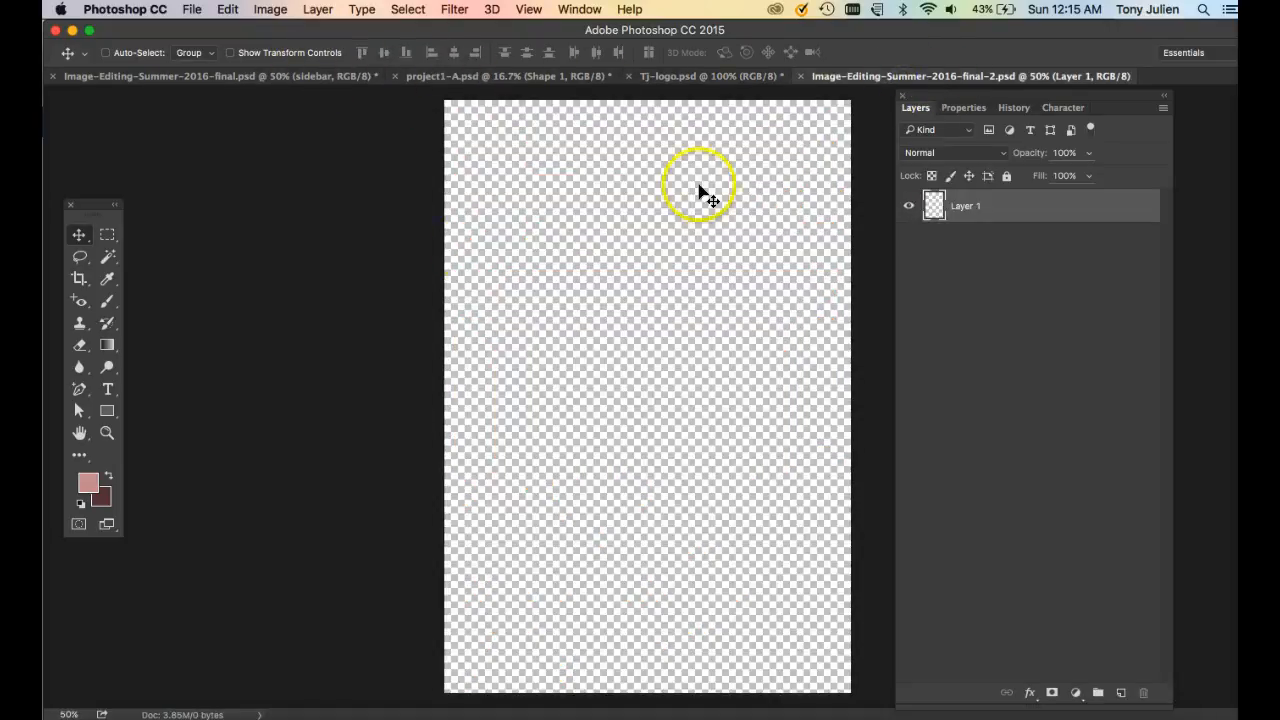
pyautogui.click(191, 9)
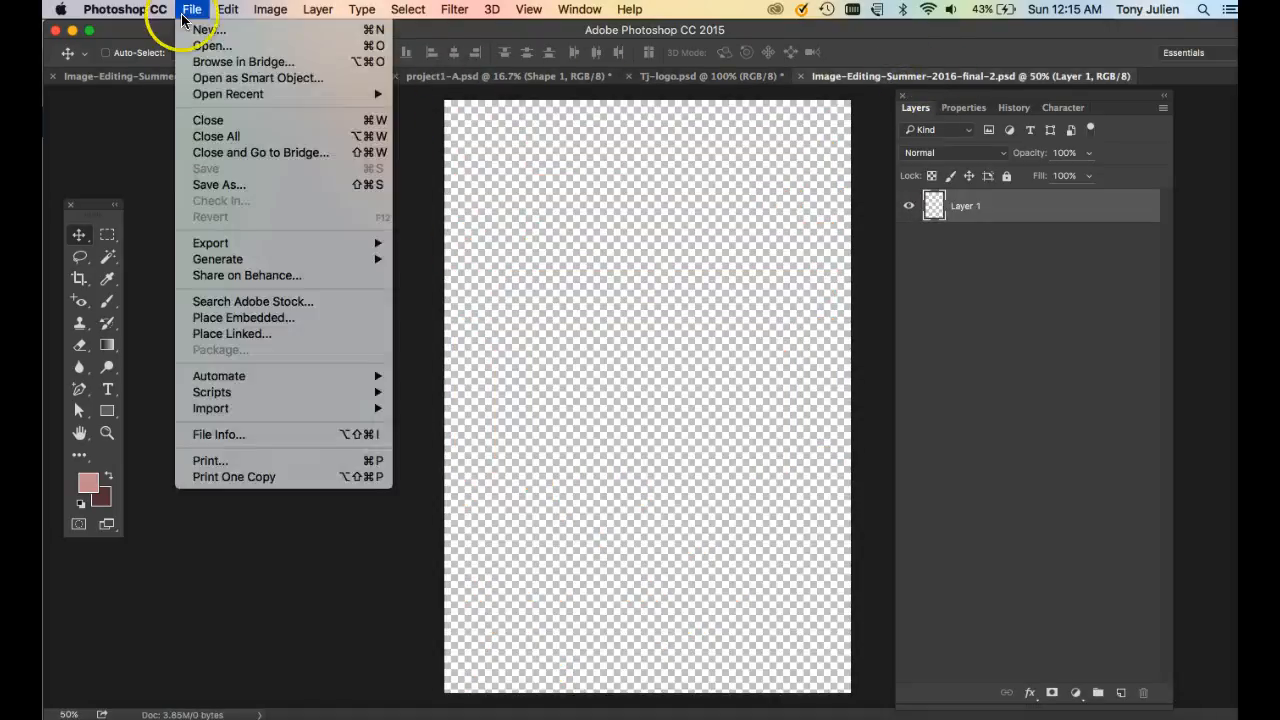
pyautogui.click(240, 318)
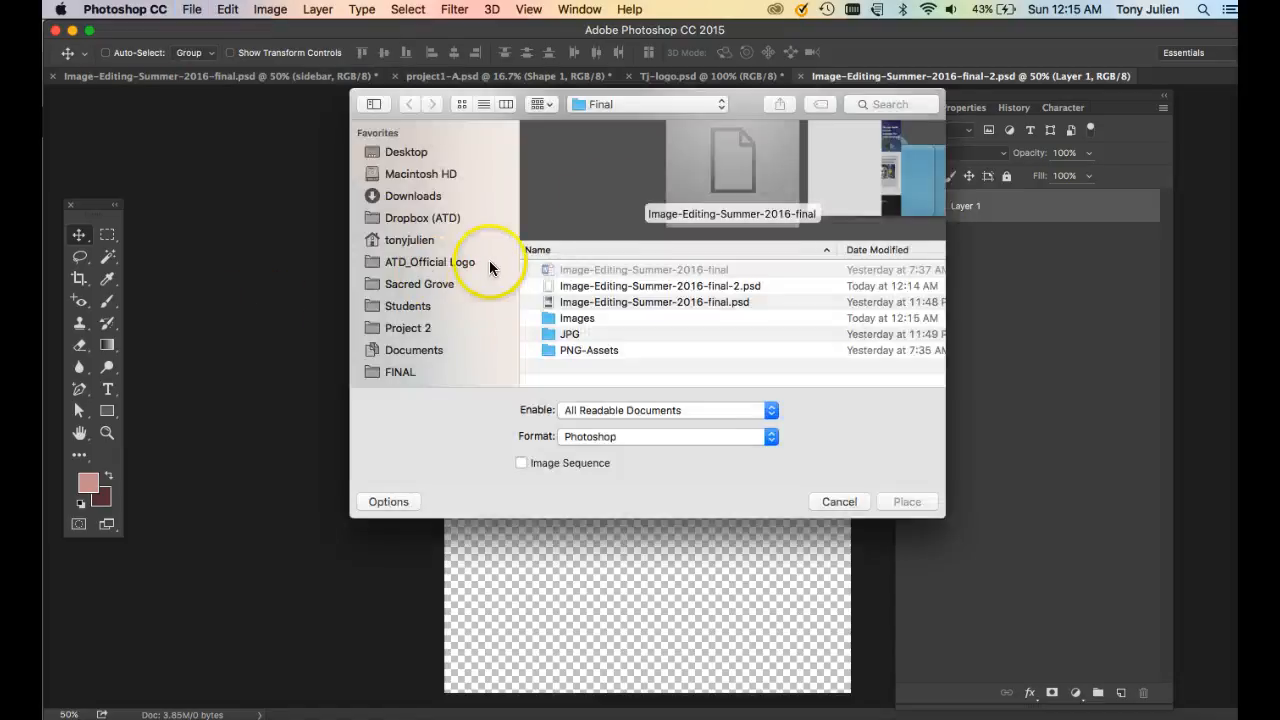
pyautogui.doubleClick(578, 318)
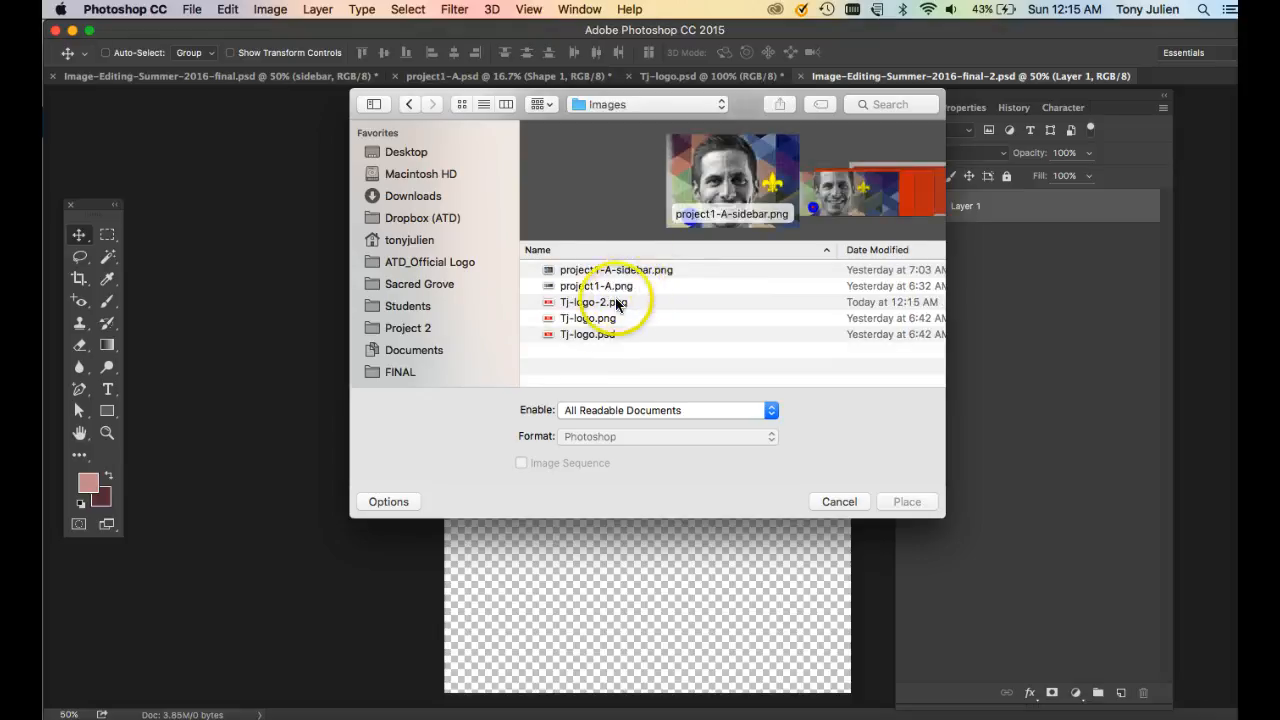
pyautogui.click(592, 302)
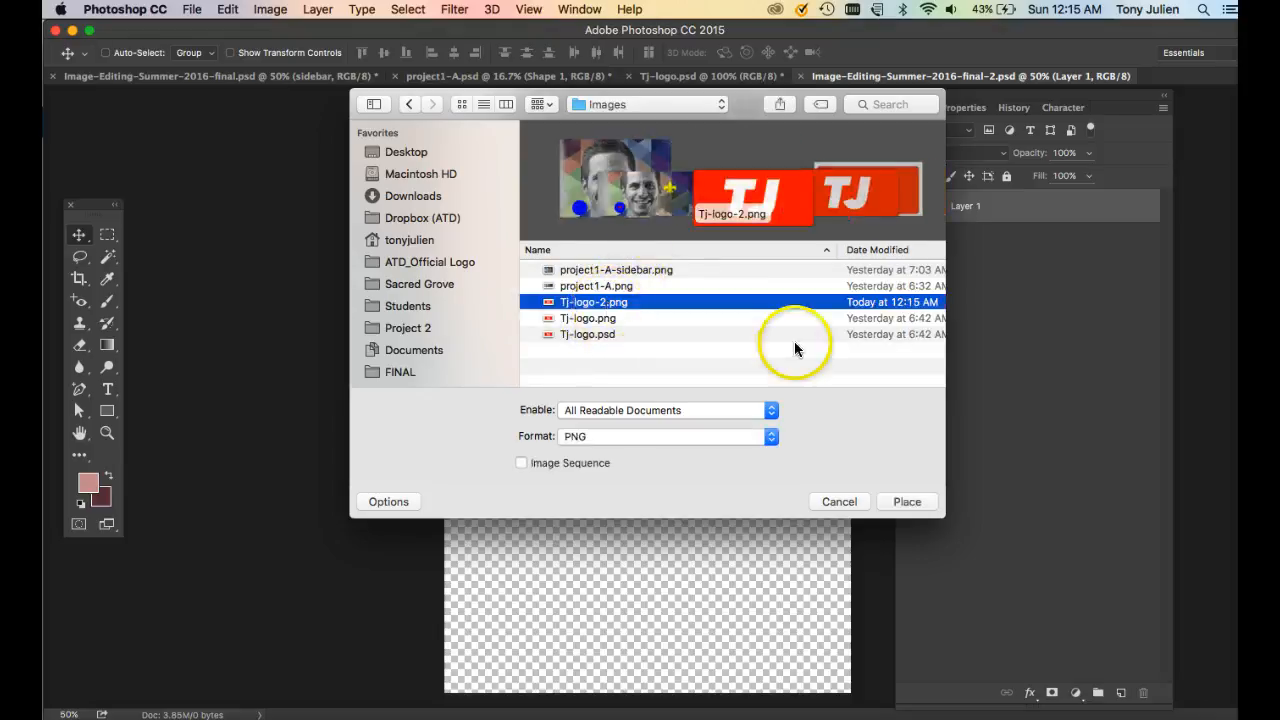
pyautogui.click(890, 503)
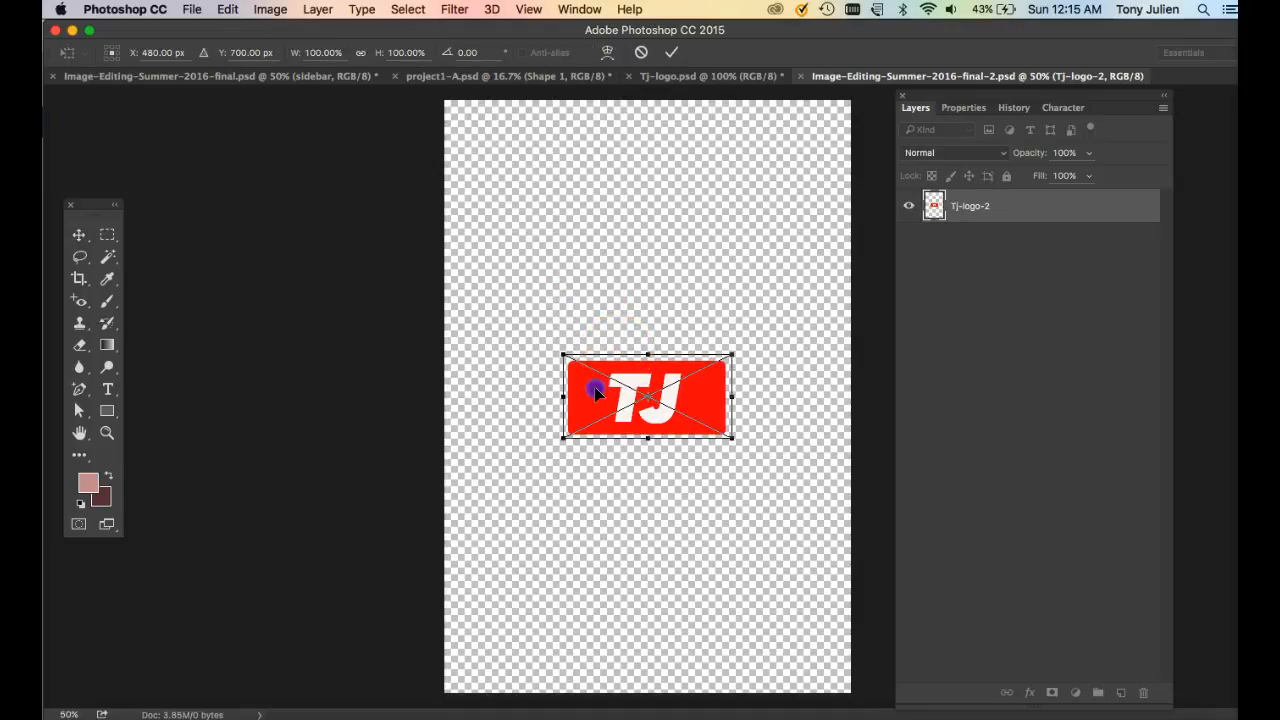
# - Move the placed Tj-logo-2 near the page's upper-left corner, scale it down to header size and commit the placement
pyautogui.moveTo(595, 392); pyautogui.dragTo(495, 146)
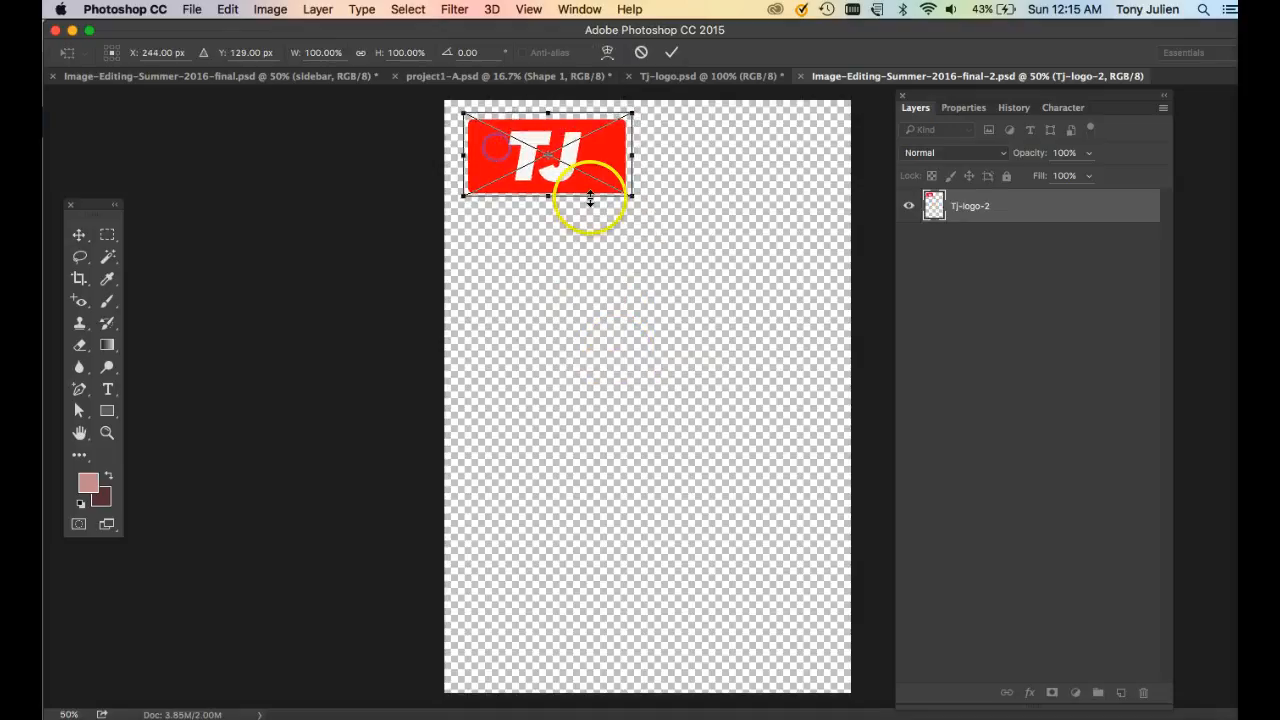
pyautogui.moveTo(630, 196); pyautogui.dragTo(556, 152)
pyautogui.press('Return')
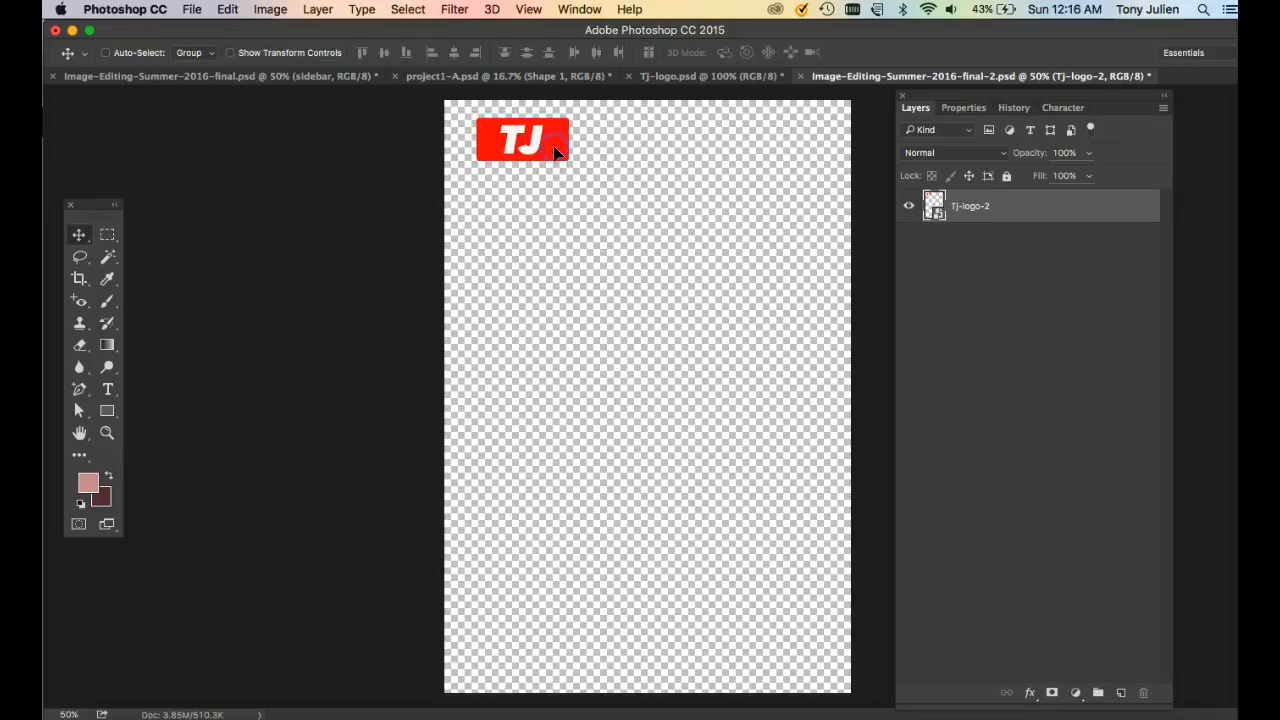
# - Review the finished mockup and the hero image banner requirements in the assignment brief in Firefox, then return to Photoshop
pyautogui.click(510, 79)
pyautogui.click(334, 78)
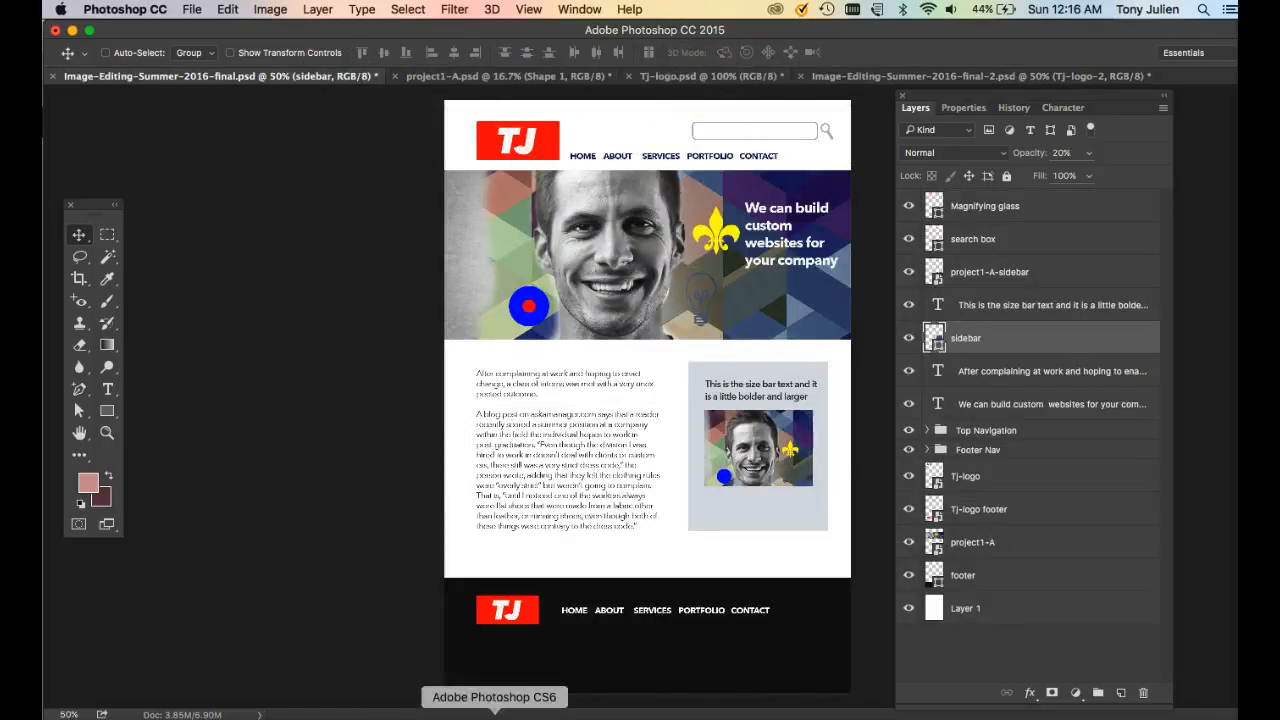
pyautogui.click(260, 714)
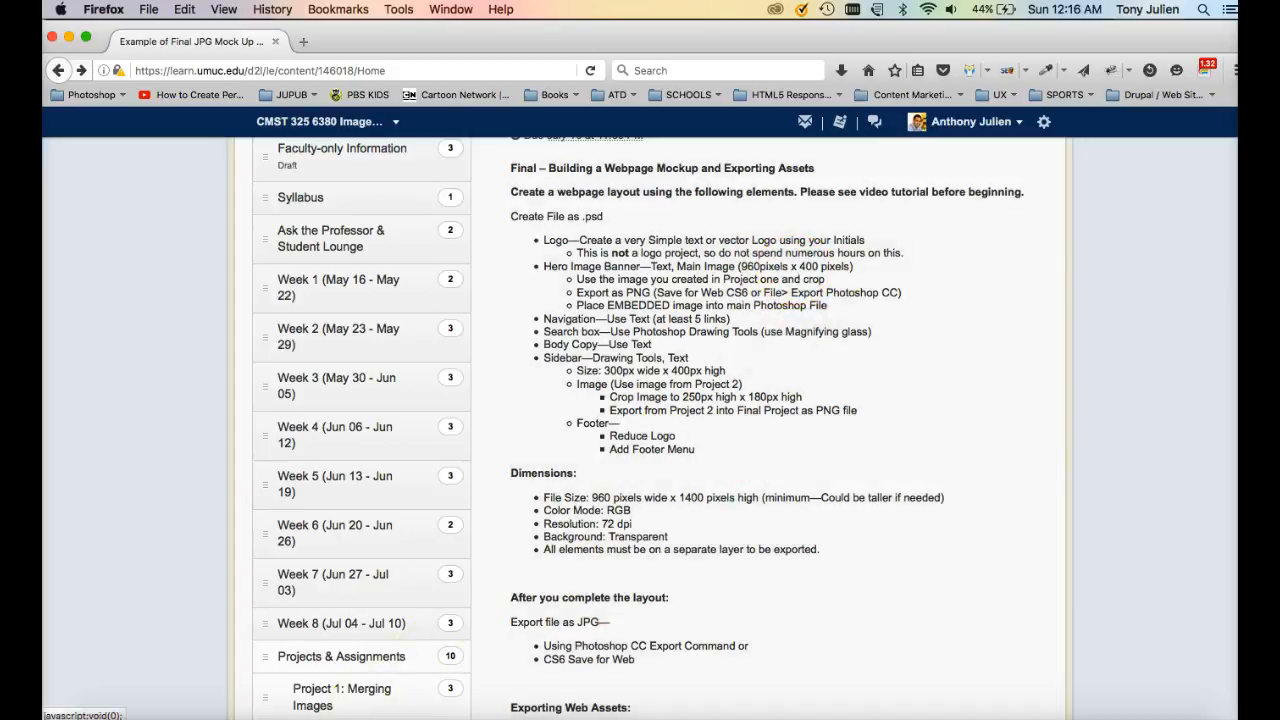
pyautogui.click(334, 717)
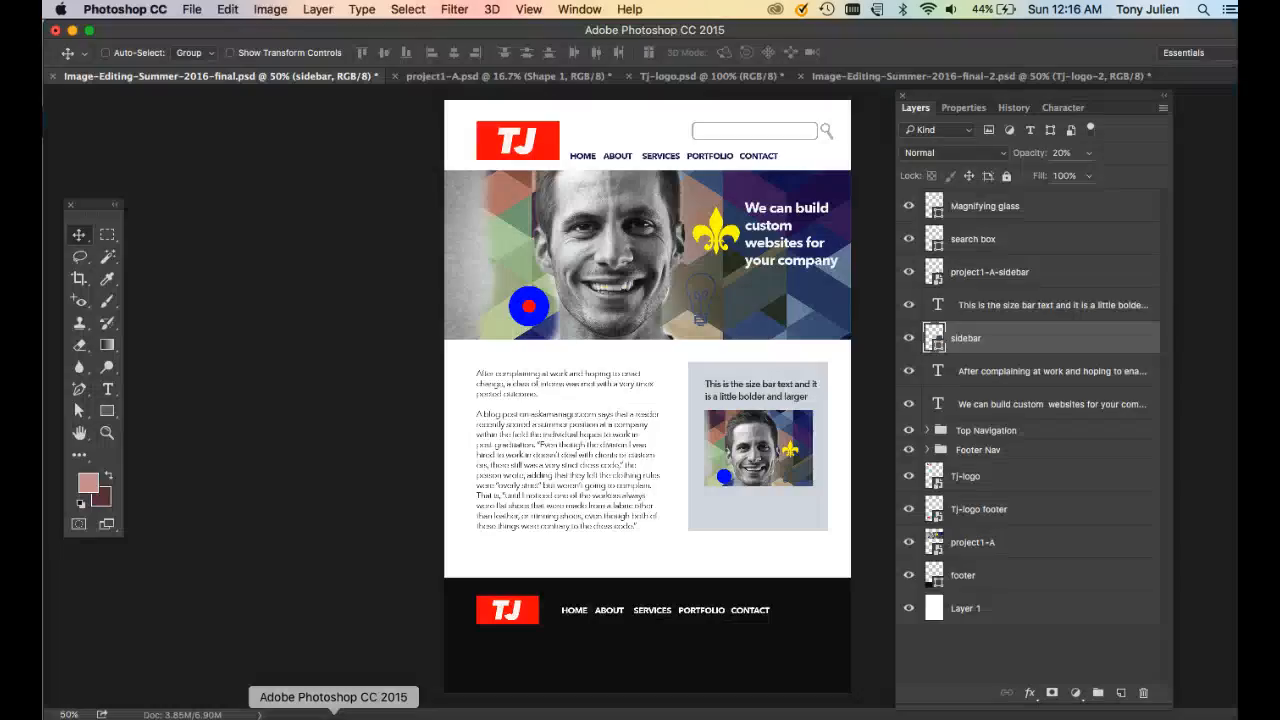
# - In project1-A.psd, set up the Crop tool with a width of 960 px and a height of 400 px
pyautogui.click(545, 78)
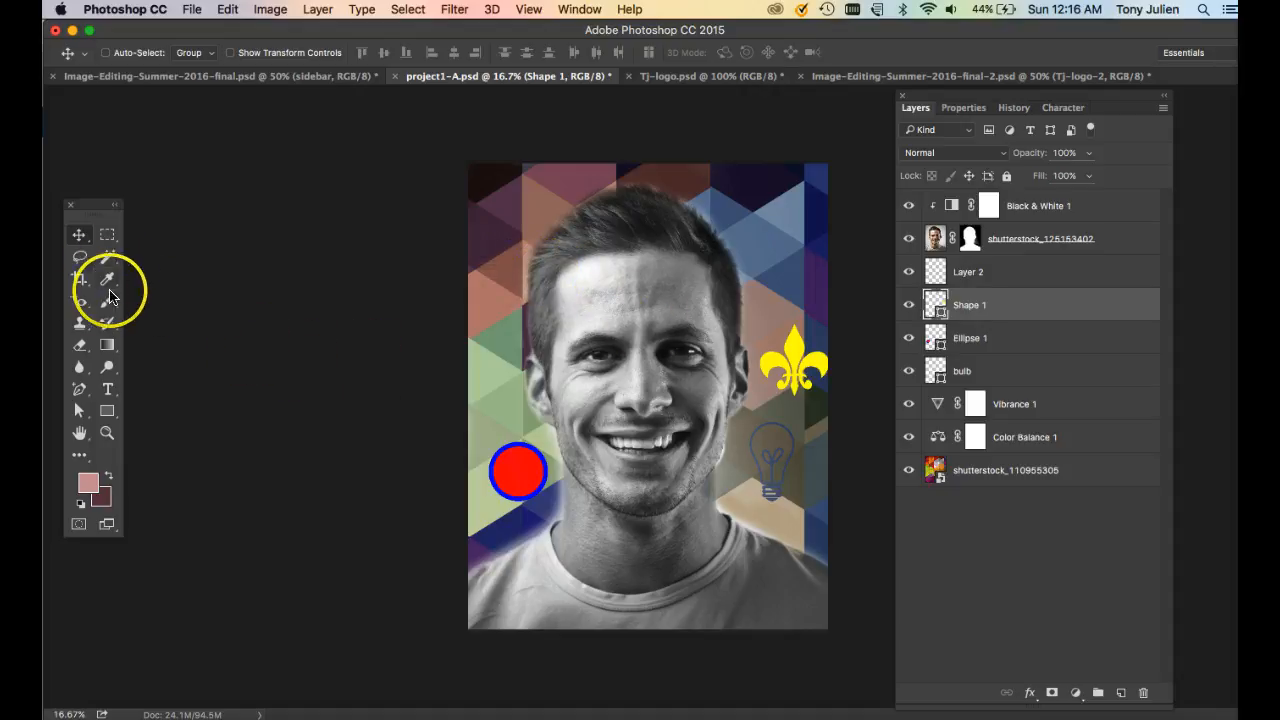
pyautogui.click(79, 279)
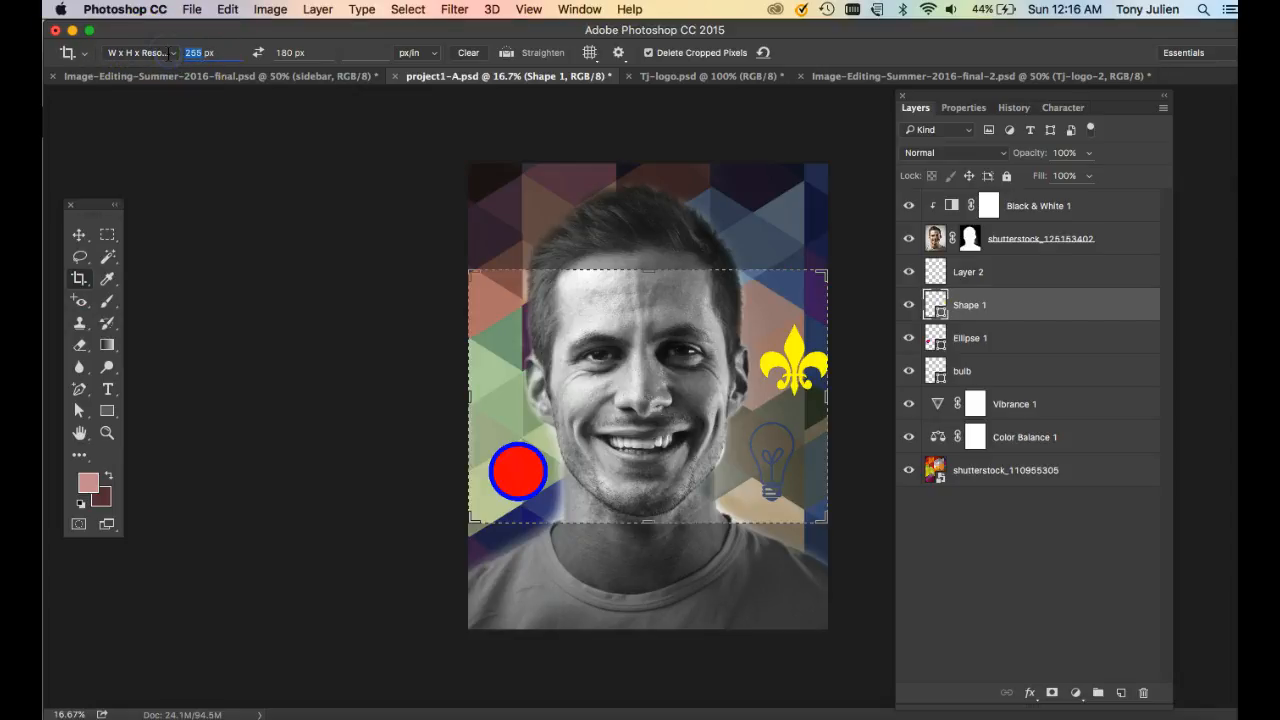
pyautogui.write('8')
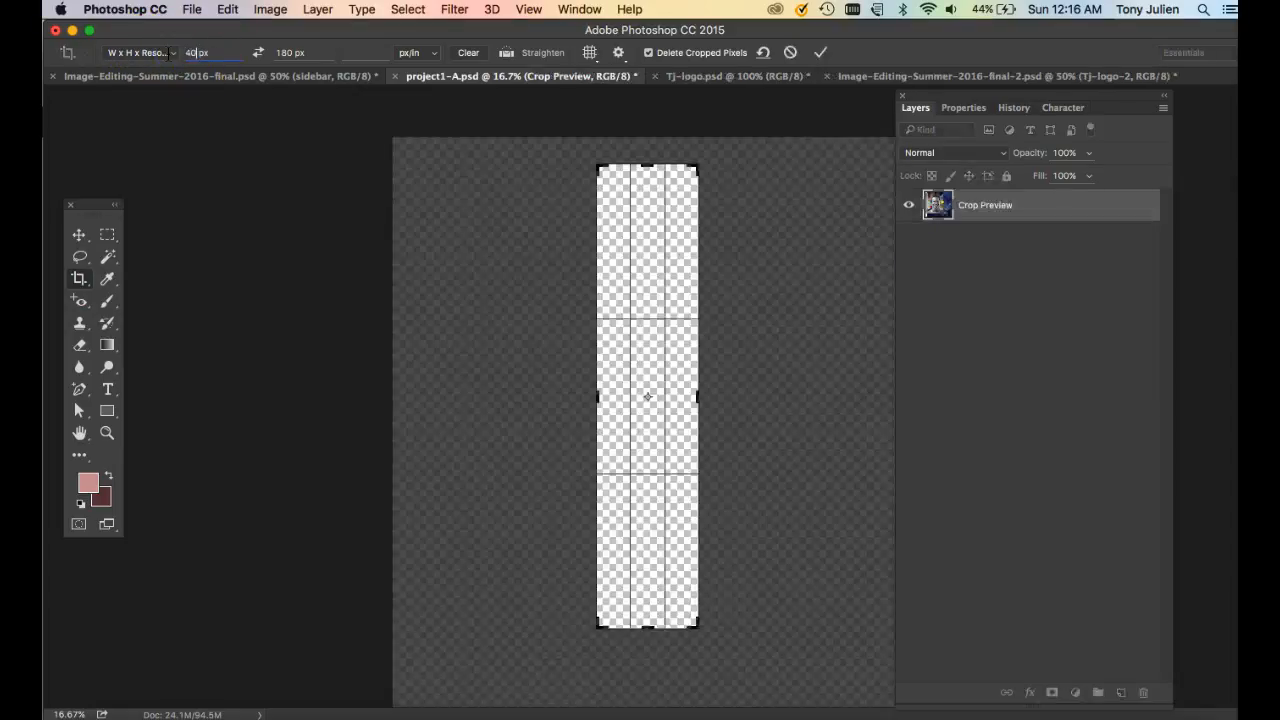
pyautogui.write('960')
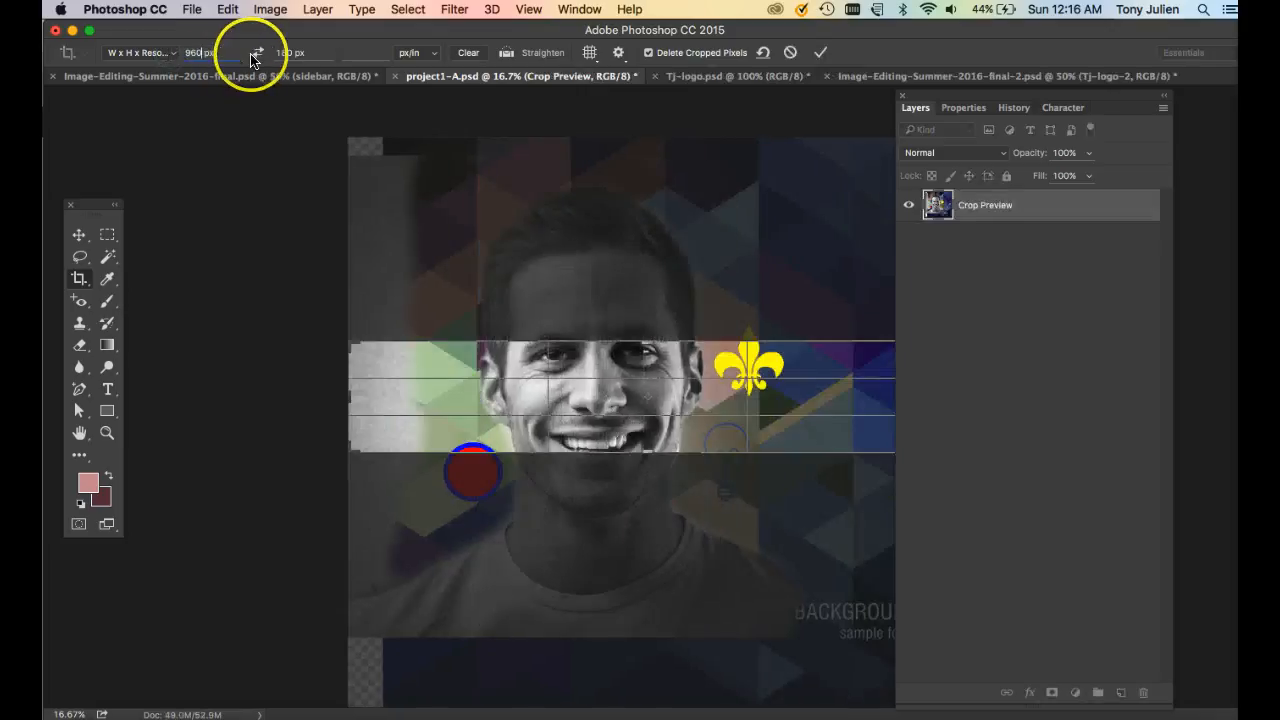
pyautogui.click(279, 55)
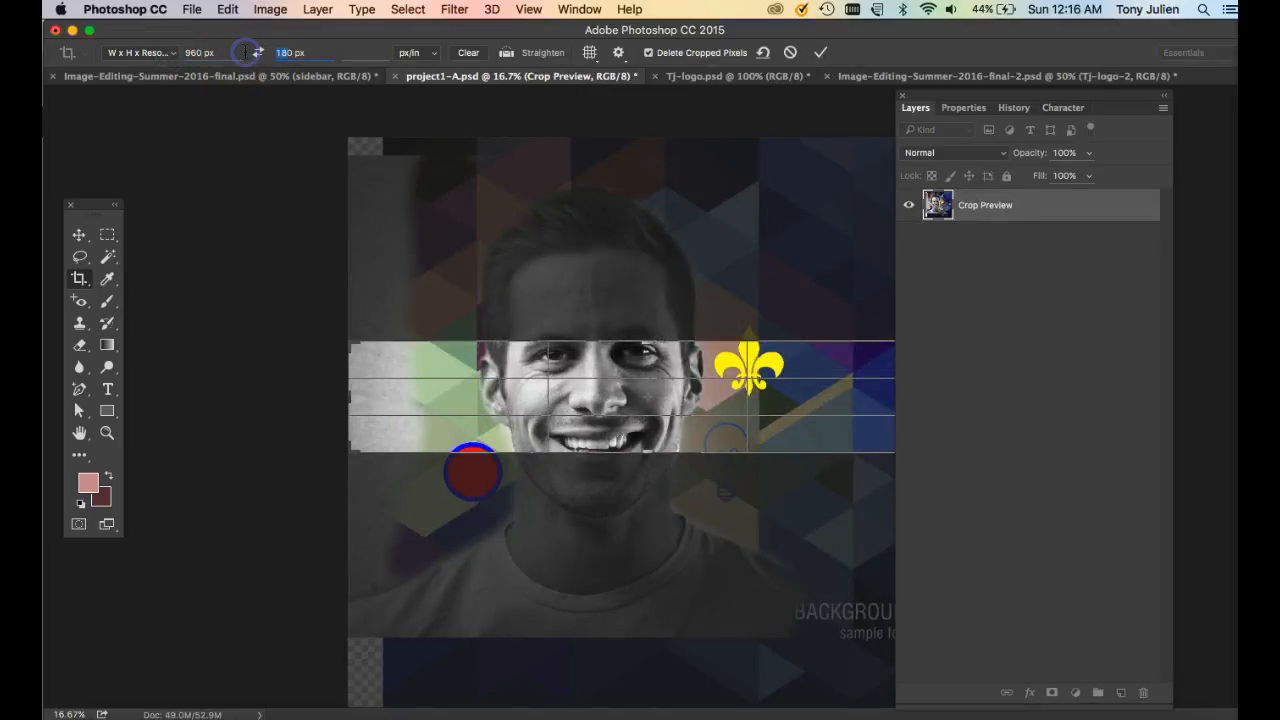
pyautogui.write('400')
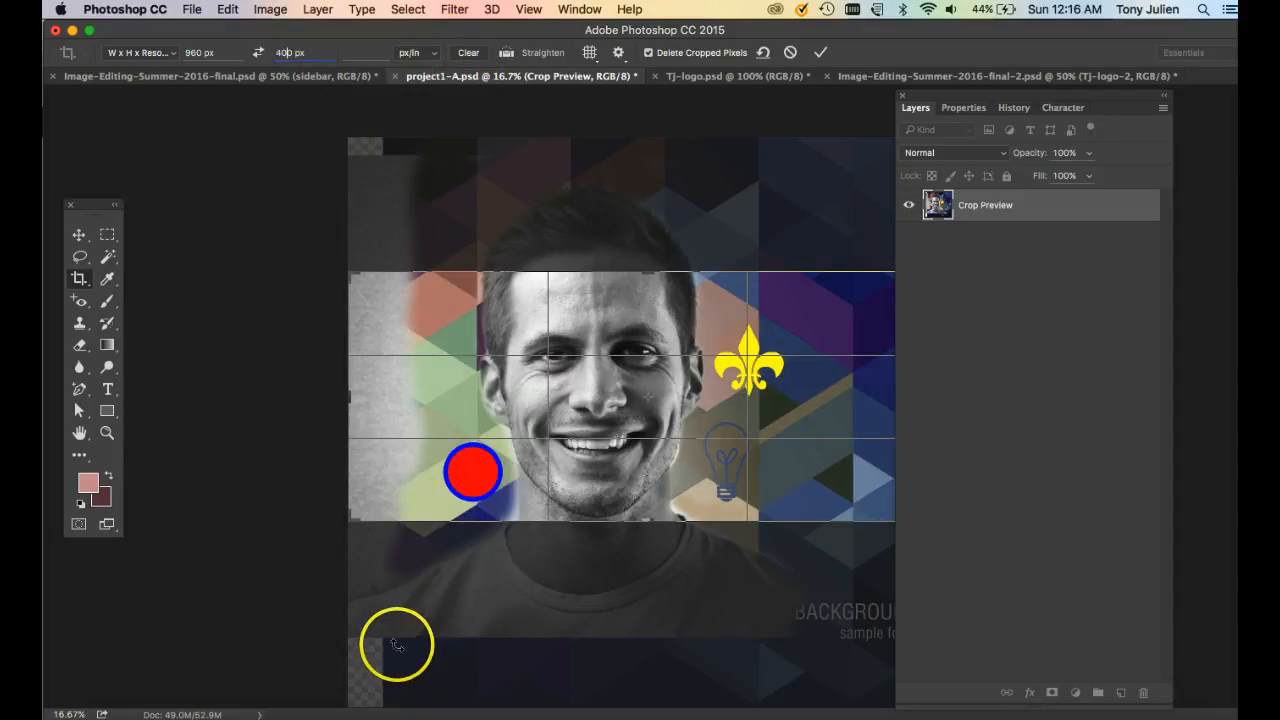
# - Shift the image down inside the crop frame and move the Layers panel clear of the crop area
pyautogui.moveTo(807, 309); pyautogui.dragTo(808, 372)
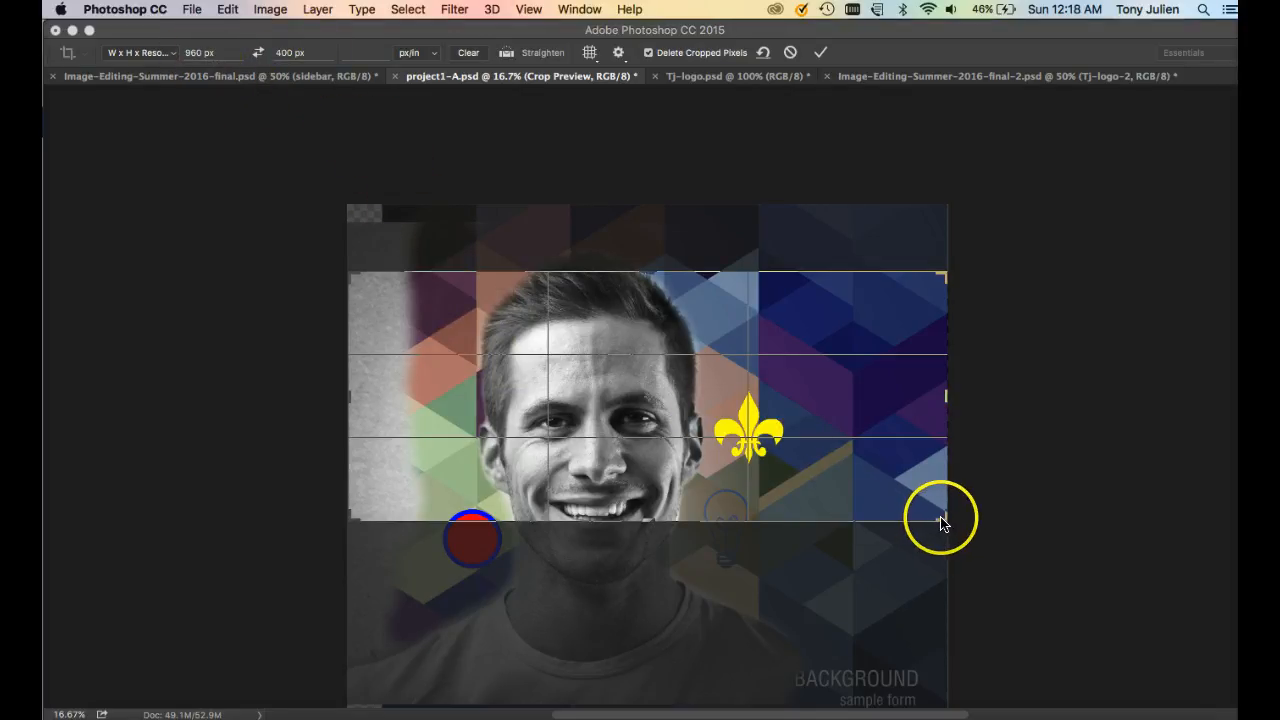
pyautogui.press('Tab')
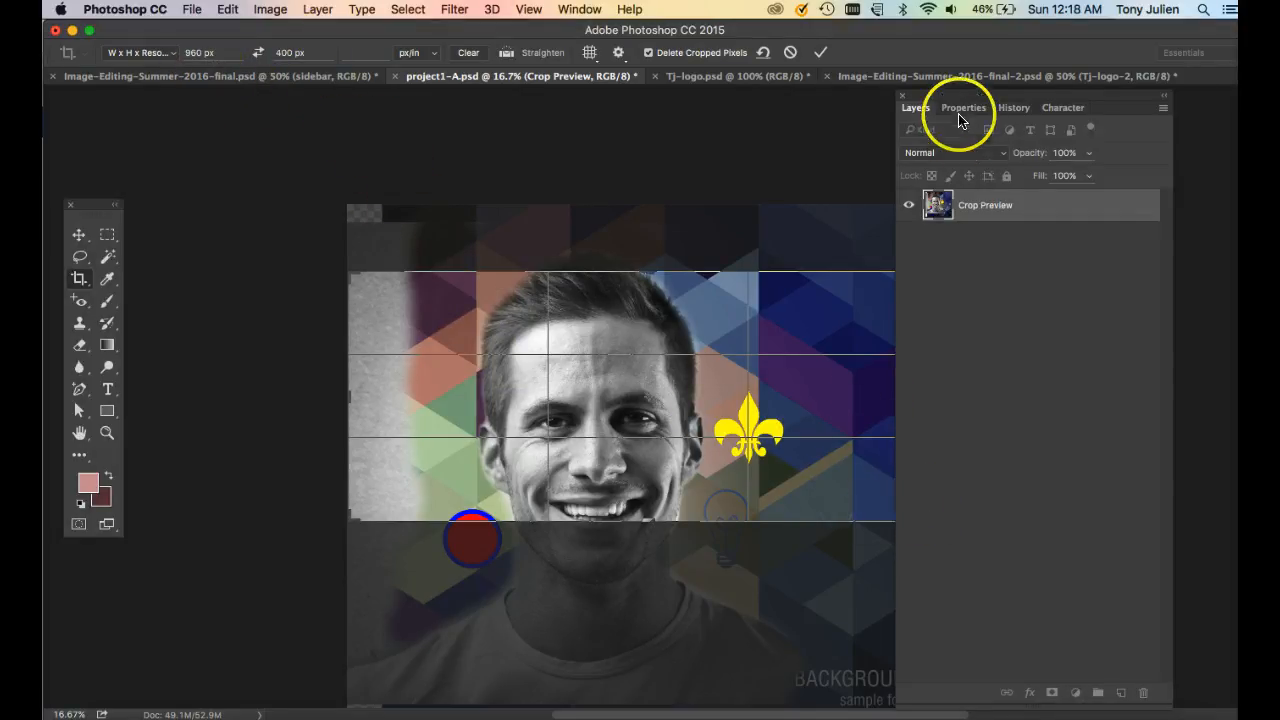
pyautogui.moveTo(948, 95); pyautogui.dragTo(1084, 117)
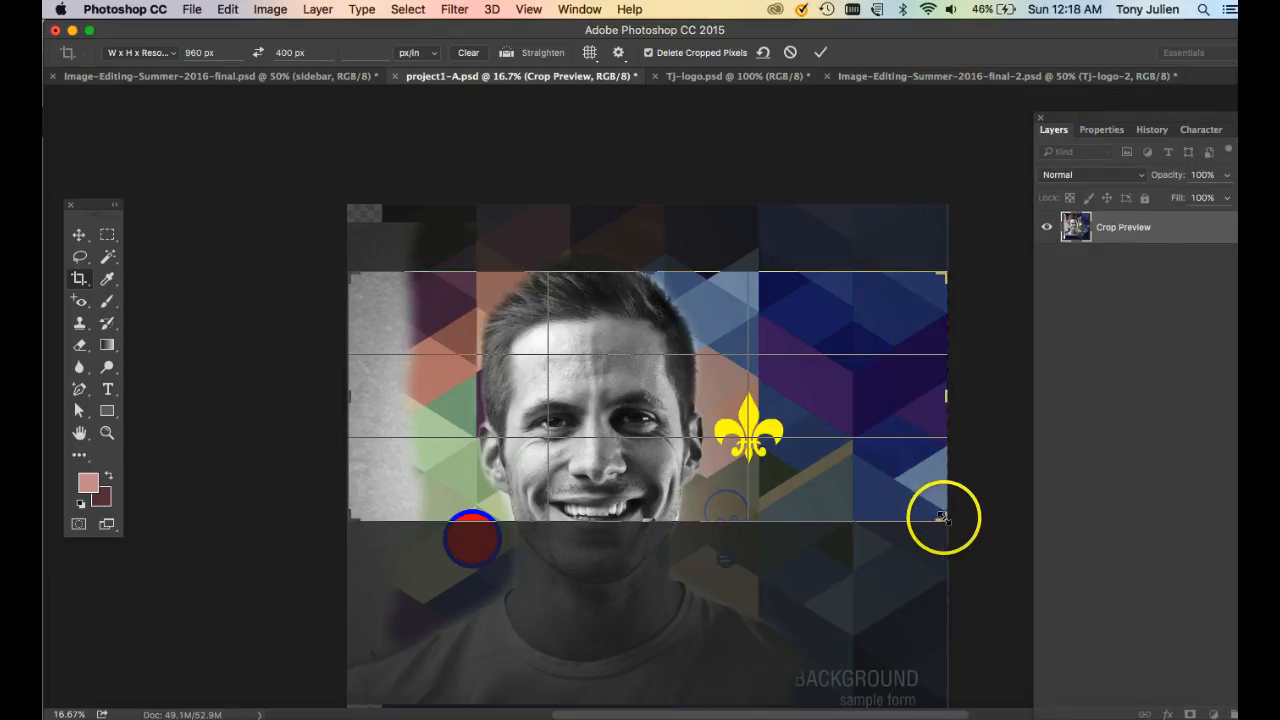
# - Resize the crop frame across the picture's full width, adjust the face's position inside it and apply the 960 x 400 px crop
pyautogui.moveTo(948, 512); pyautogui.dragTo(908, 480)
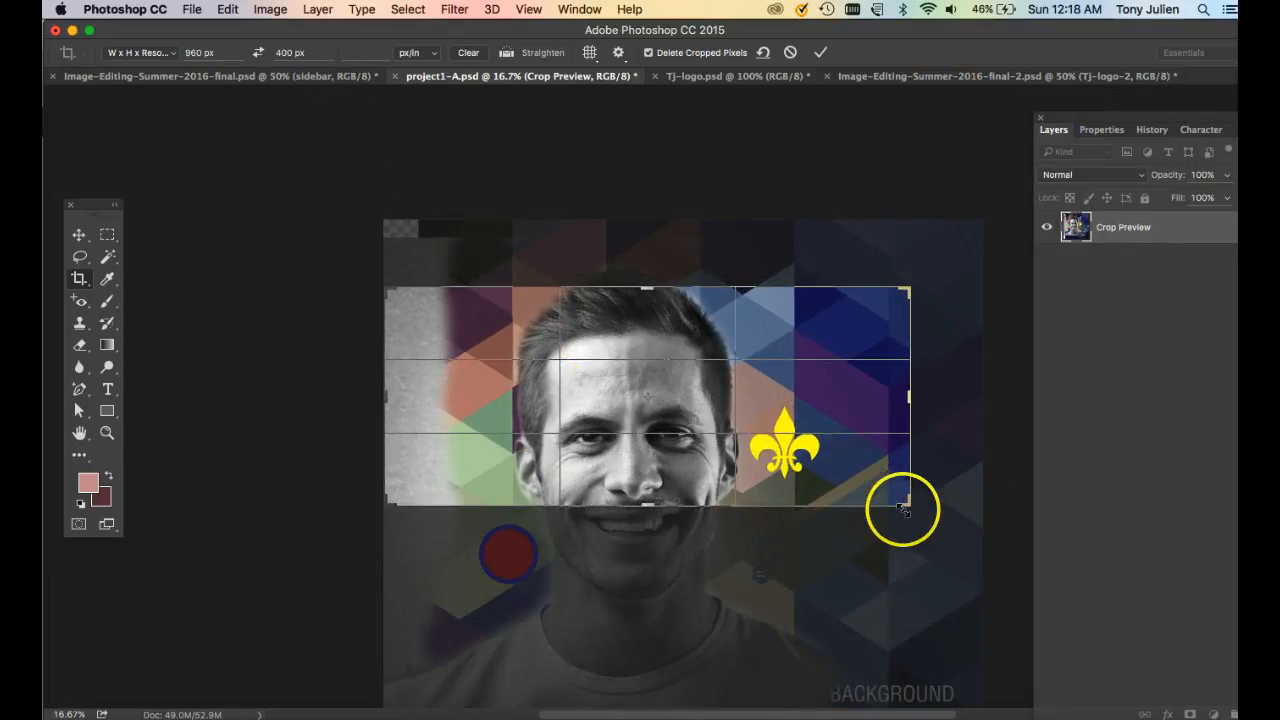
pyautogui.moveTo(903, 505); pyautogui.dragTo(942, 516)
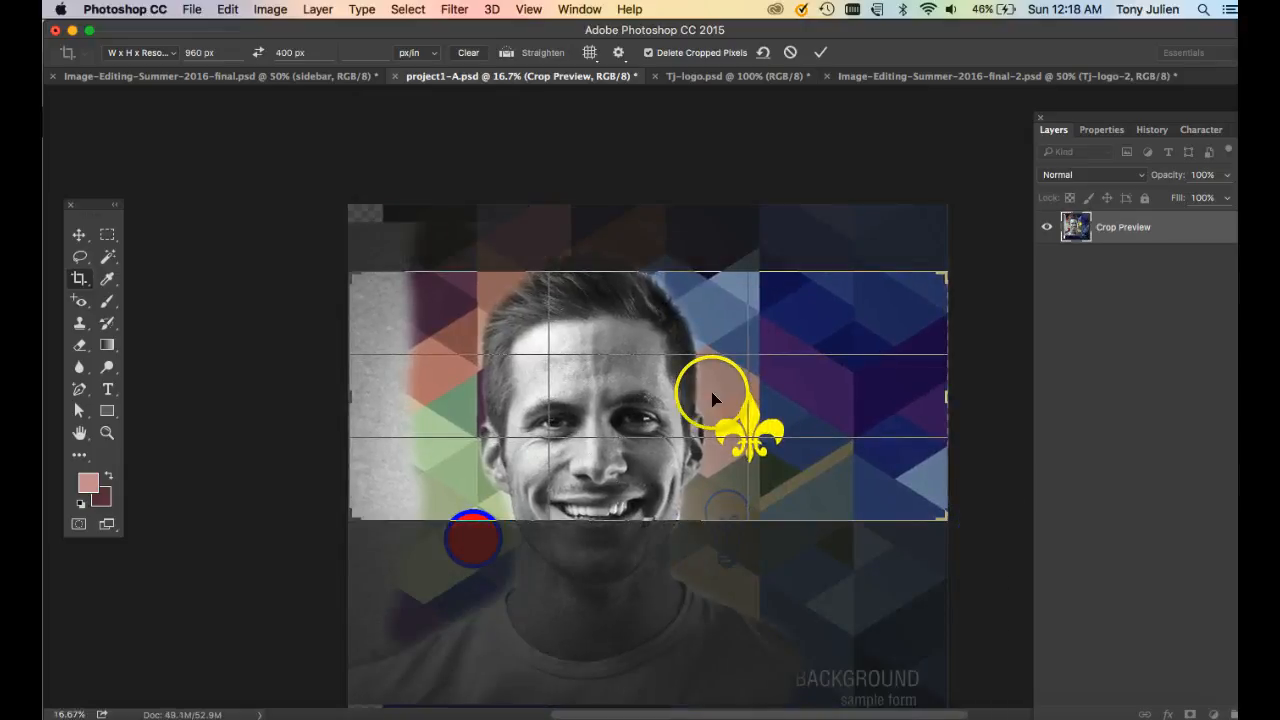
pyautogui.moveTo(712, 399)
pyautogui.mouseDown()
pyautogui.moveTo(709, 430)
pyautogui.moveTo(715, 412)
pyautogui.mouseUp()
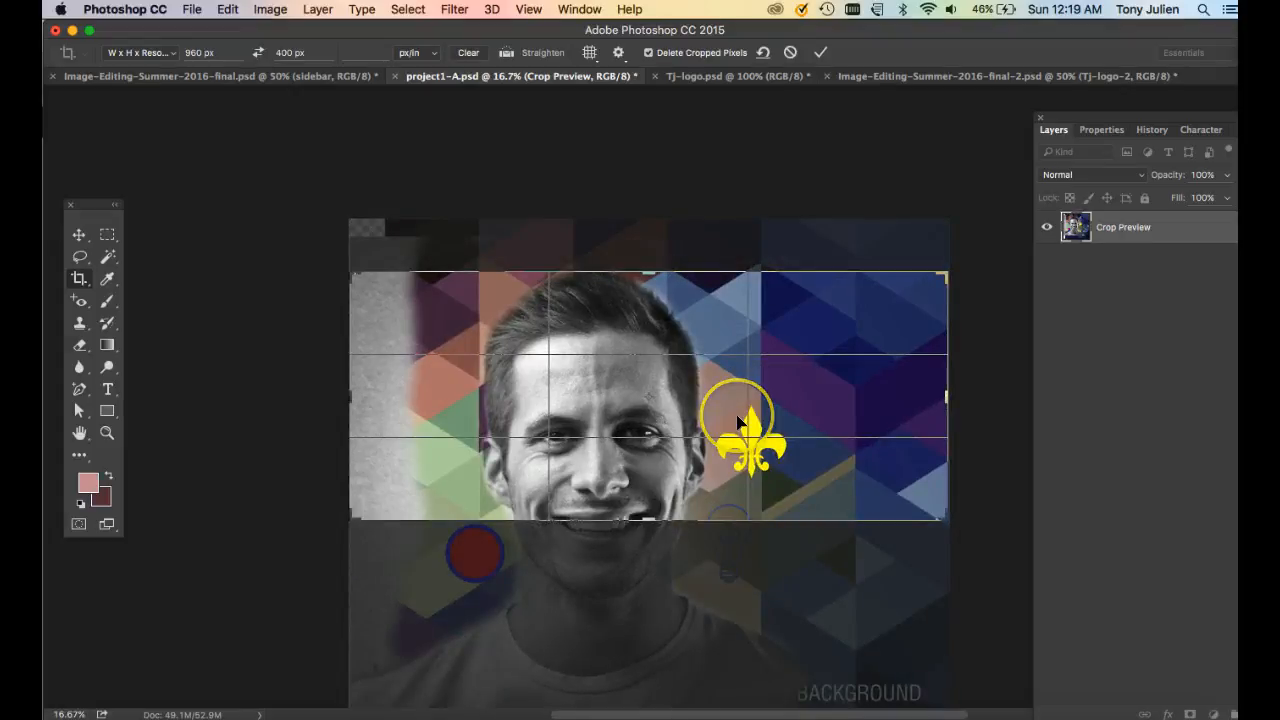
pyautogui.press('Left')
pyautogui.press('Left')
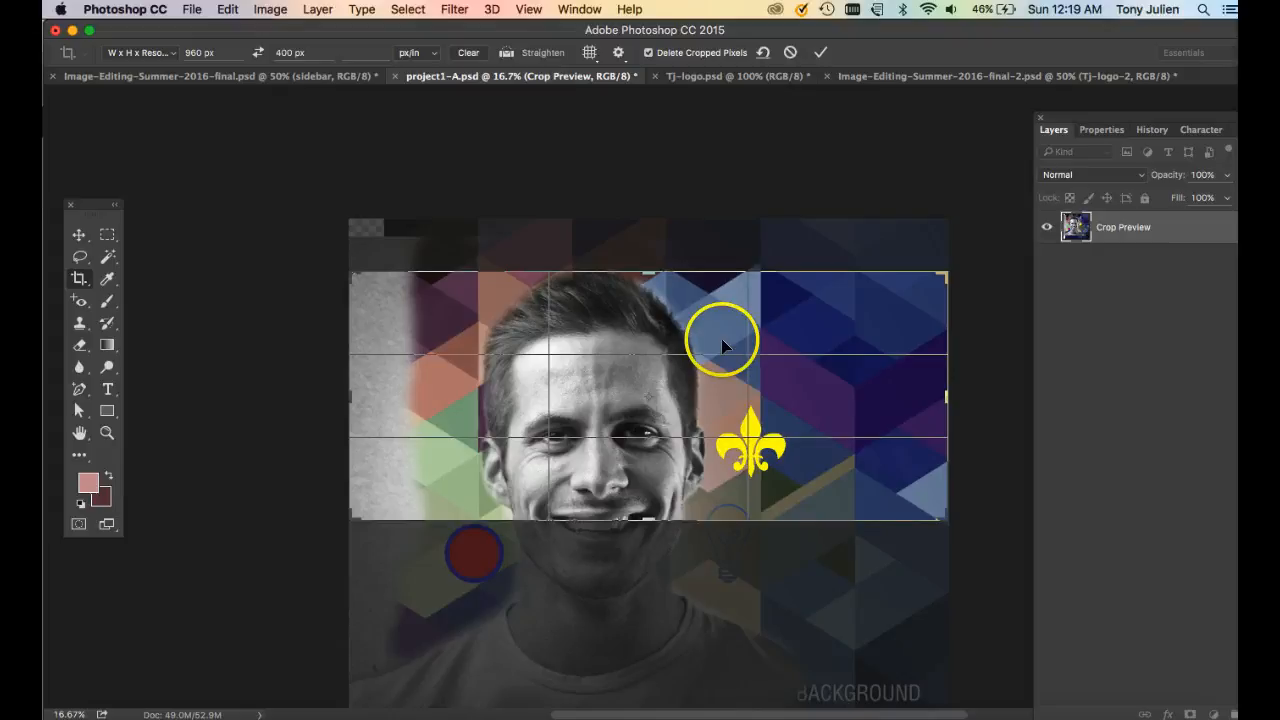
pyautogui.moveTo(790, 415); pyautogui.dragTo(788, 383)
pyautogui.click(824, 55)
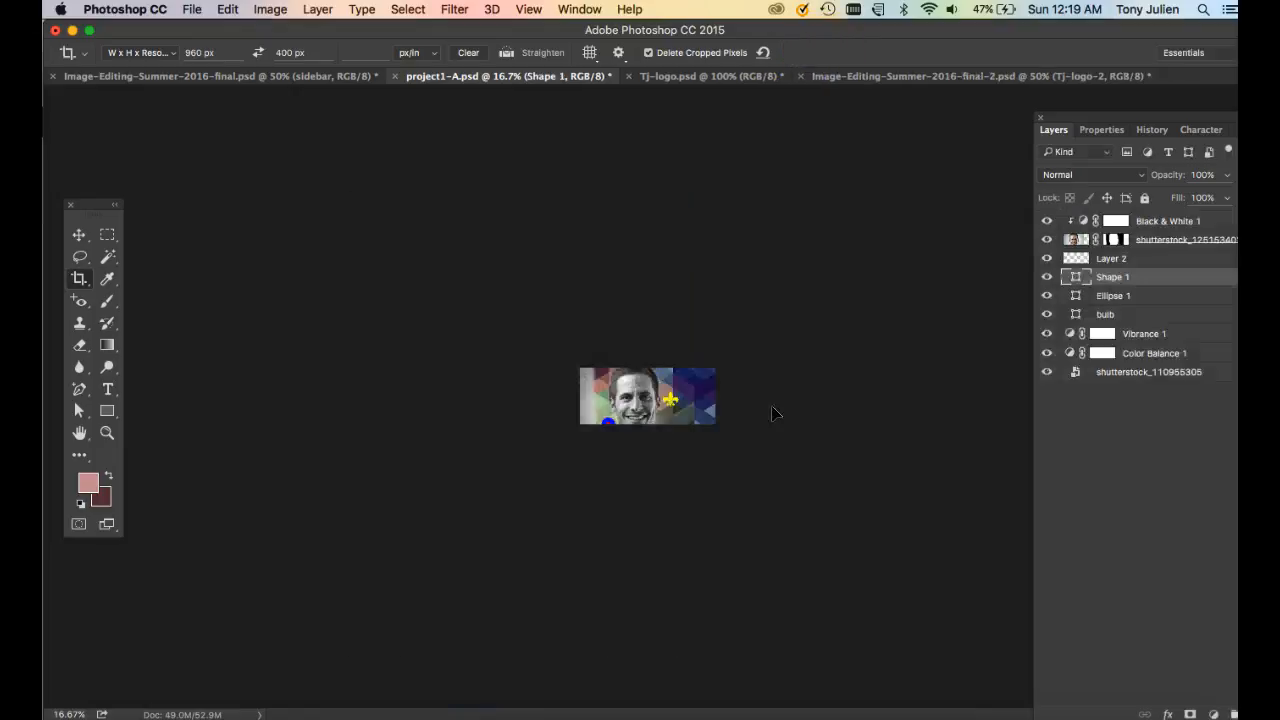
# - Check the cropped picture's pixel dimensions and resolution in Image Size without changing anything
pyautogui.press('super+equal')
pyautogui.press('super+equal')
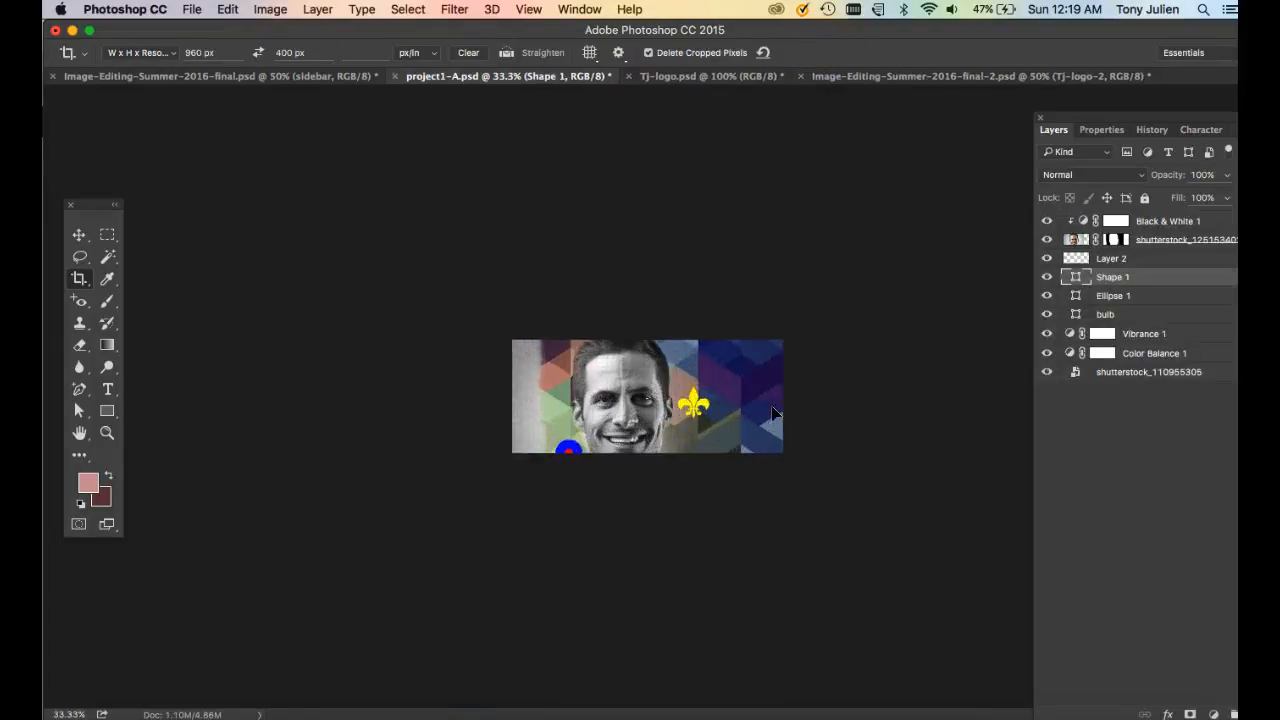
pyautogui.click(270, 9)
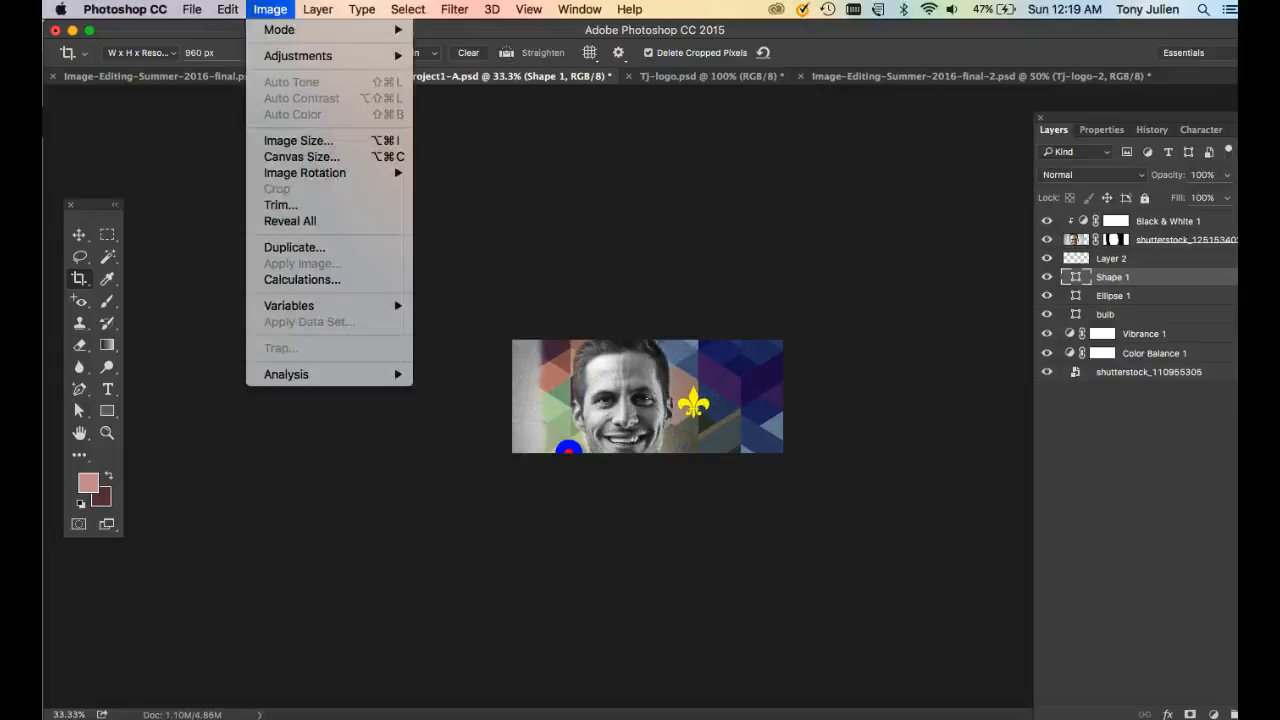
pyautogui.click(292, 141)
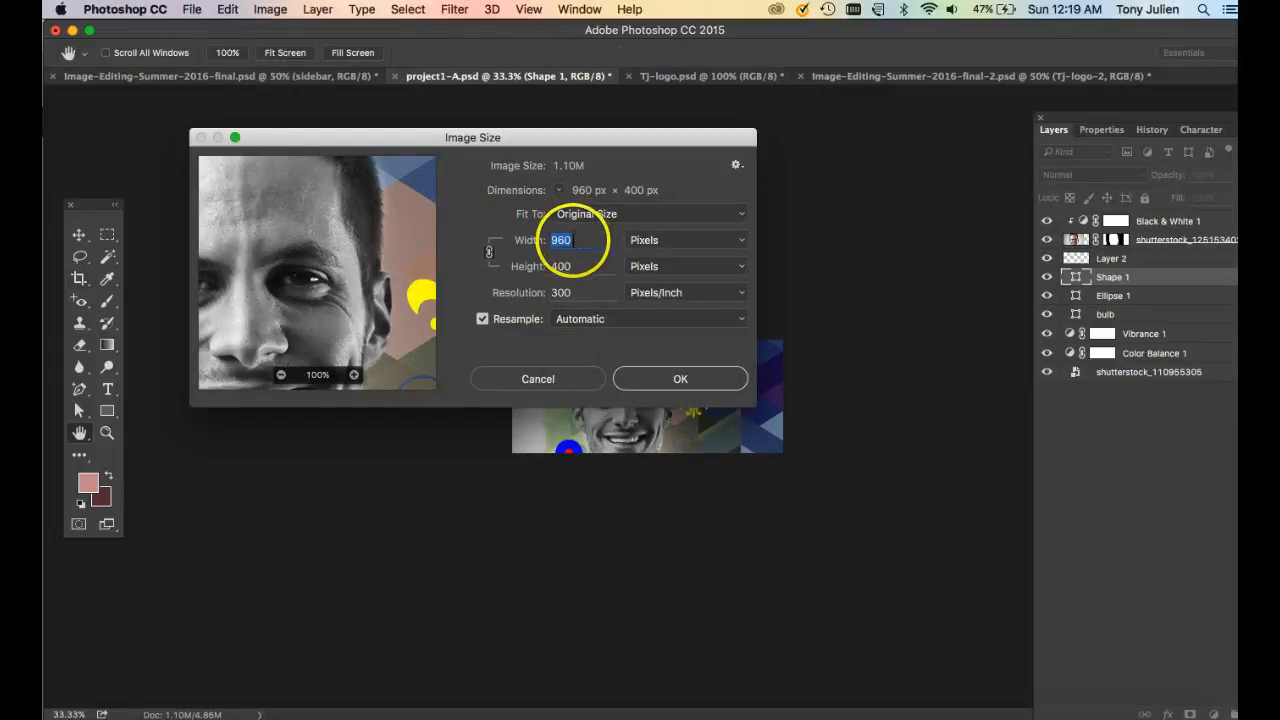
pyautogui.click(540, 379)
pyautogui.press('c')
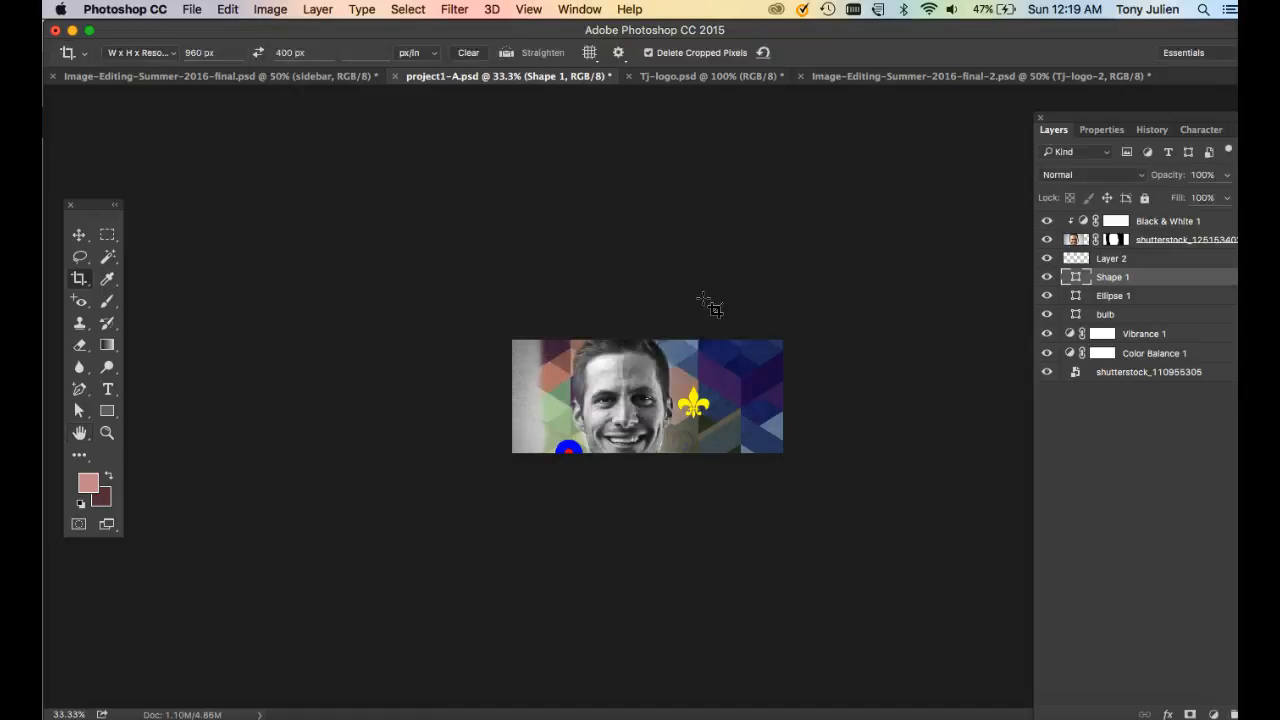
# - Revert project1-A.psd to its opening history snapshot and set the crop resolution to 72 px/in
pyautogui.click(1153, 131)
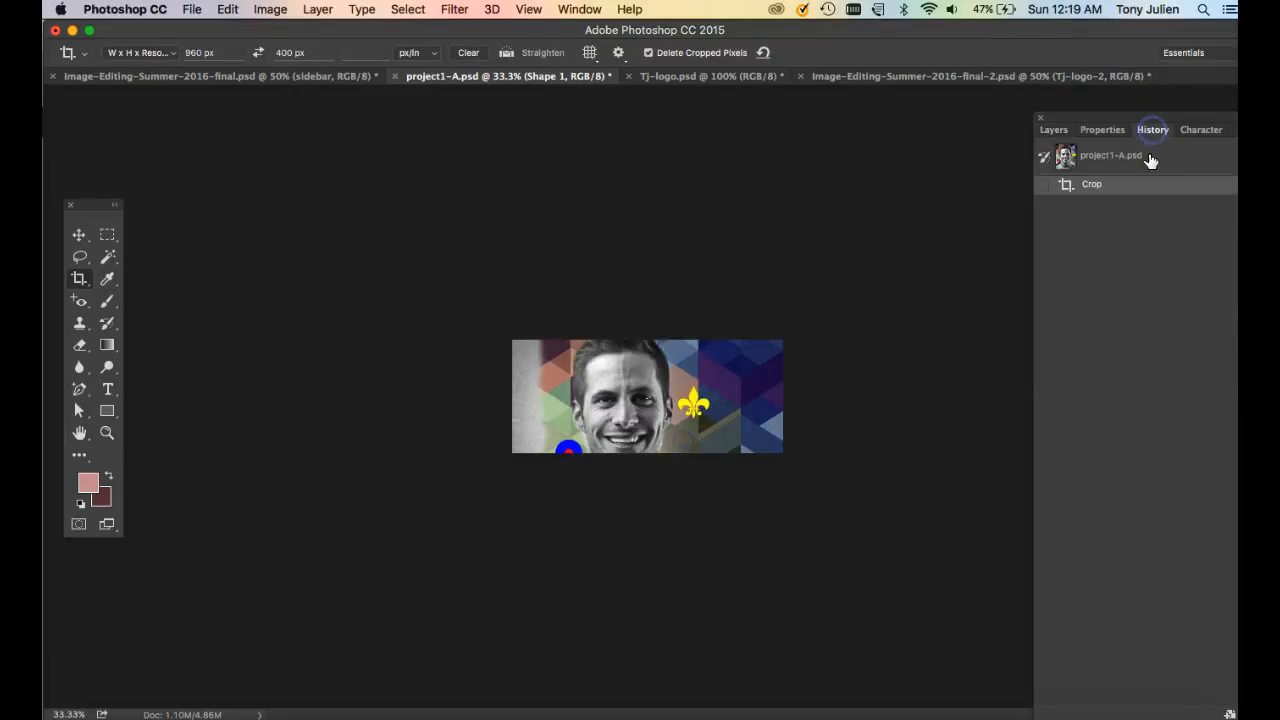
pyautogui.click(1110, 157)
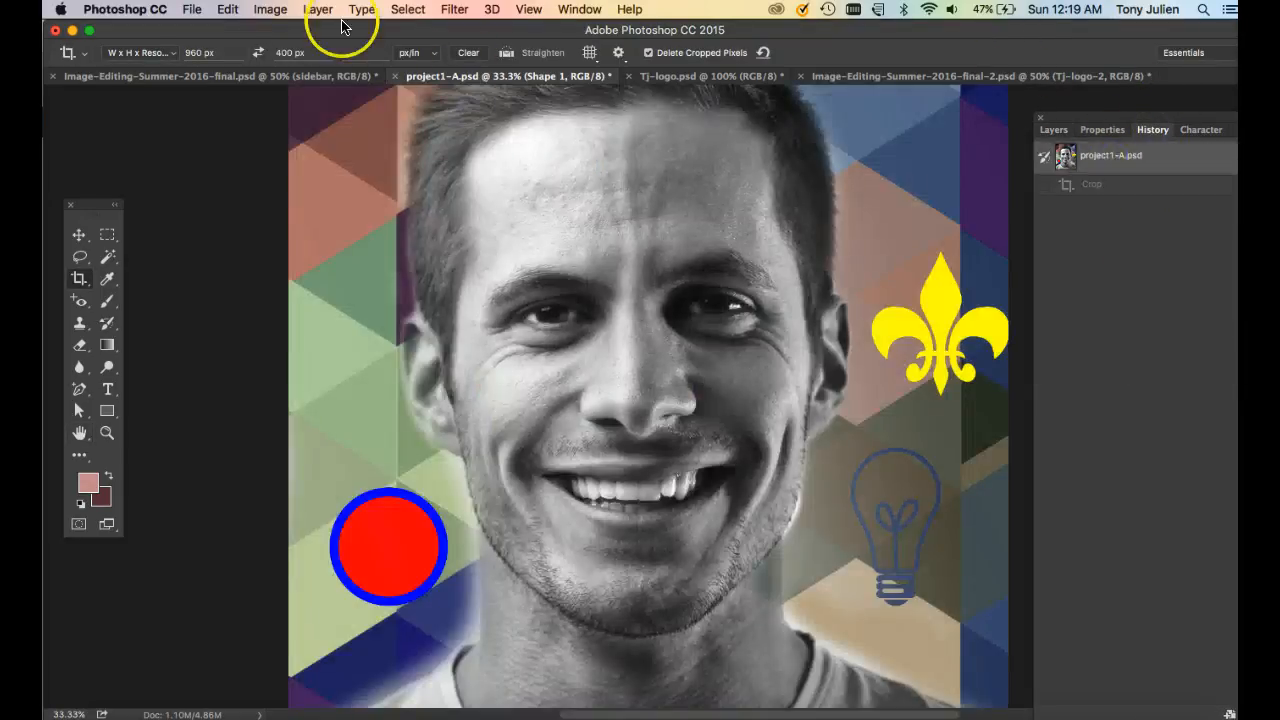
pyautogui.click(370, 90)
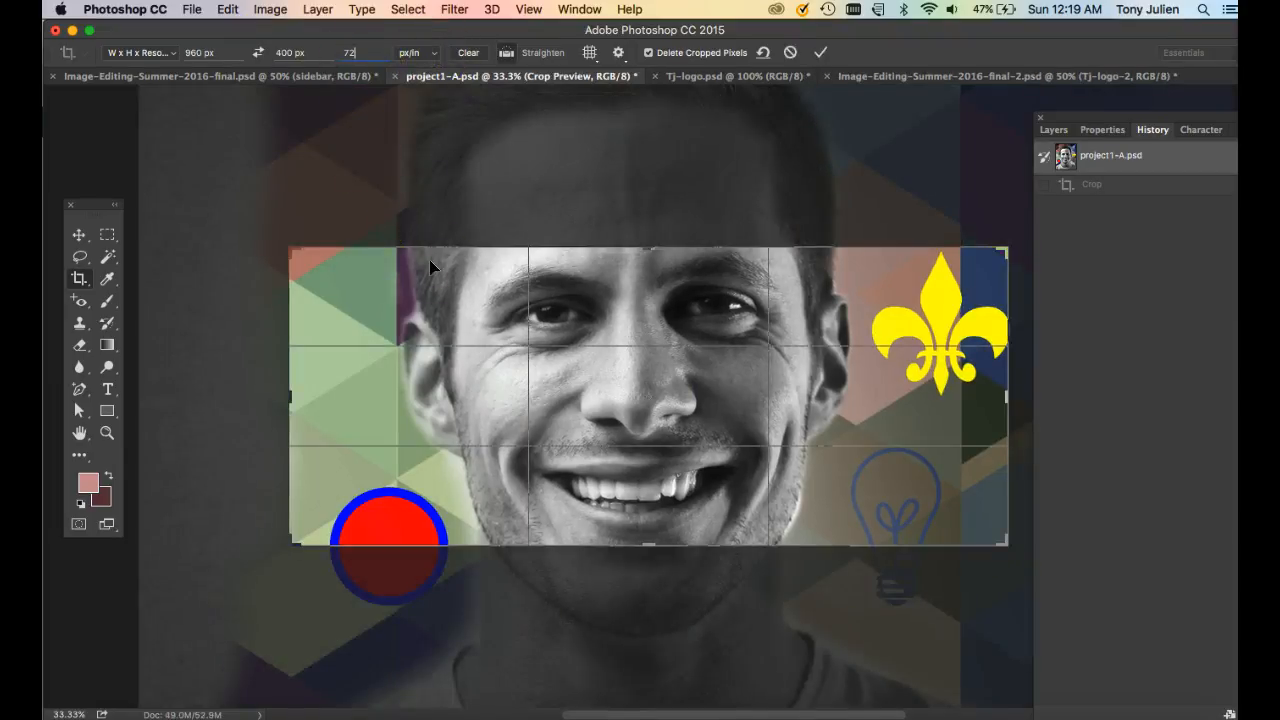
# - Extend the crop frame across the picture's full width, position the face and red circle inside it, and apply the 960 x 400 px crop
pyautogui.press('super+minus')
pyautogui.press('super+minus')
pyautogui.moveTo(487, 328); pyautogui.dragTo(436, 302)
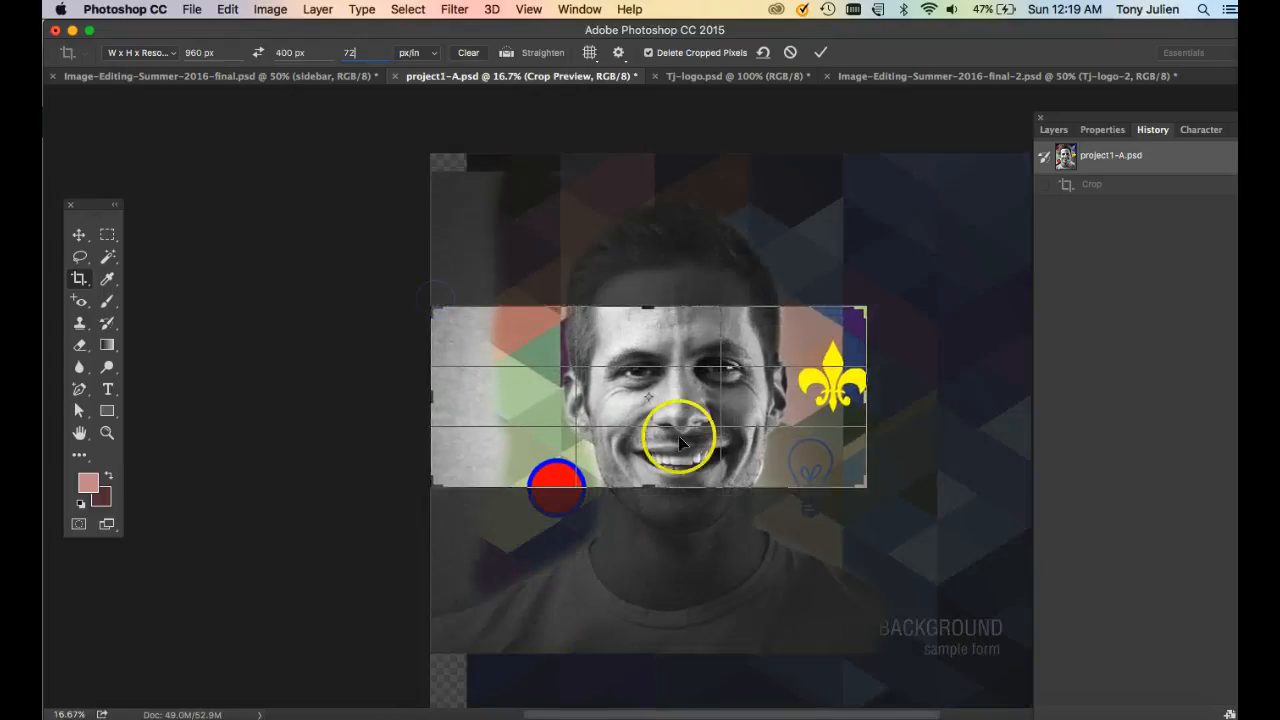
pyautogui.moveTo(862, 483); pyautogui.dragTo(949, 505)
pyautogui.moveTo(838, 503); pyautogui.dragTo(838, 537)
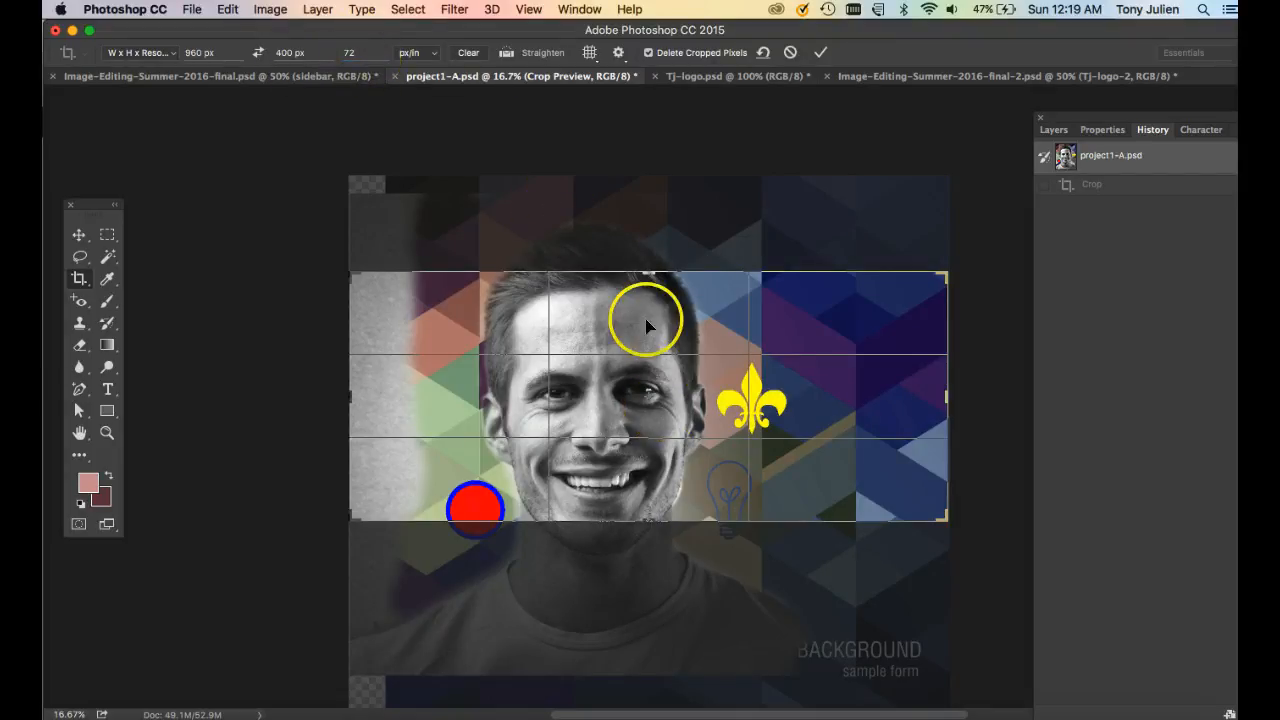
pyautogui.click(820, 52)
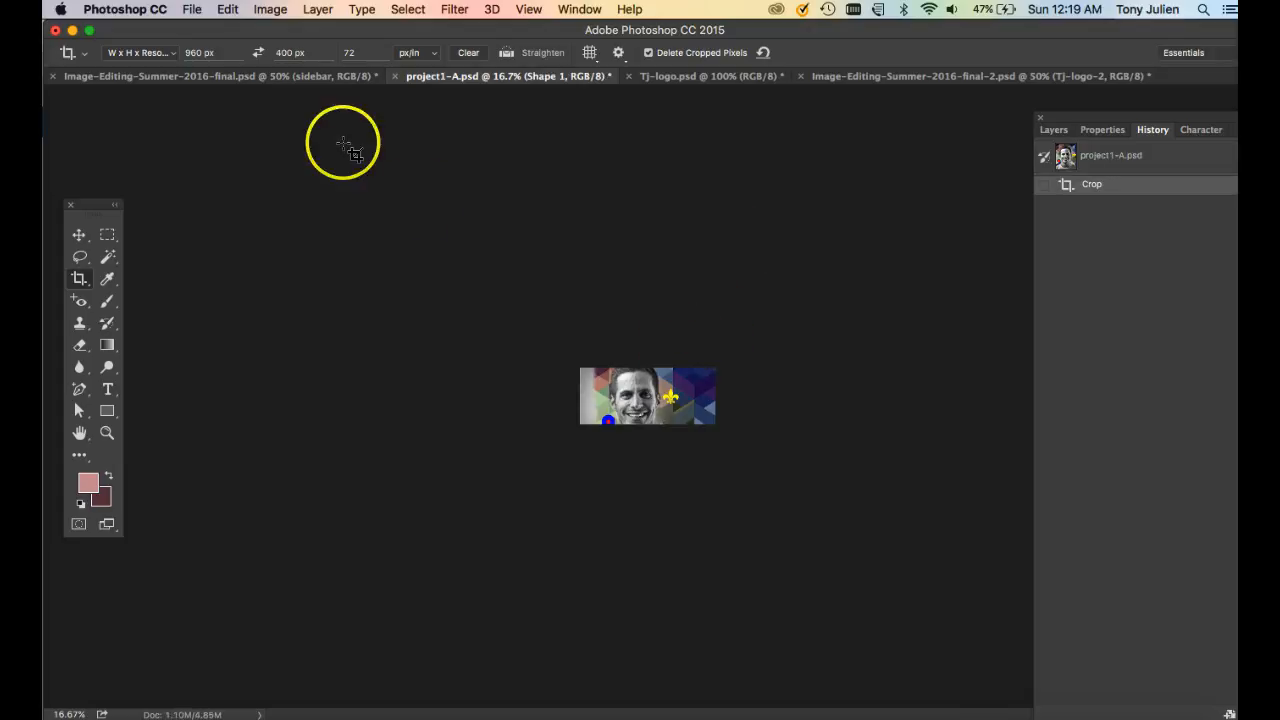
# - Verify the width, height and resolution of the newly cropped hero image in Image Size and accept the dialog
pyautogui.click(270, 9)
pyautogui.click(284, 142)
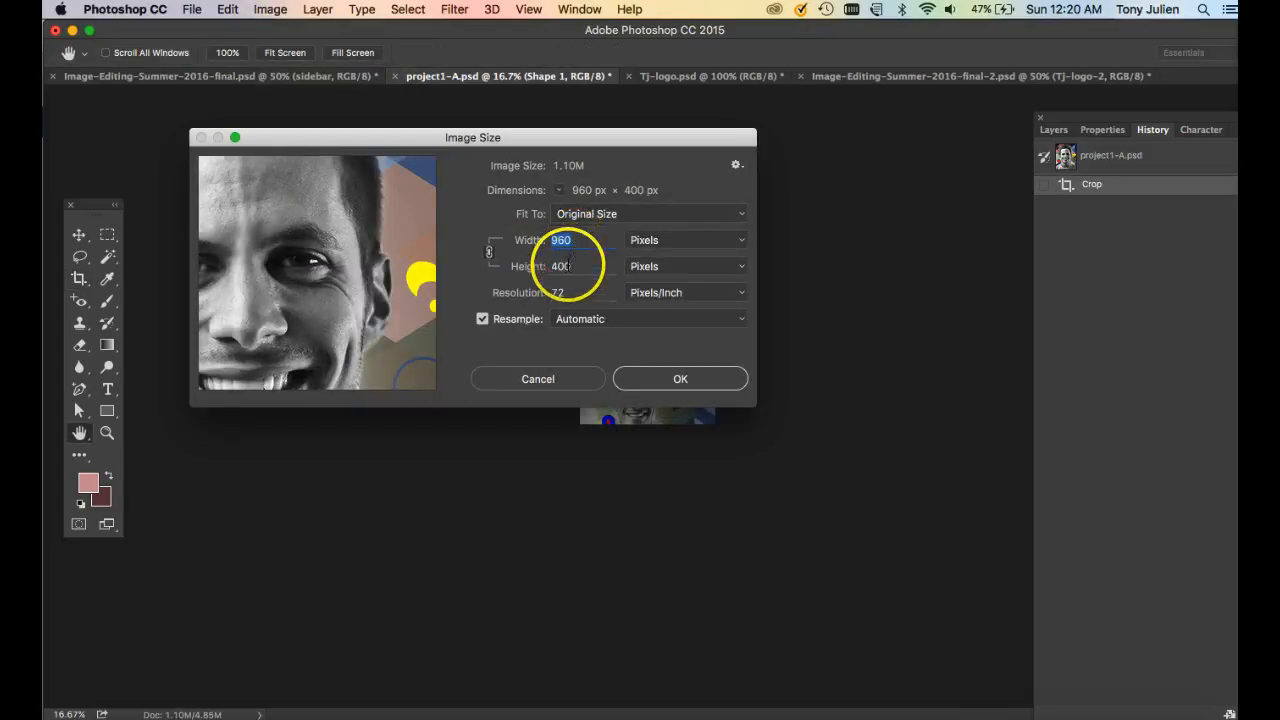
pyautogui.click(646, 379)
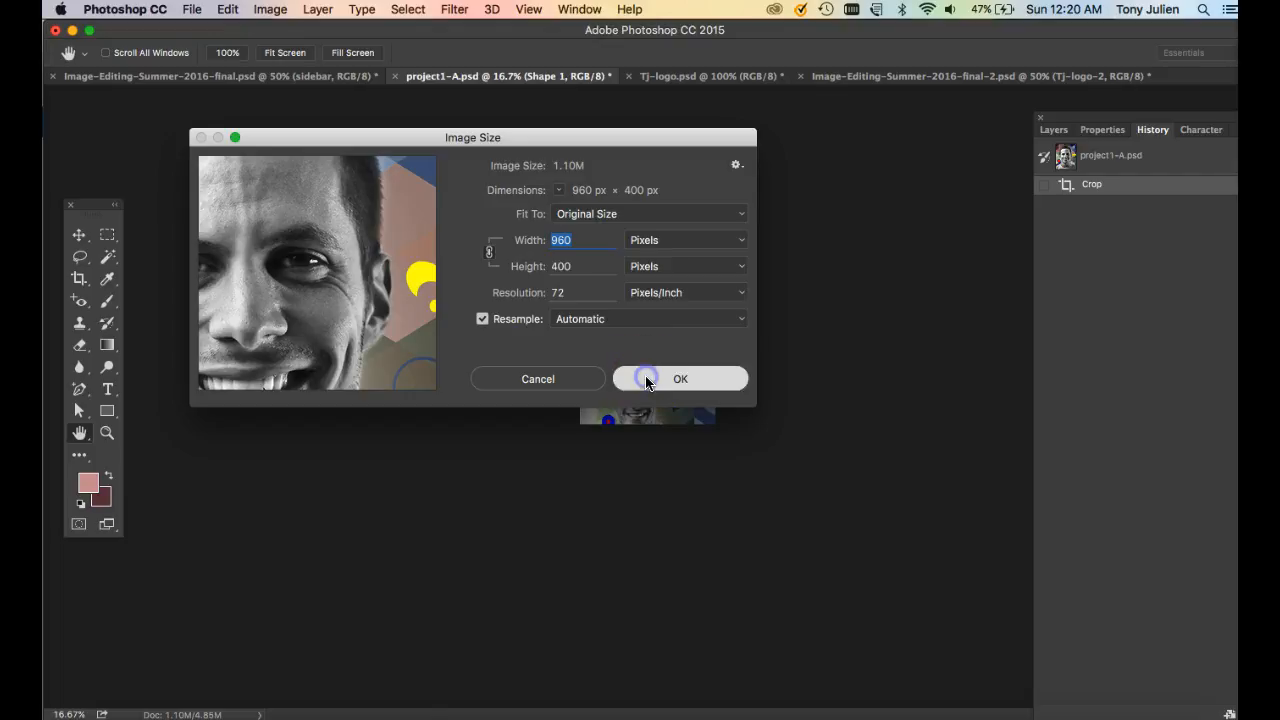
# - Export the cropped project1-A.psd hero image as a 960 x 400 px PNG named project1-A-2.png into the Images folder
pyautogui.click(745, 76)
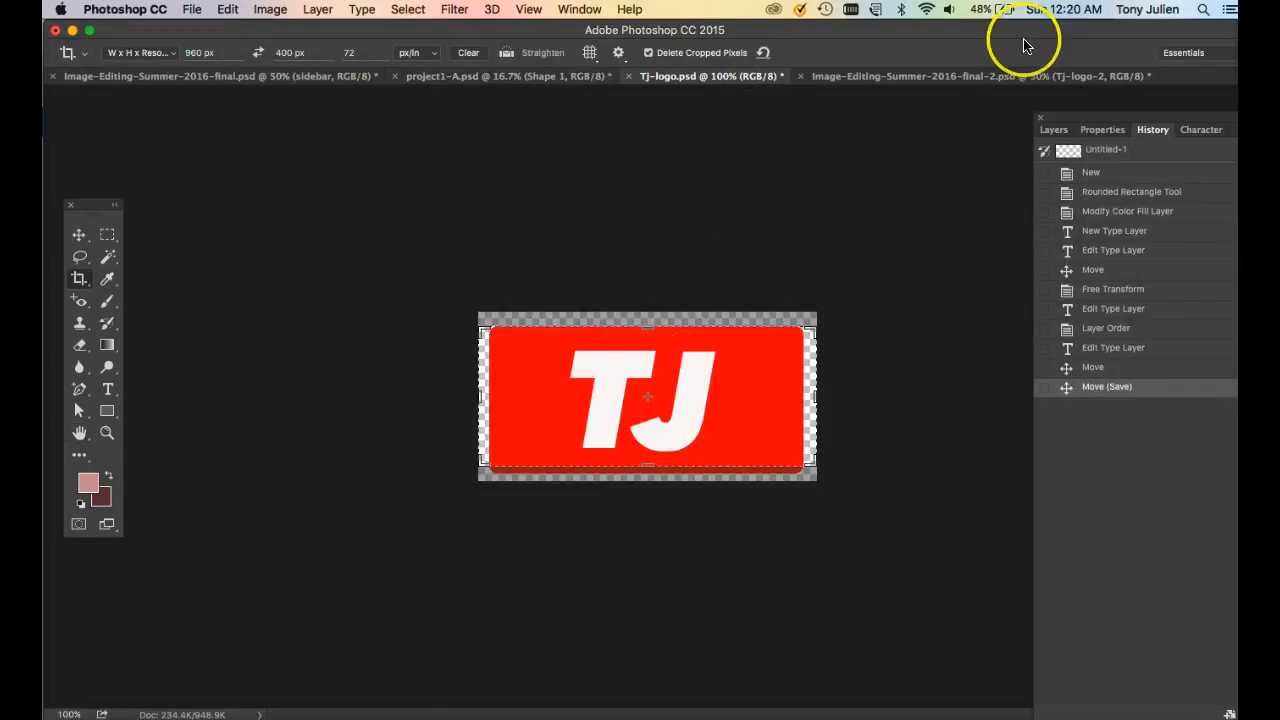
pyautogui.click(505, 76)
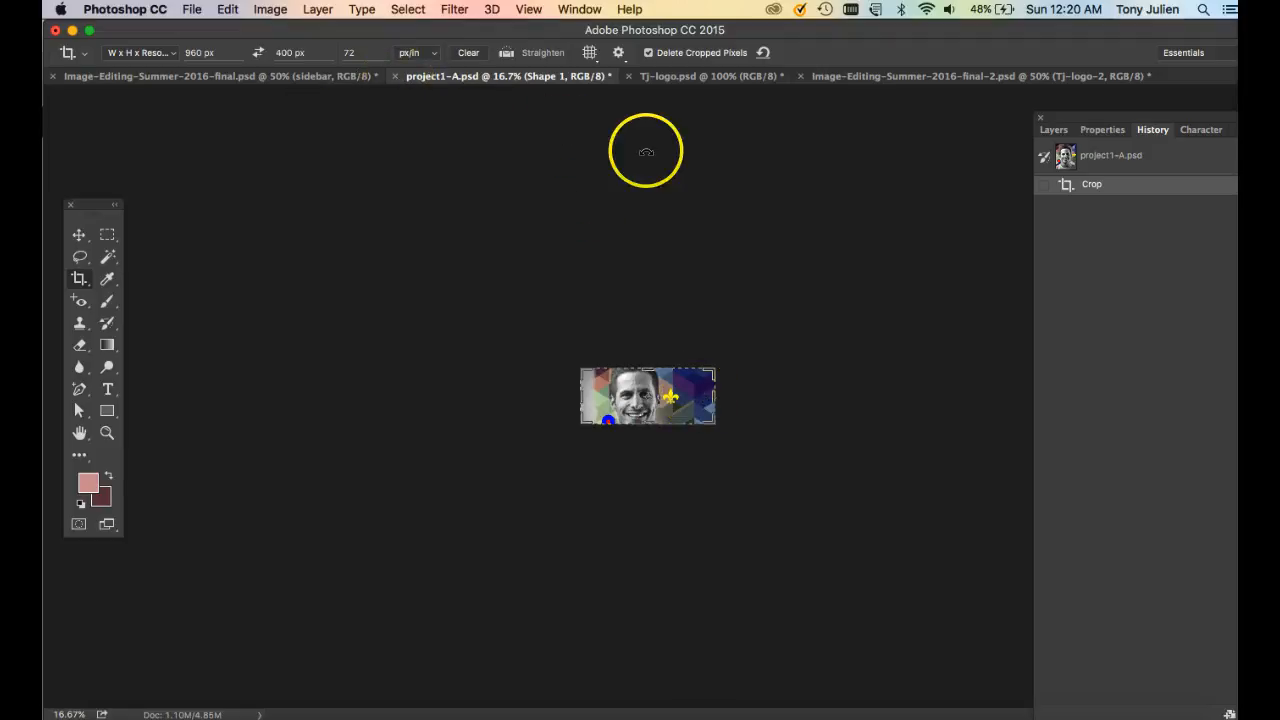
pyautogui.click(195, 10)
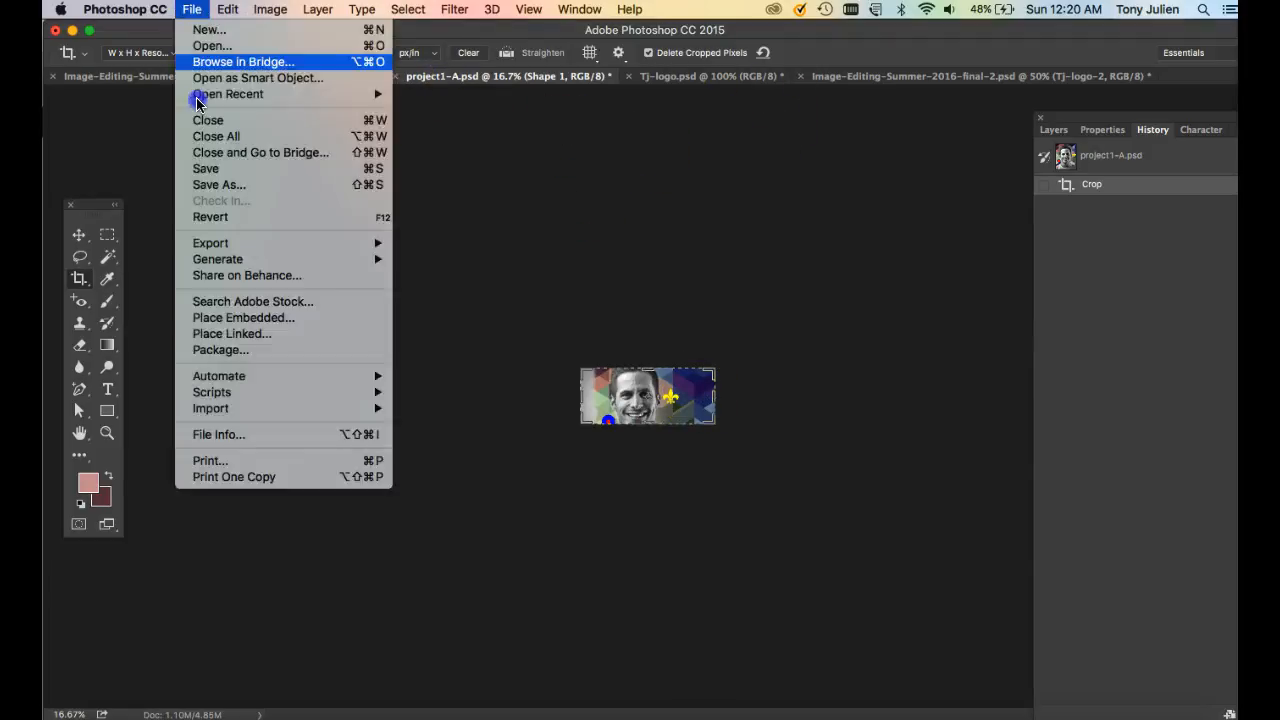
pyautogui.moveTo(228, 244)
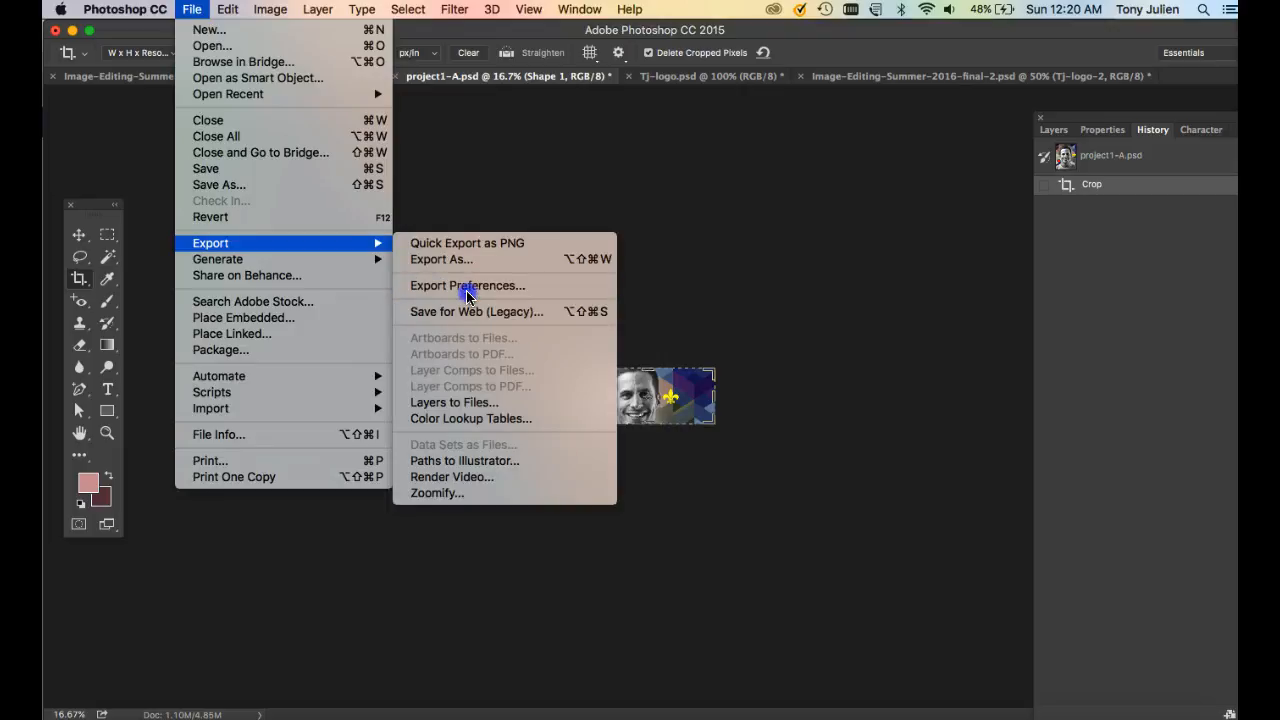
pyautogui.click(466, 260)
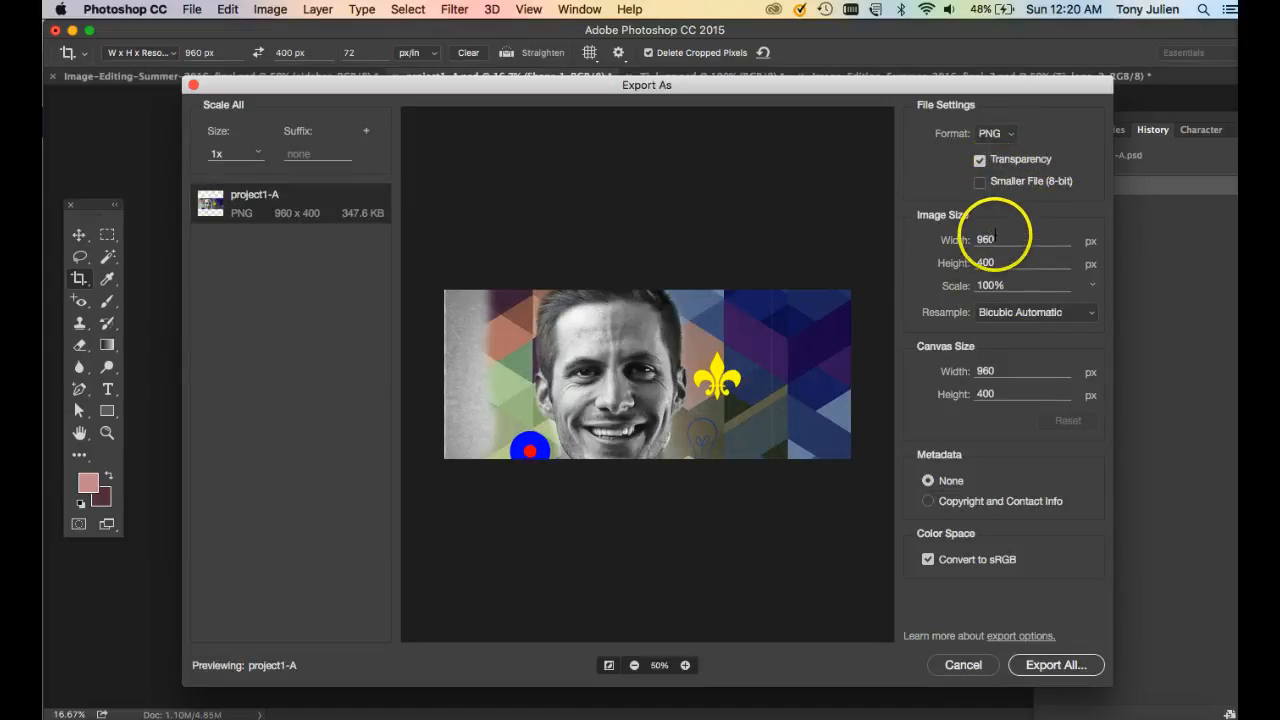
pyautogui.click(1033, 666)
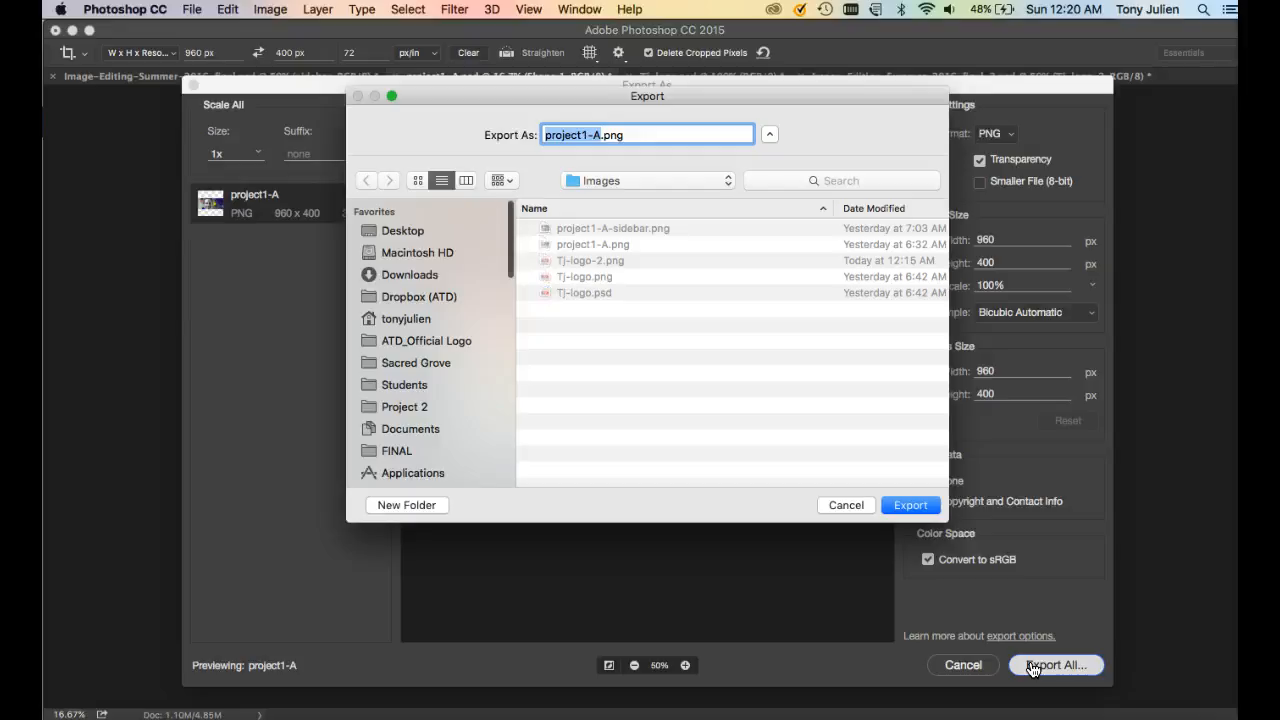
pyautogui.click(600, 137)
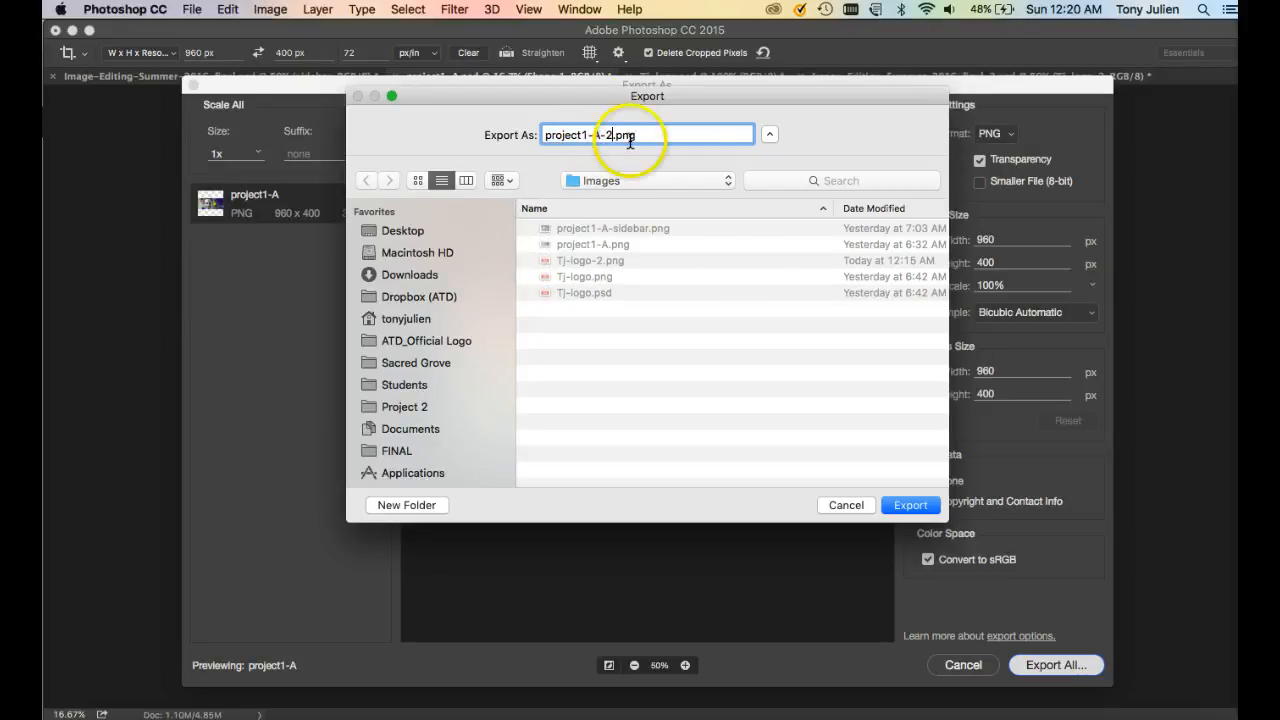
pyautogui.click(908, 507)
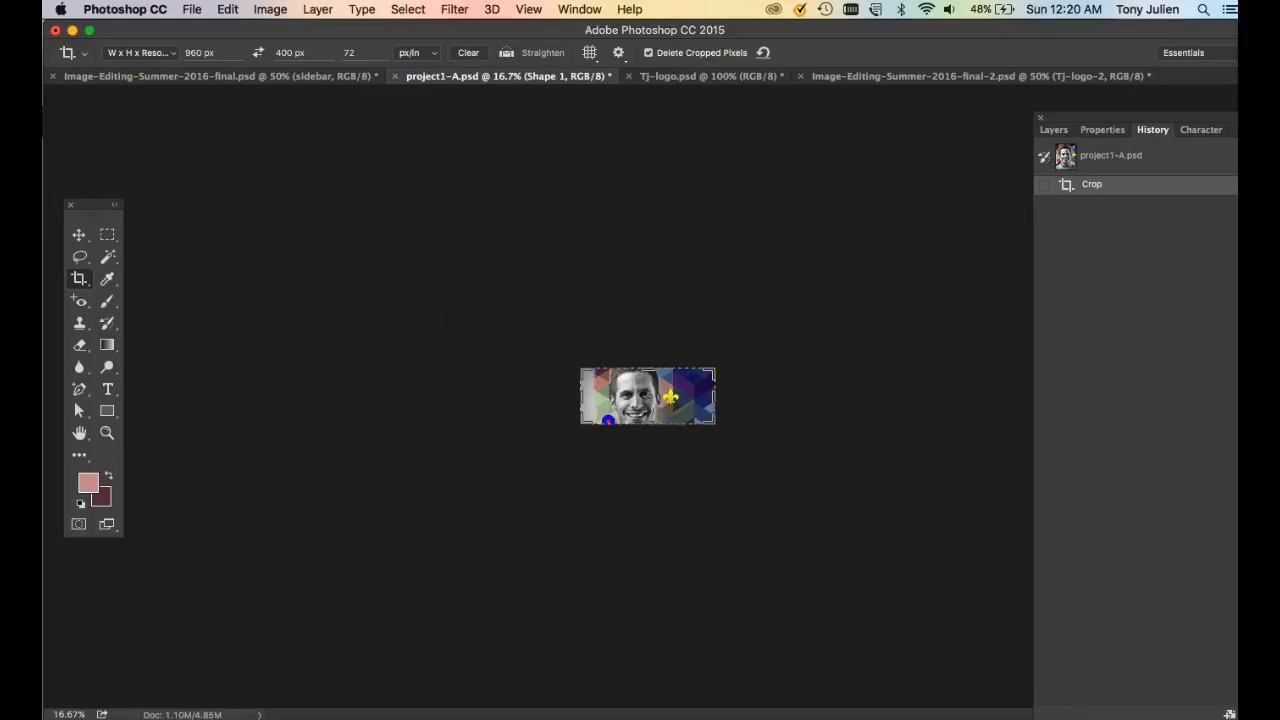
# - Place project1-A-2.png as an embedded object in Image-Editing-Summer-2016-final-2.psd
pyautogui.click(198, 78)
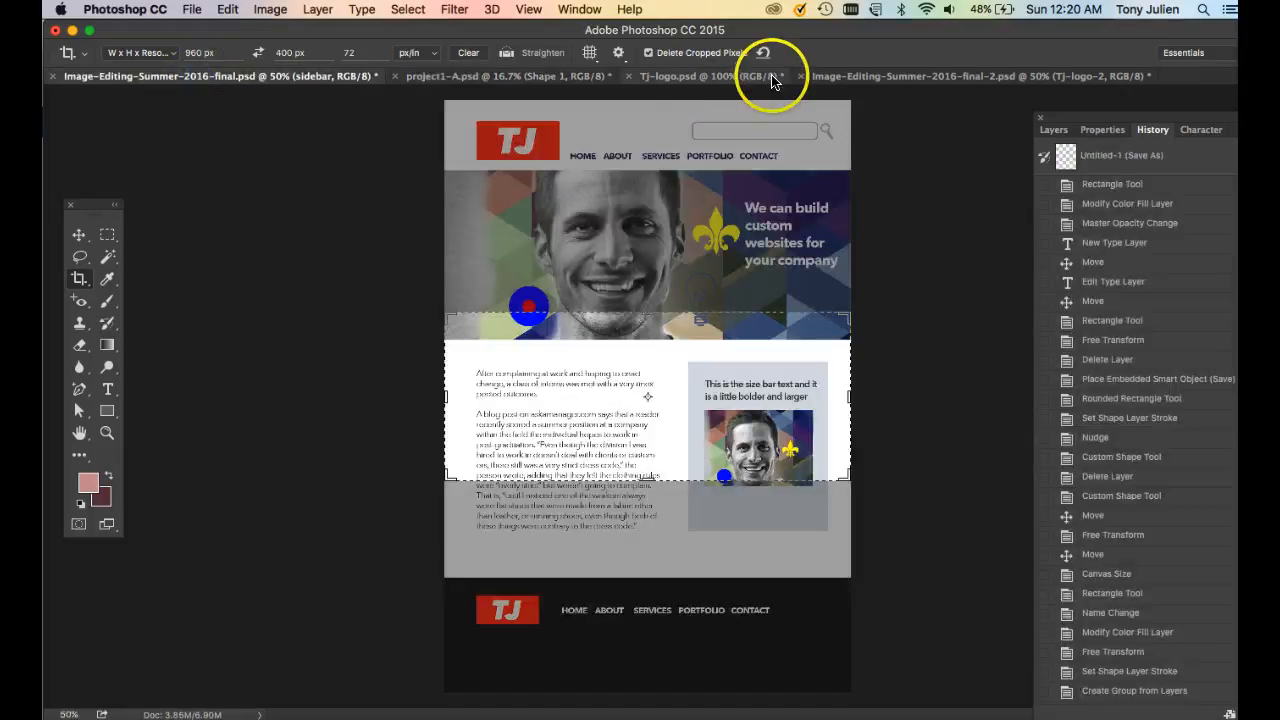
pyautogui.click(905, 76)
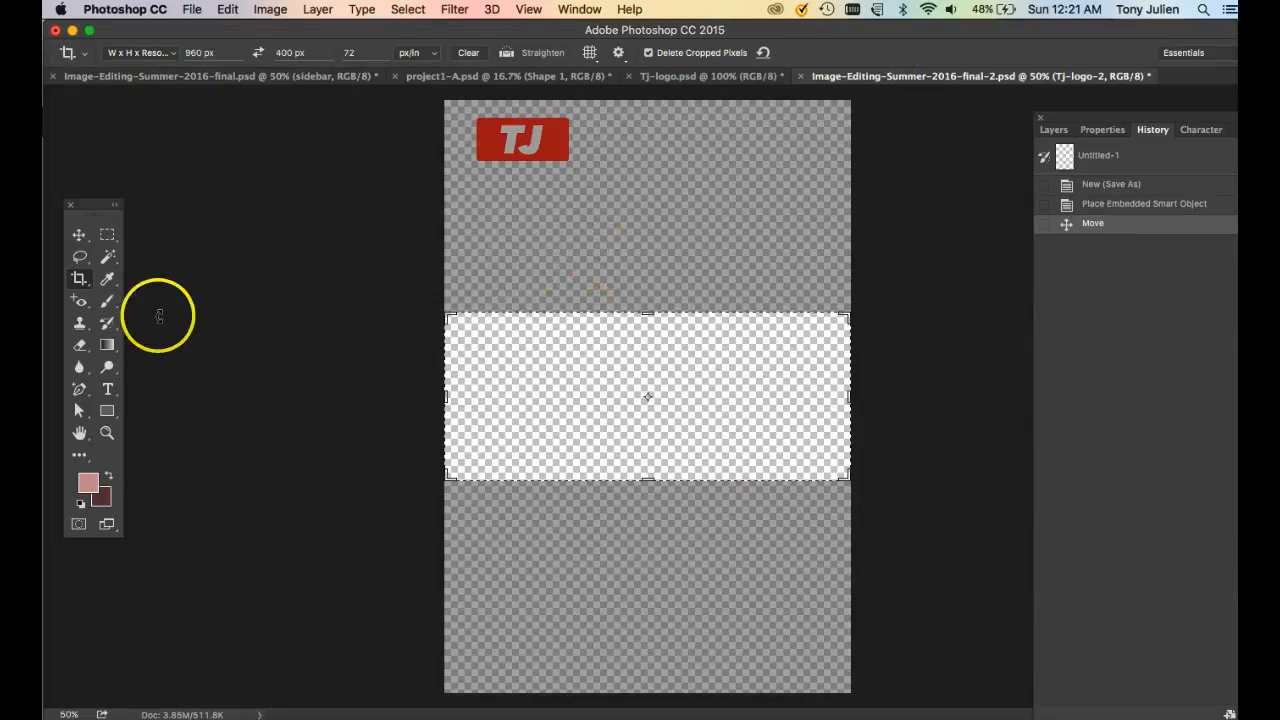
pyautogui.click(79, 234)
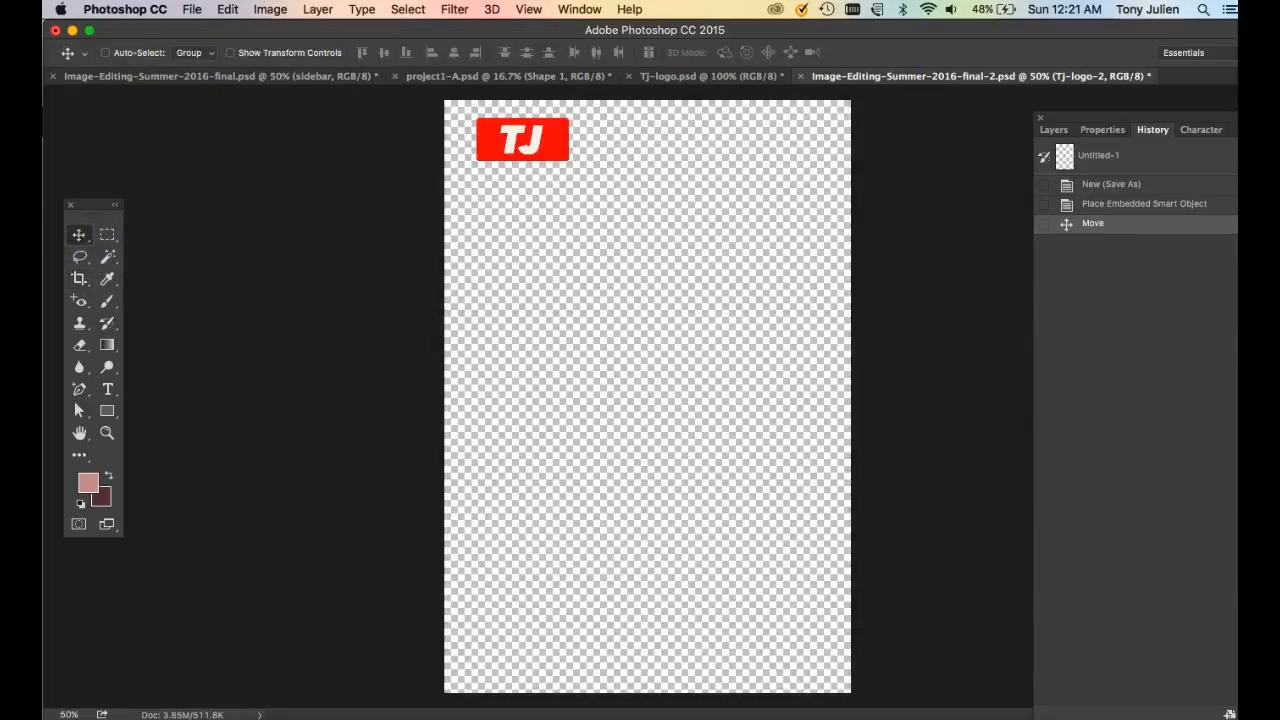
pyautogui.click(191, 9)
pyautogui.click(225, 318)
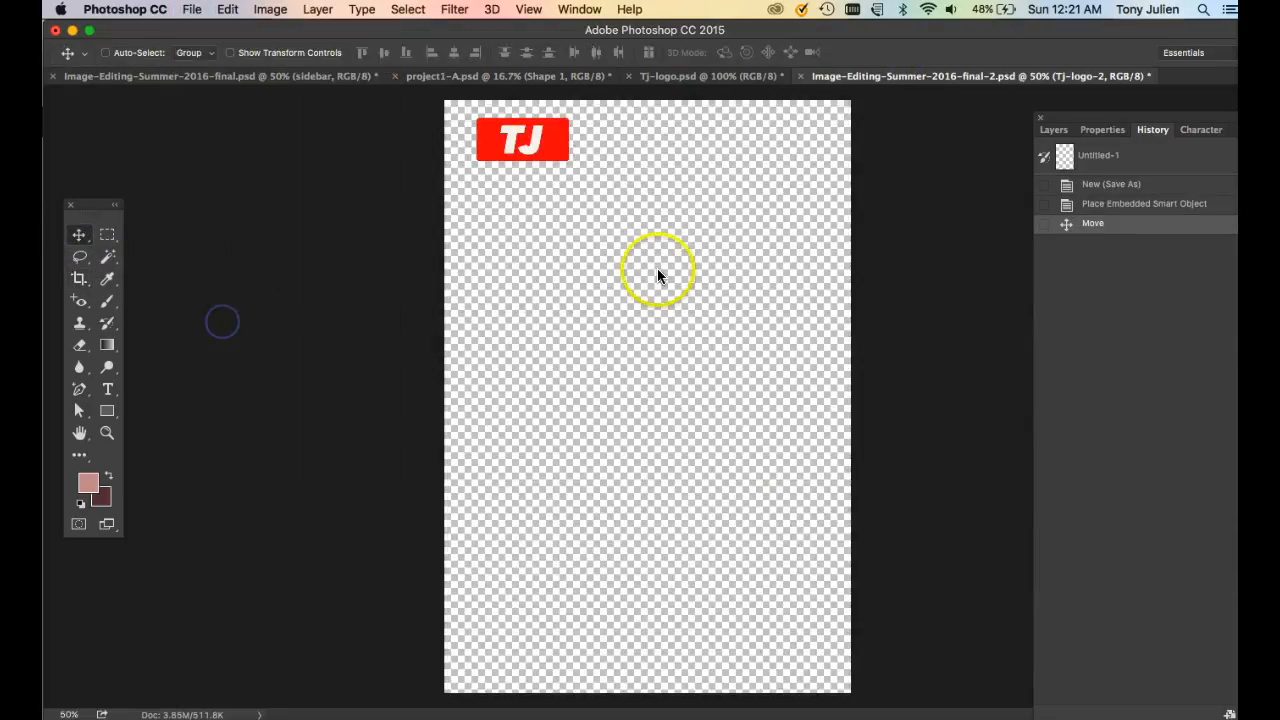
pyautogui.click(620, 270)
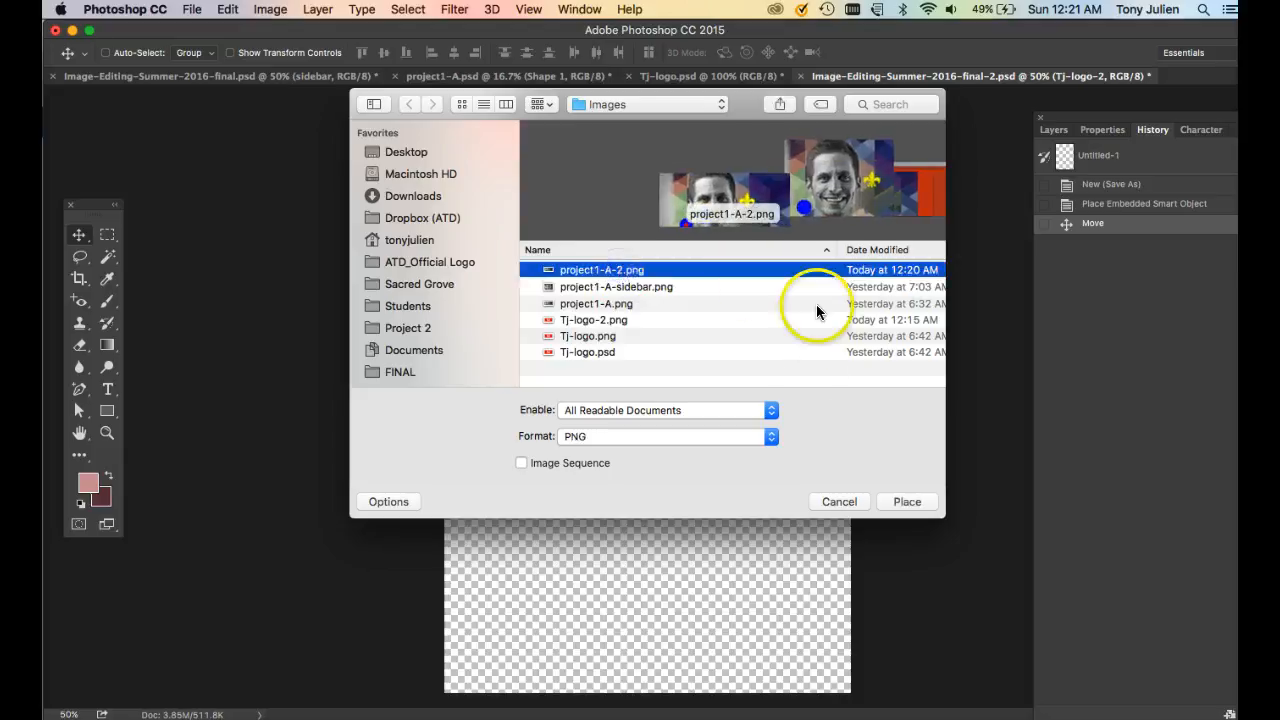
pyautogui.click(895, 502)
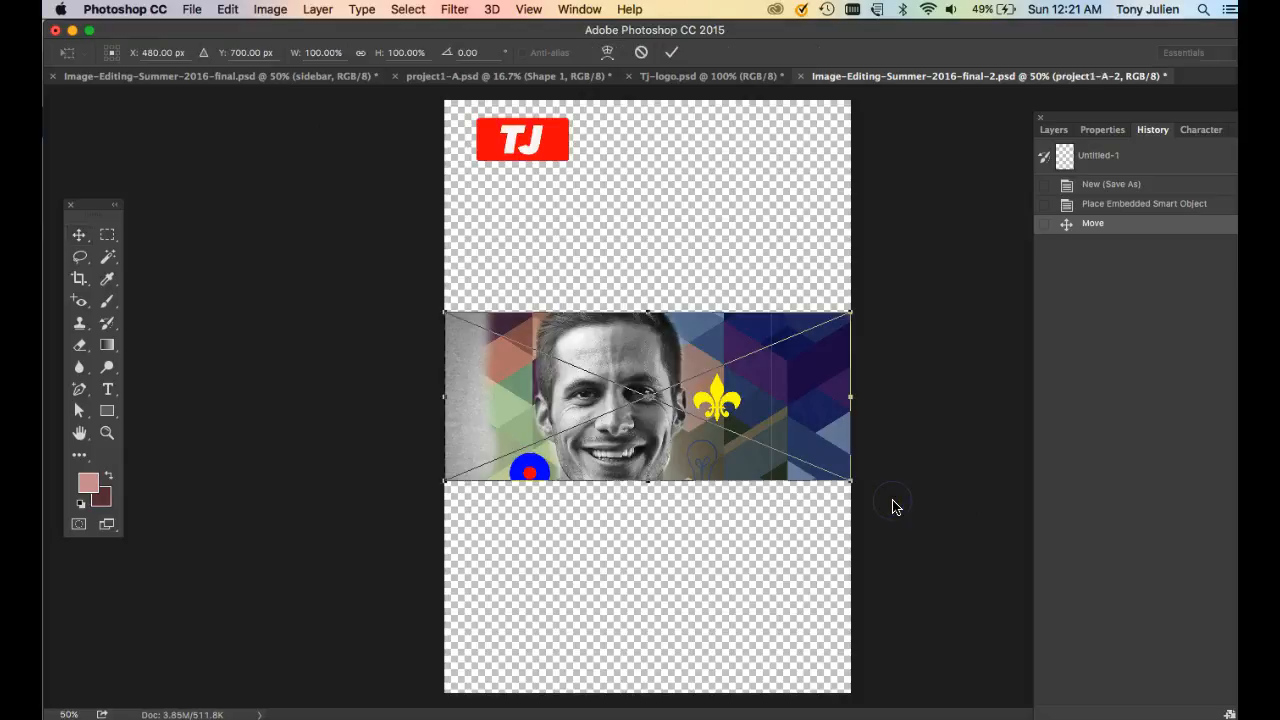
# - Move the hero image up to sit just below the TJ logo across the full page width and commit its placement
pyautogui.moveTo(657, 360); pyautogui.dragTo(649, 233)
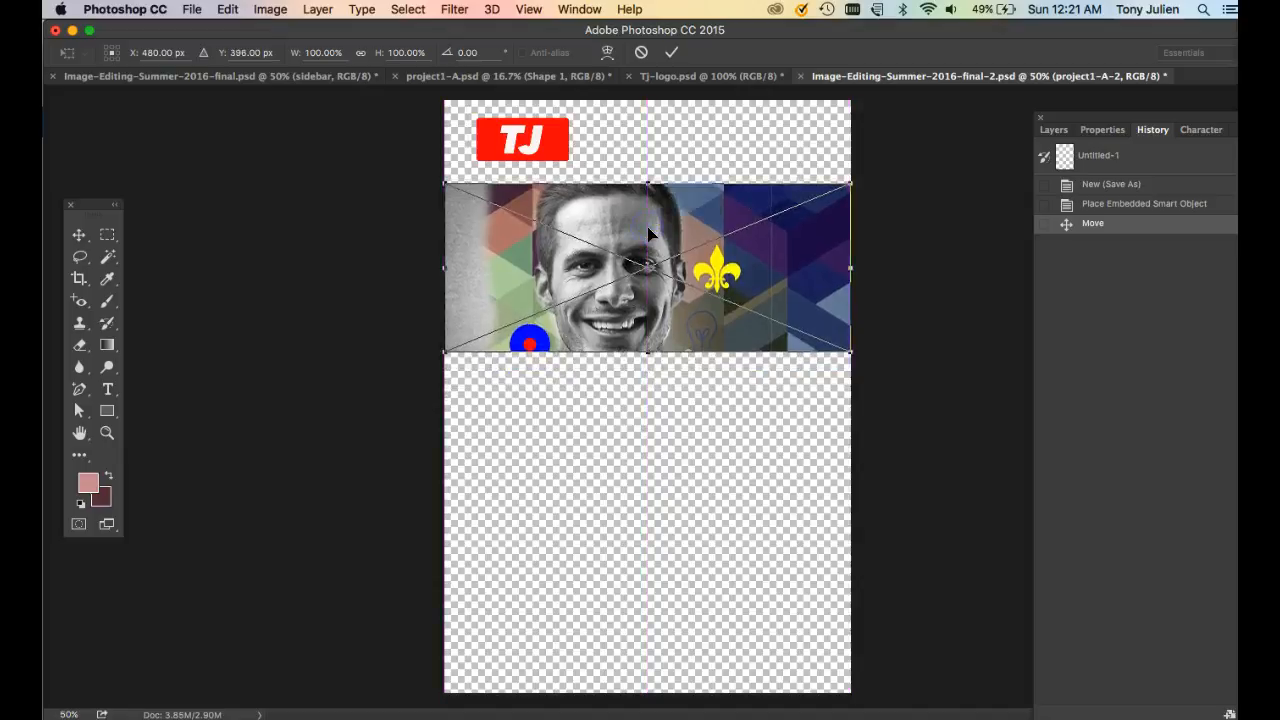
pyautogui.press('Return')
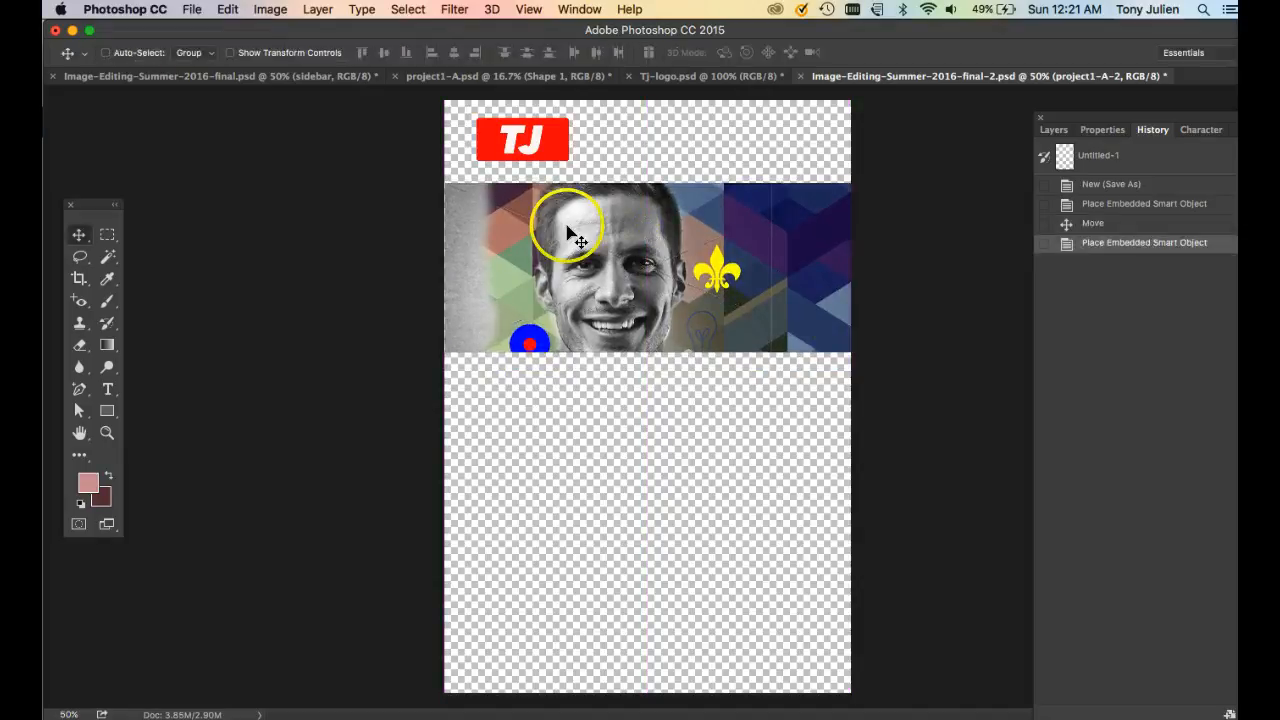
pyautogui.moveTo(568, 230); pyautogui.dragTo(568, 220)
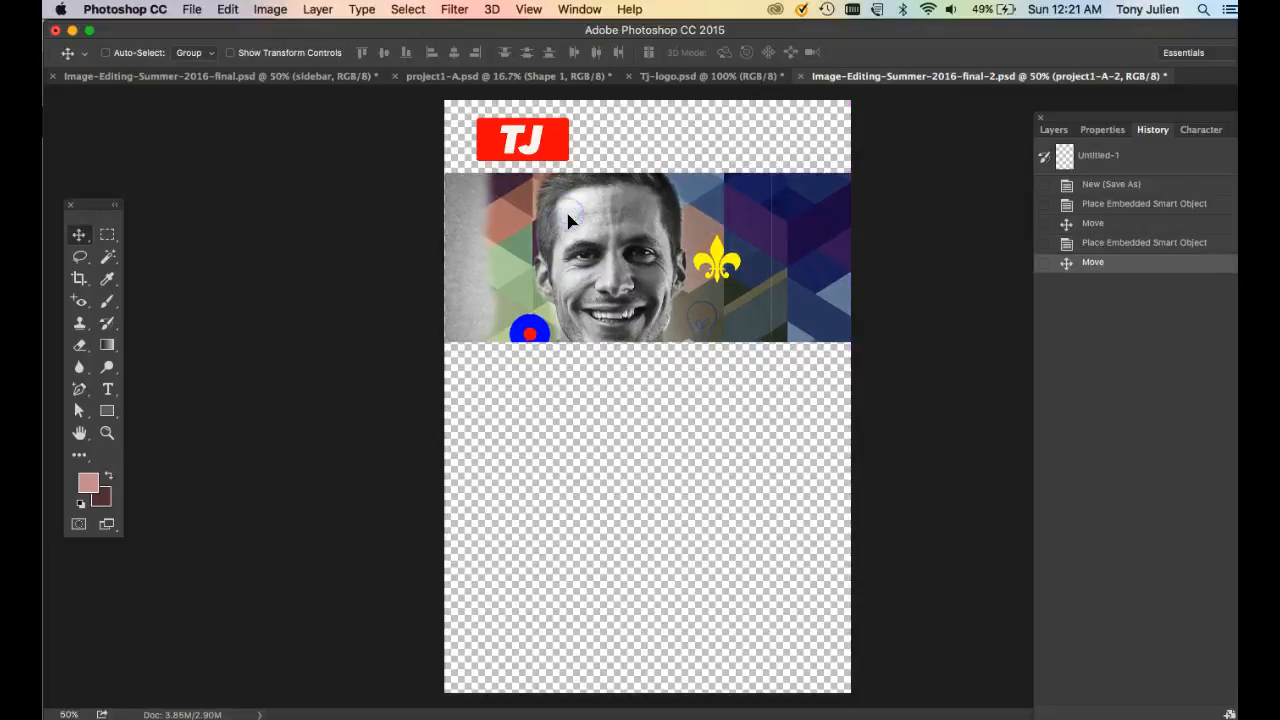
# - Consult the finished mockup's headline, then draw a text box about 221 x 217 px beside the yellow fleur-de-lis in the new mockup
pyautogui.click(226, 76)
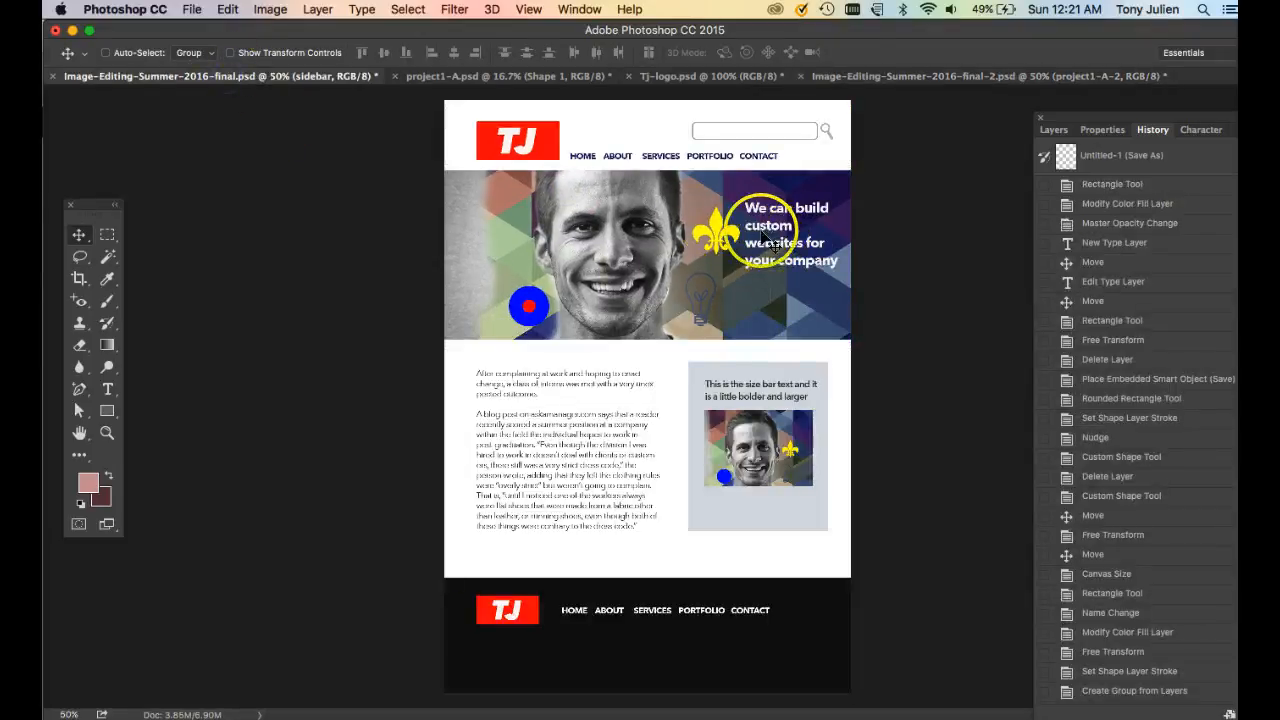
pyautogui.click(916, 78)
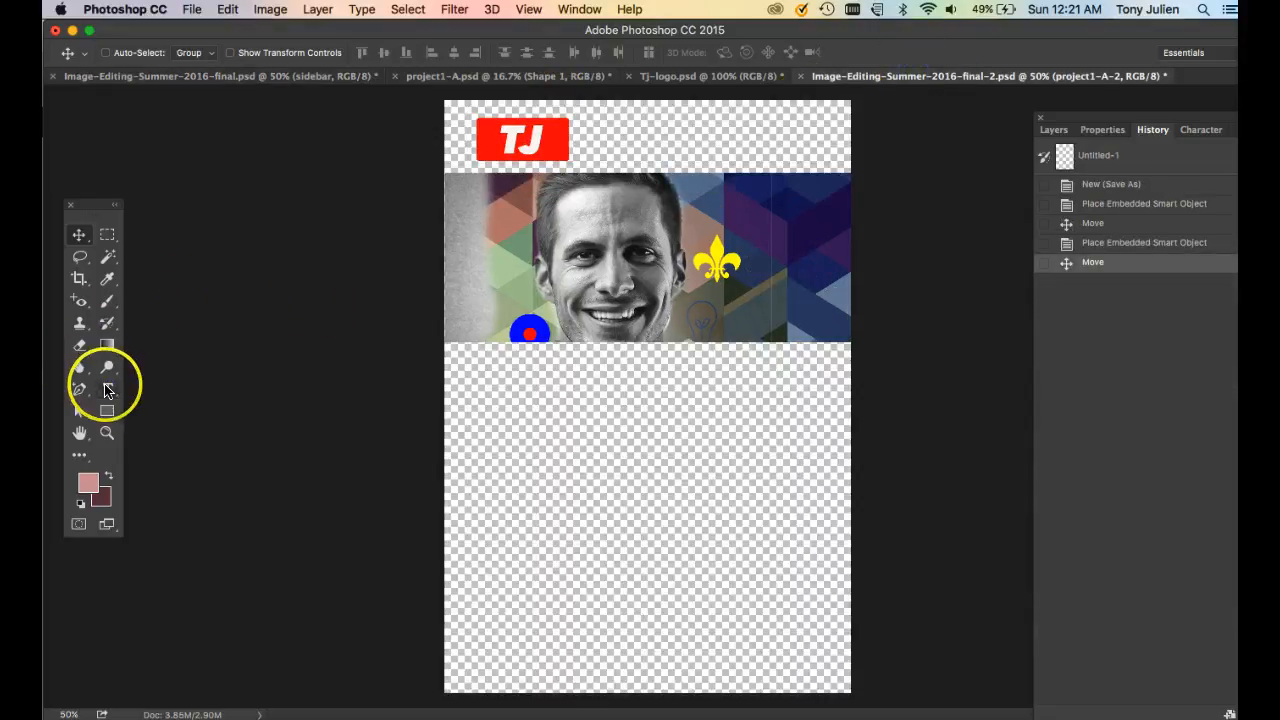
pyautogui.click(107, 388)
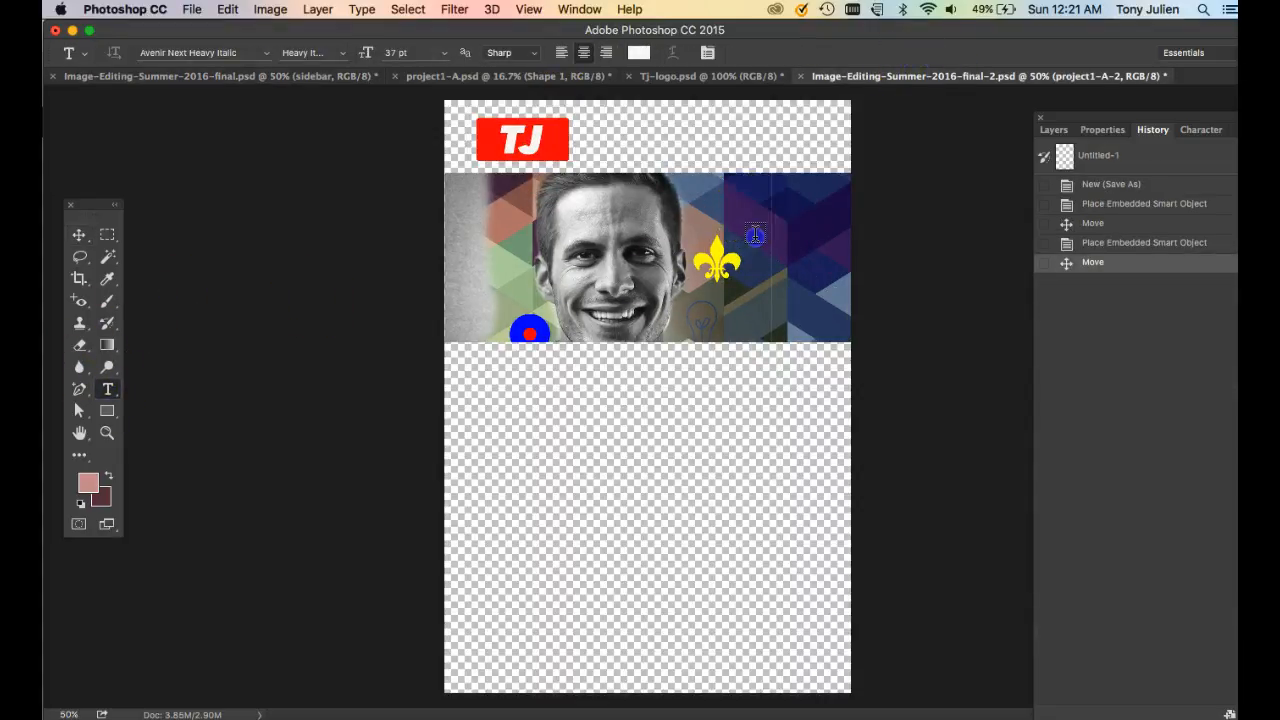
pyautogui.moveTo(754, 211); pyautogui.dragTo(843, 298)
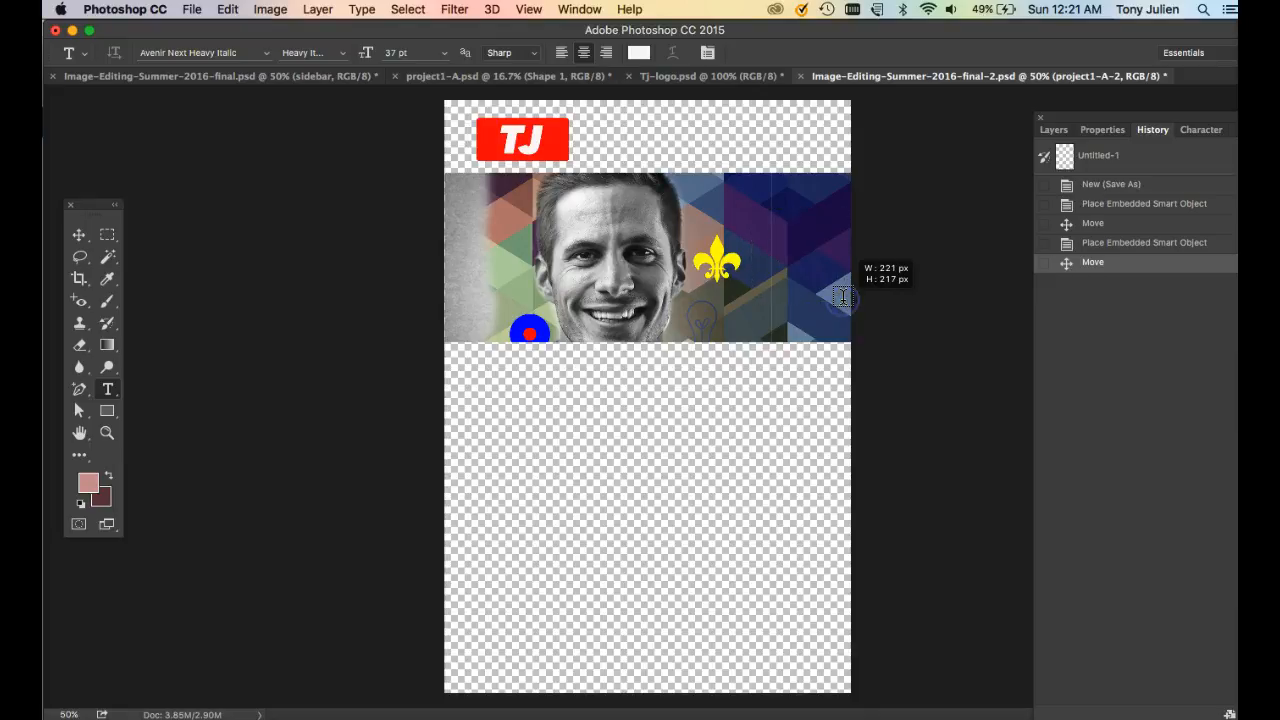
# - In Image-Editing-Summer-2016-final.psd, show the layers and select the "We can build custom websites for your company" text layer from the canvas
pyautogui.click(281, 77)
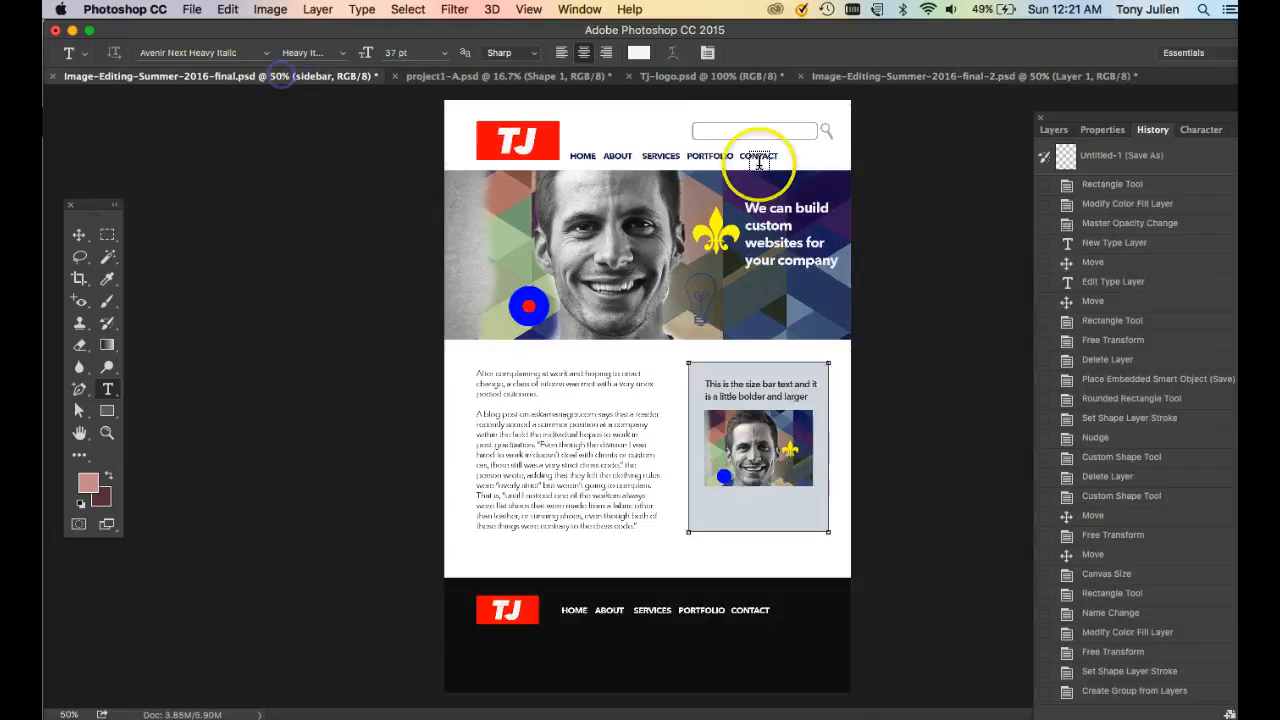
pyautogui.click(79, 238)
pyautogui.click(1053, 130)
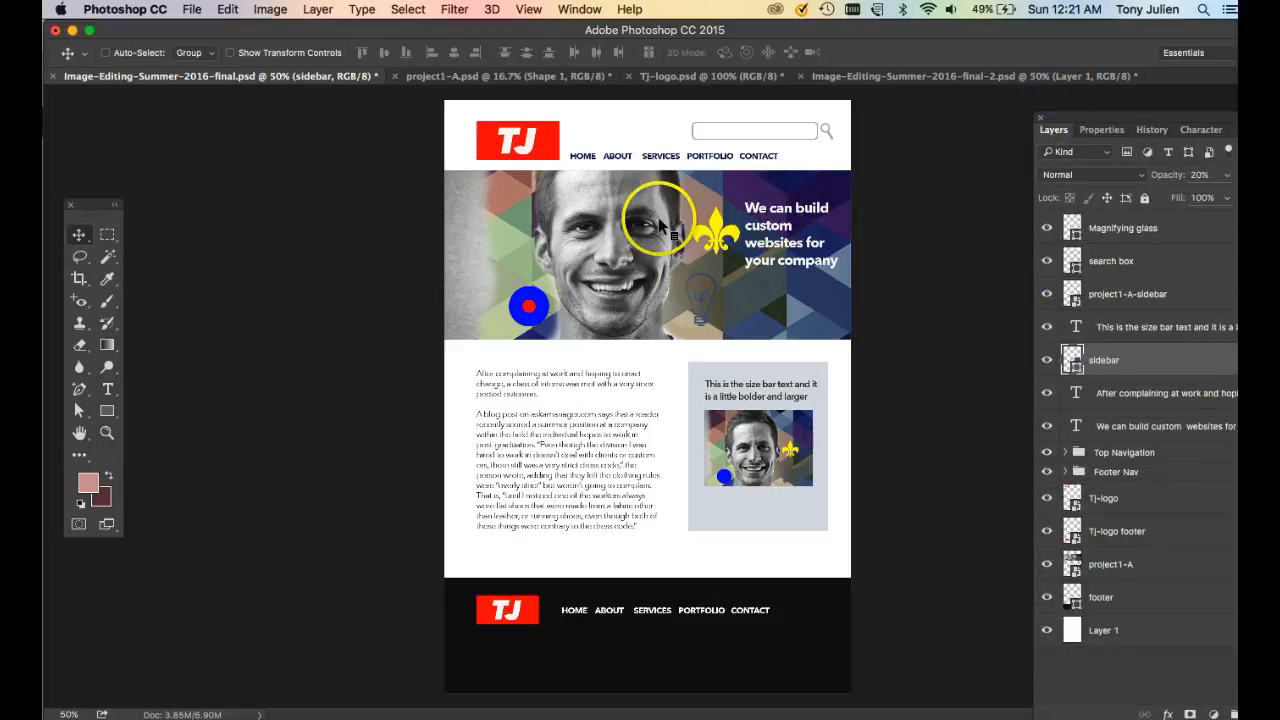
pyautogui.rightClick(630, 212)
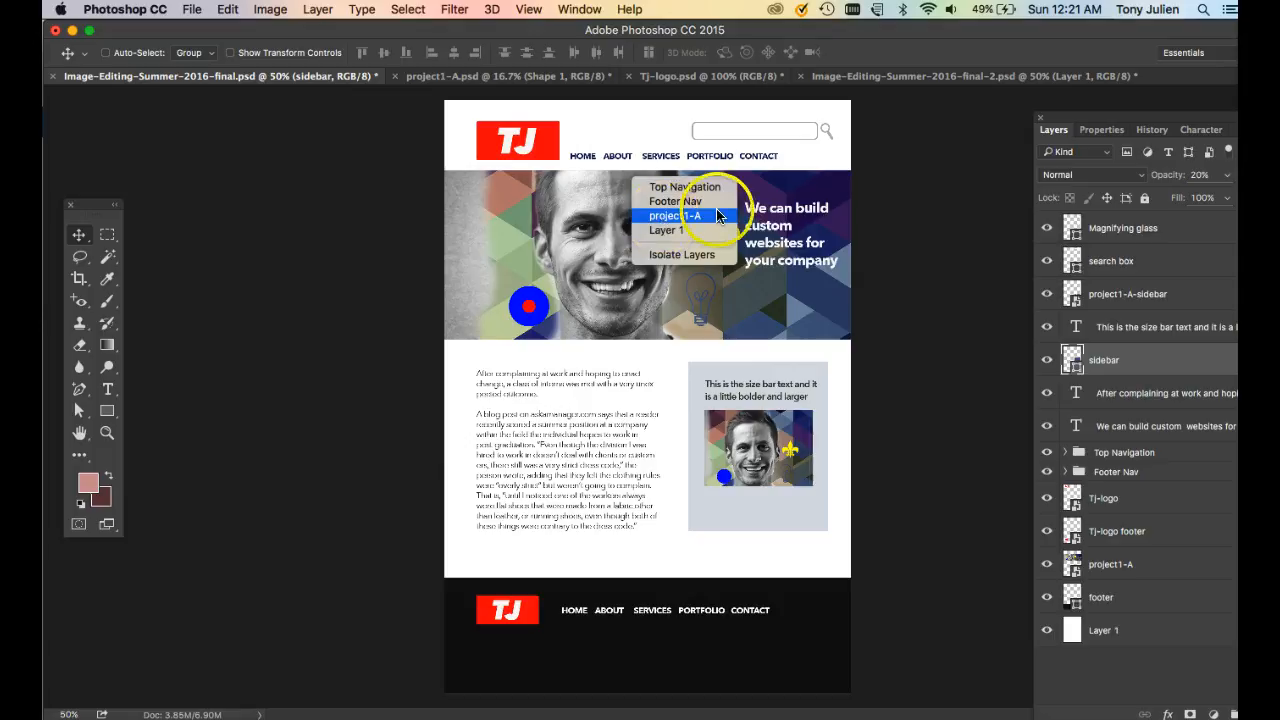
pyautogui.click(757, 208)
pyautogui.rightClick(768, 209)
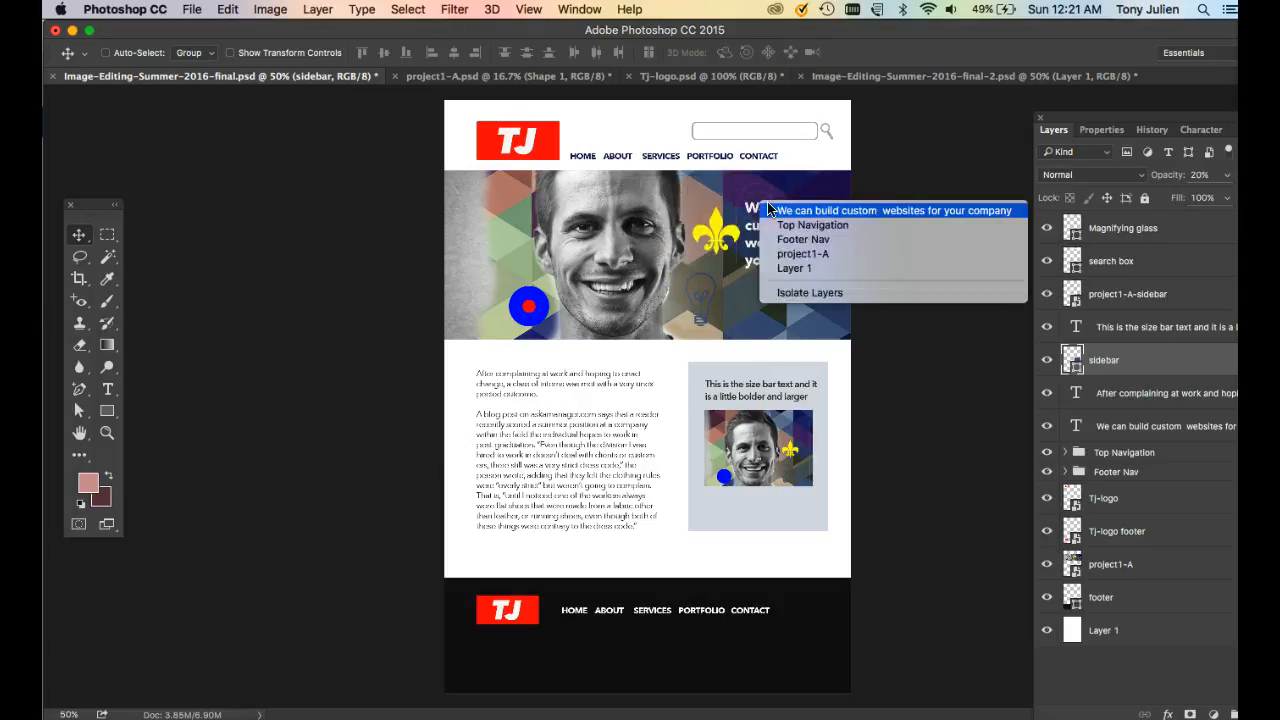
pyautogui.click(815, 211)
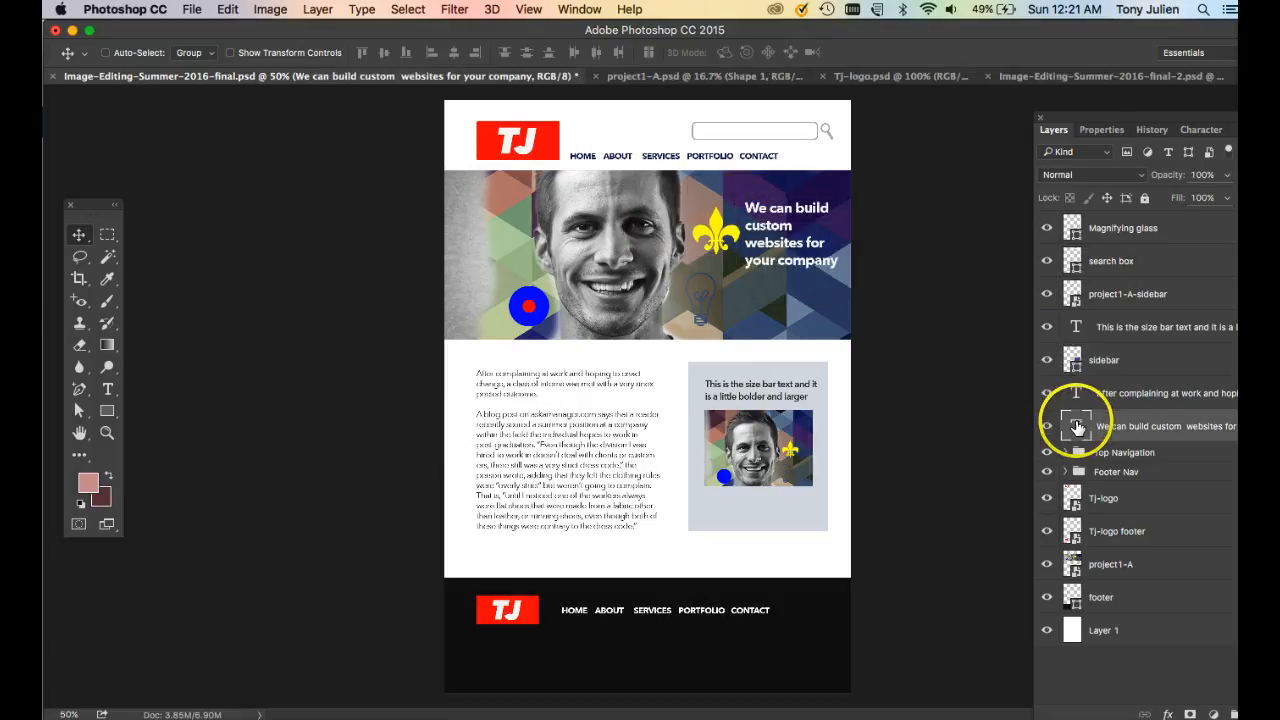
# - Select the project1-A-sidebar picture layer from the canvas and reposition the layer list so the full layer names are readable
pyautogui.rightClick(741, 430)
pyautogui.click(745, 432)
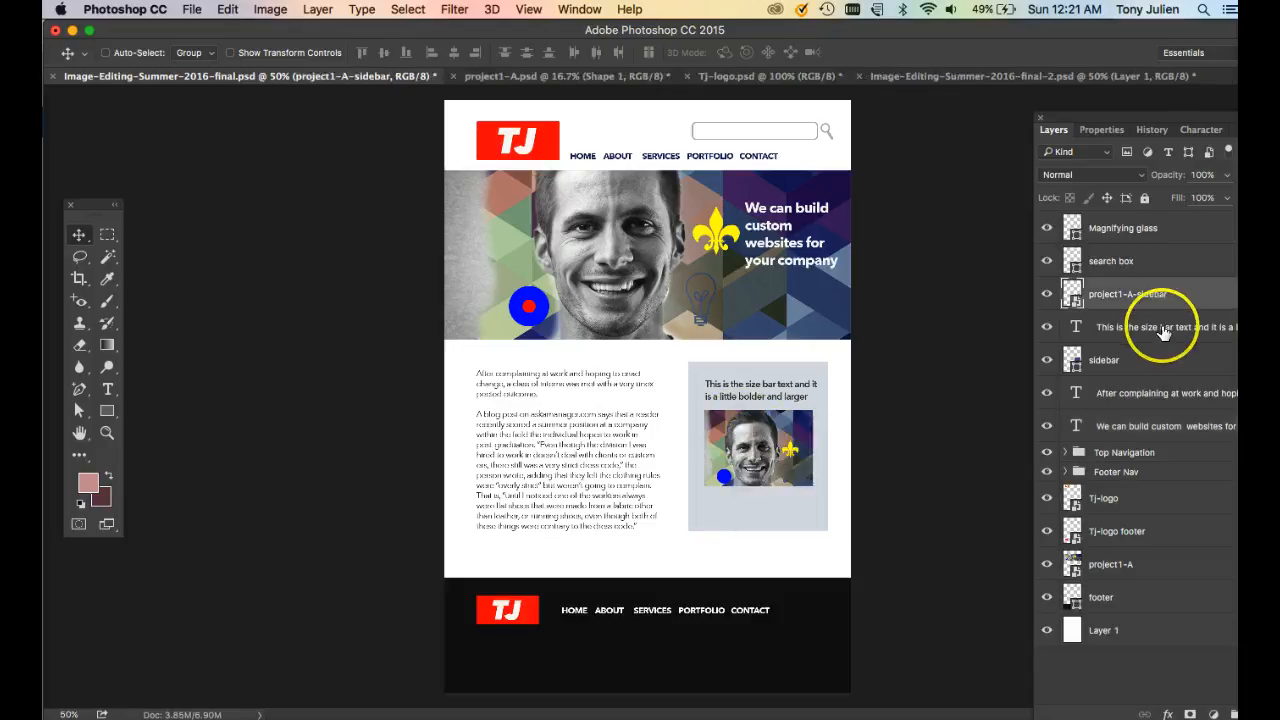
pyautogui.moveTo(1163, 306); pyautogui.dragTo(1103, 308)
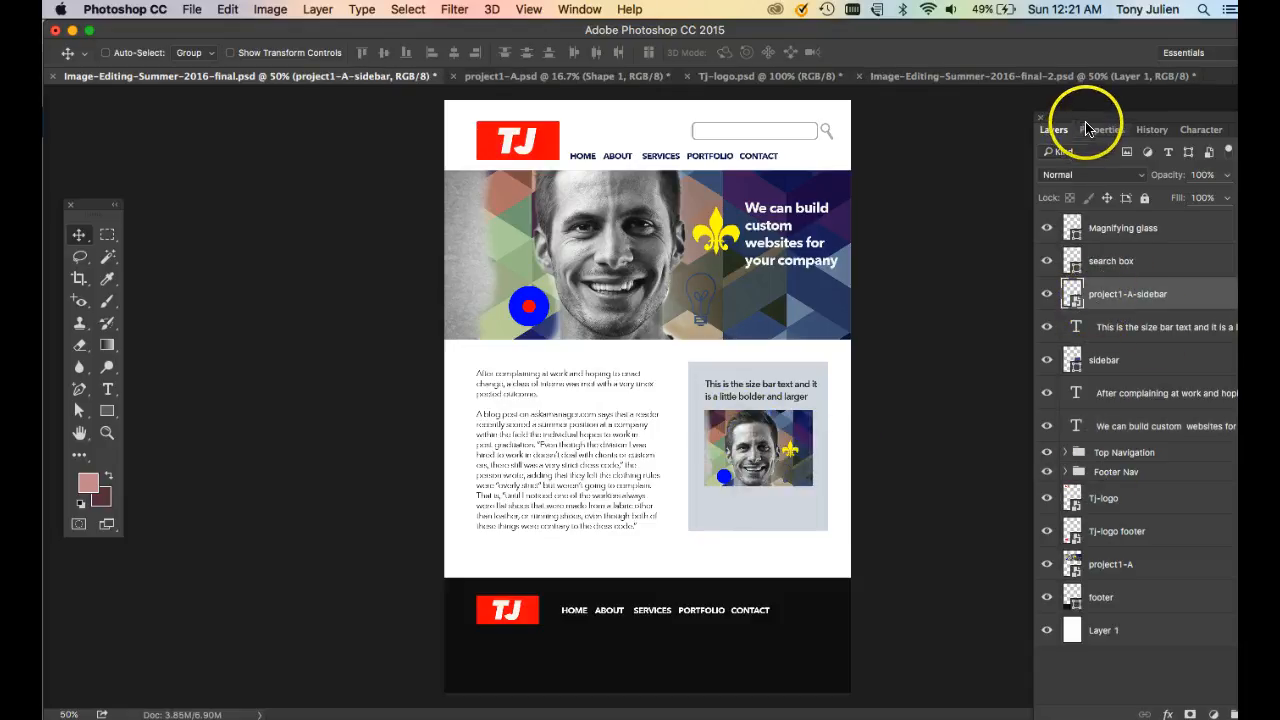
pyautogui.moveTo(1087, 128); pyautogui.dragTo(1032, 118)
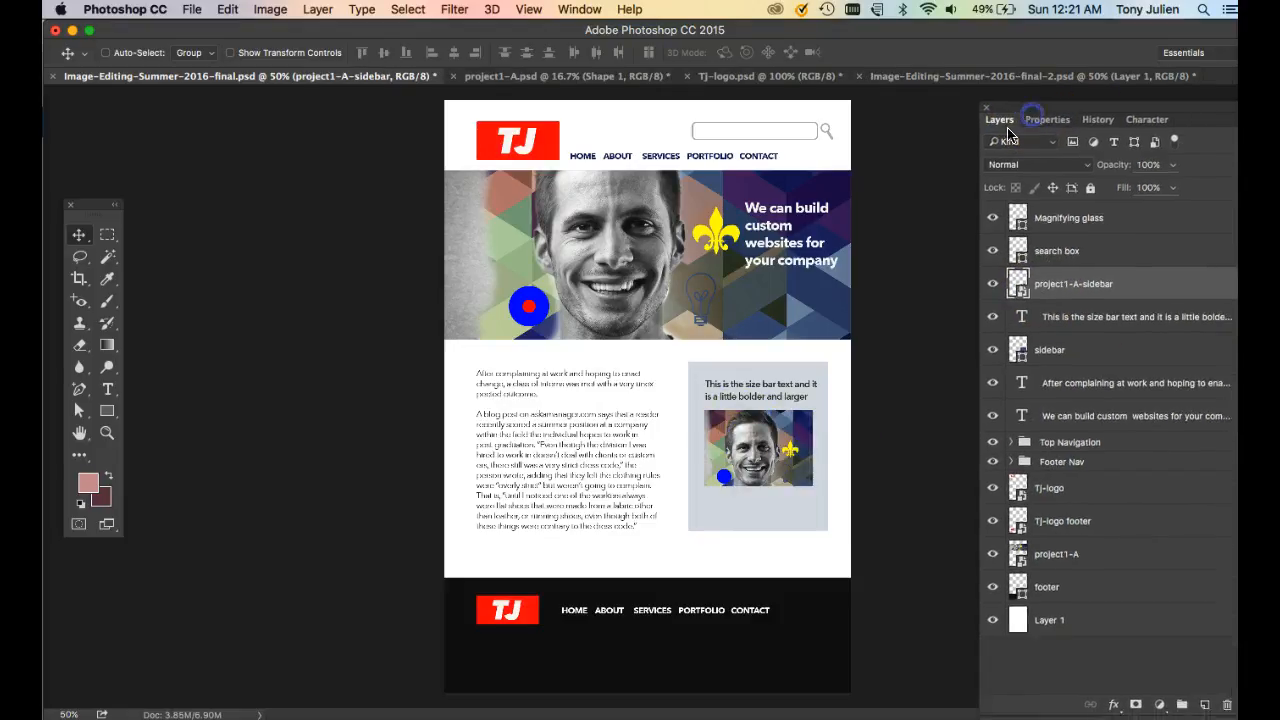
# - Select the "We can build custom websites for your company" layer and copy all of its text
pyautogui.rightClick(777, 212)
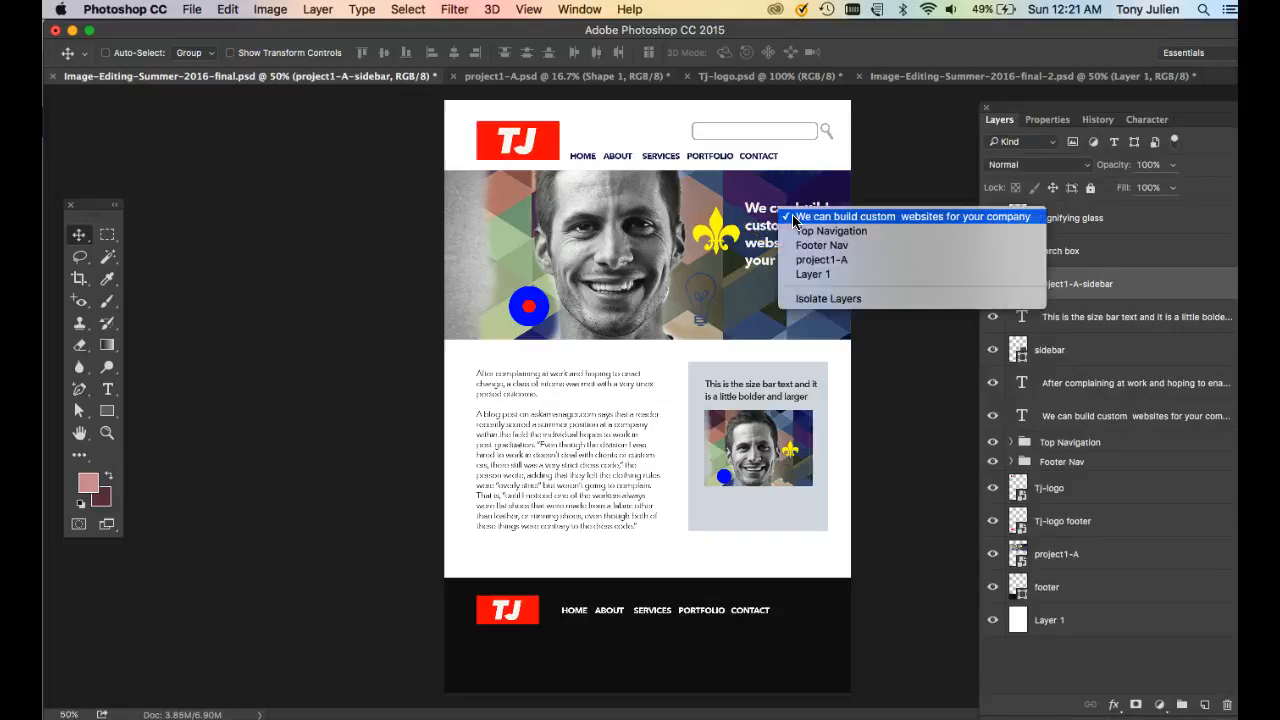
pyautogui.click(793, 217)
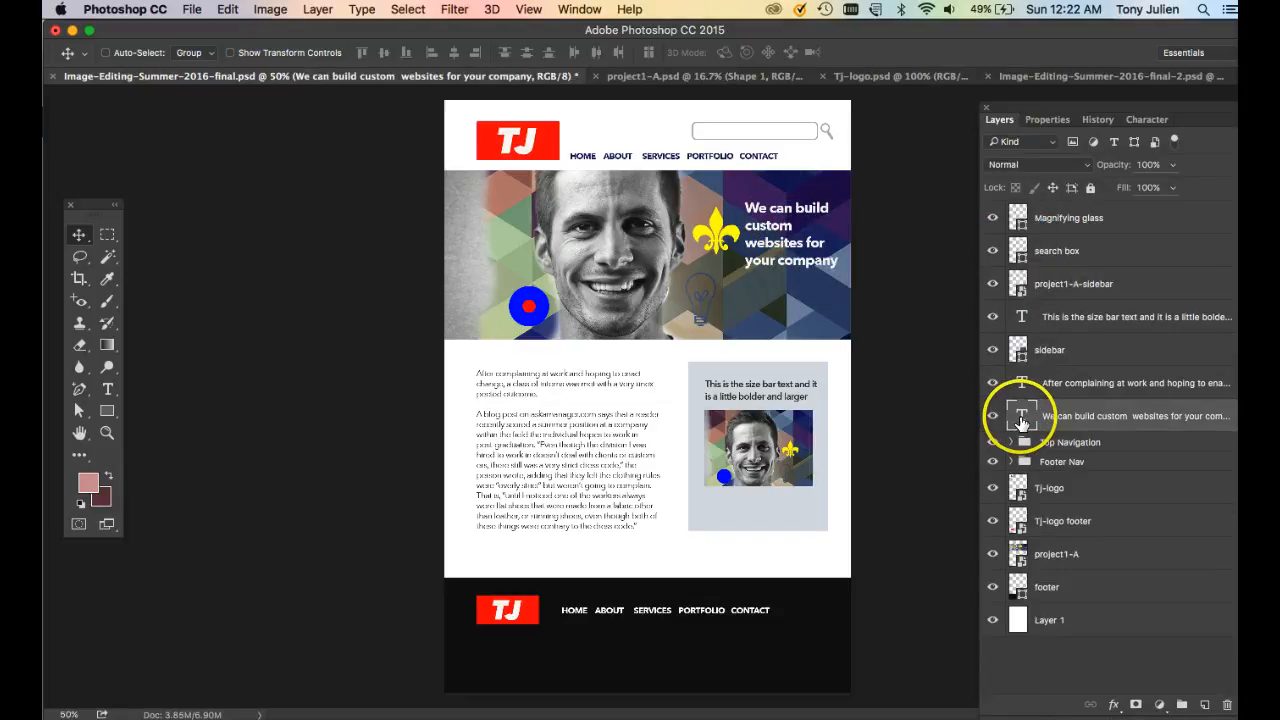
pyautogui.doubleClick(1020, 418)
pyautogui.press('super+c')
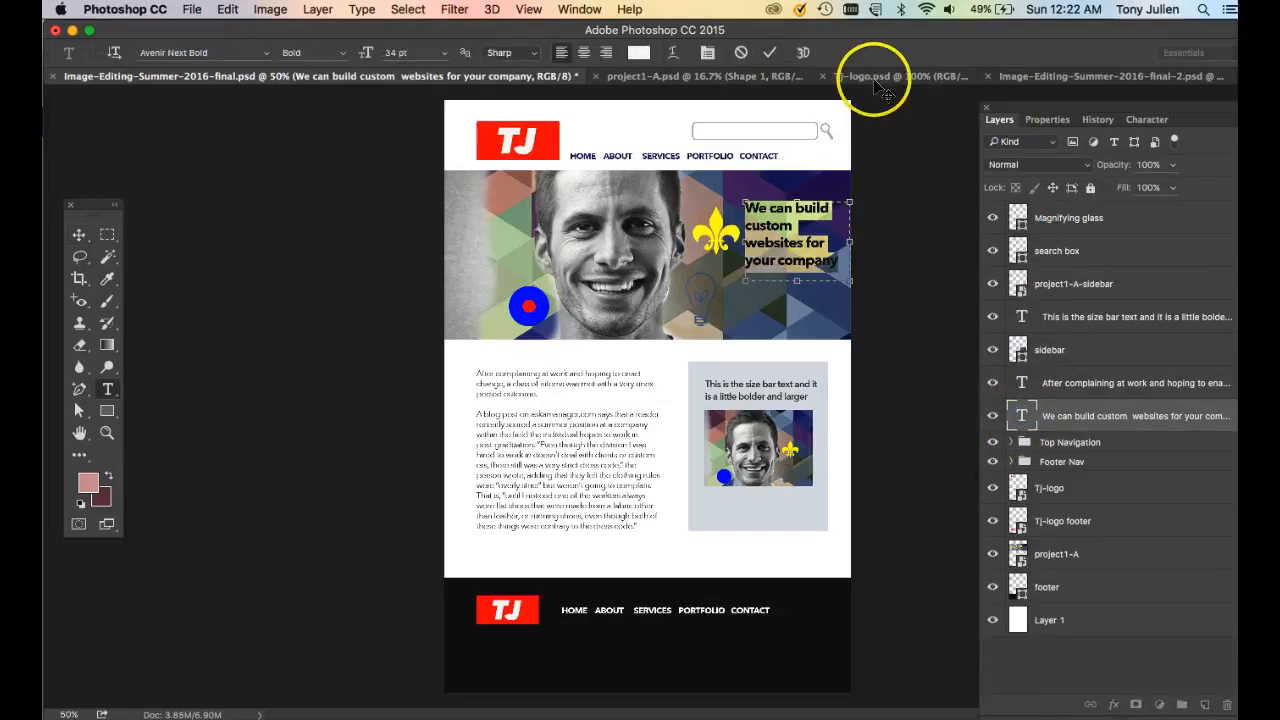
# - Switch to Image-Editing-Summer-2016-final-2.psd and reorder the open documents so it comes directly after Image-Editing-Summer-2016-final.psd
pyautogui.moveTo(1077, 74); pyautogui.dragTo(688, 82)
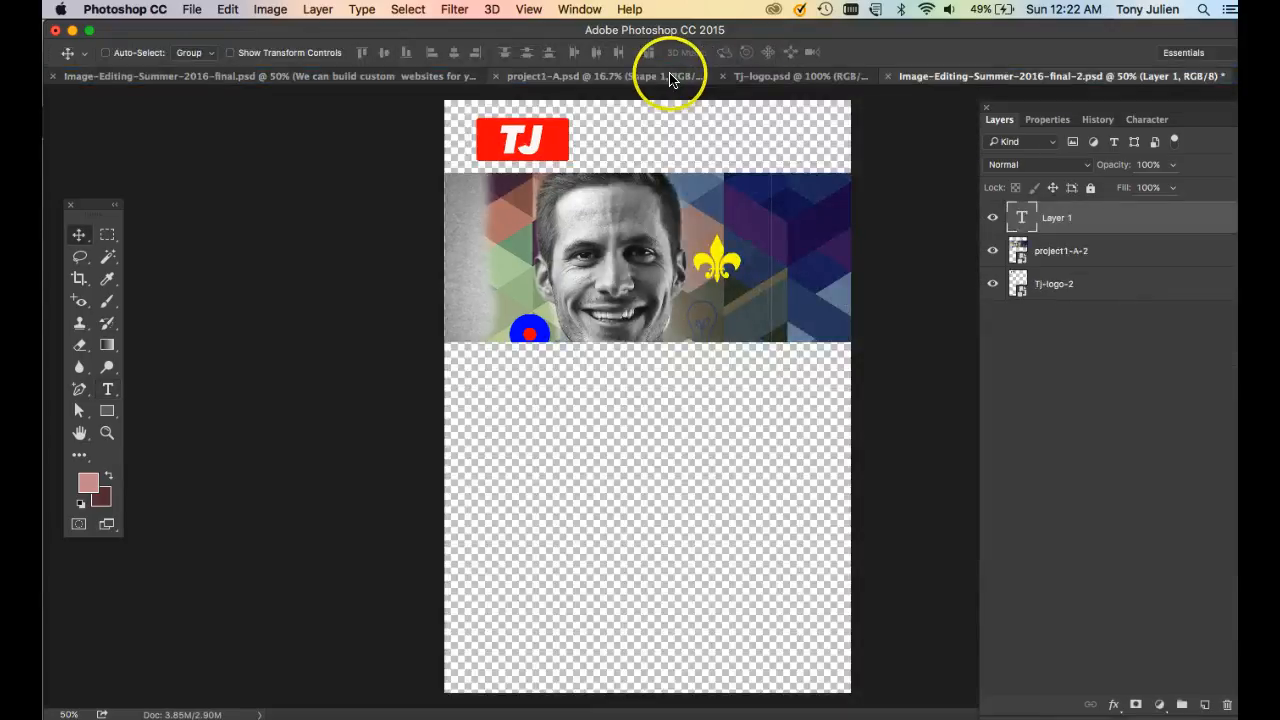
pyautogui.moveTo(904, 78); pyautogui.dragTo(509, 73)
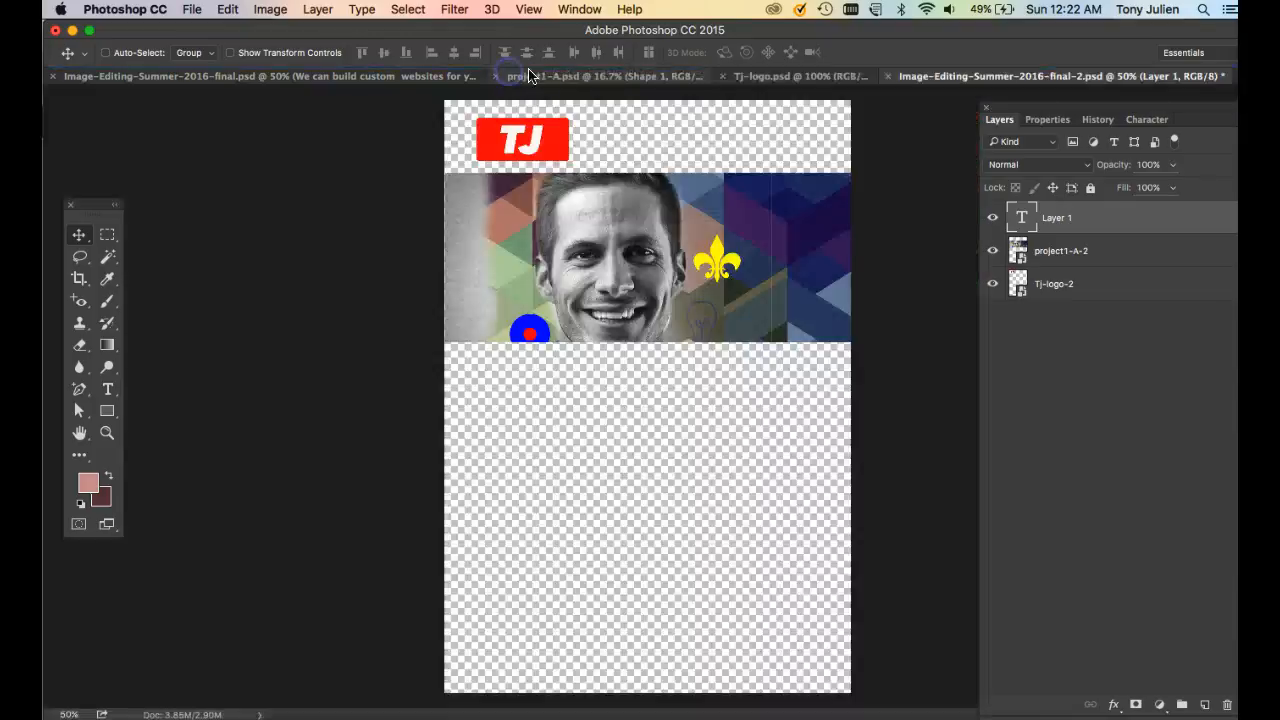
pyautogui.moveTo(914, 71); pyautogui.dragTo(535, 78)
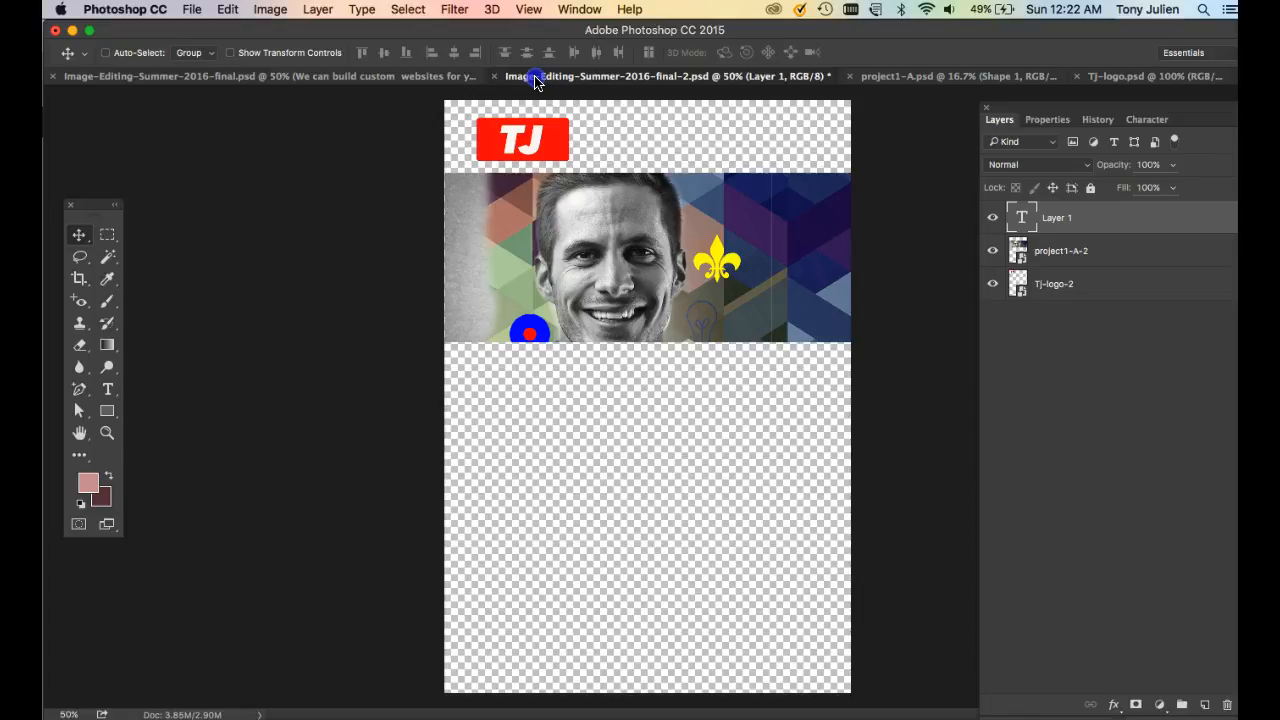
# - Paste the copied "We can build custom websites for your company" headline into the empty text layer over the hero image in Image-Editing-Summer-2016-final-2.psd
pyautogui.click(418, 78)
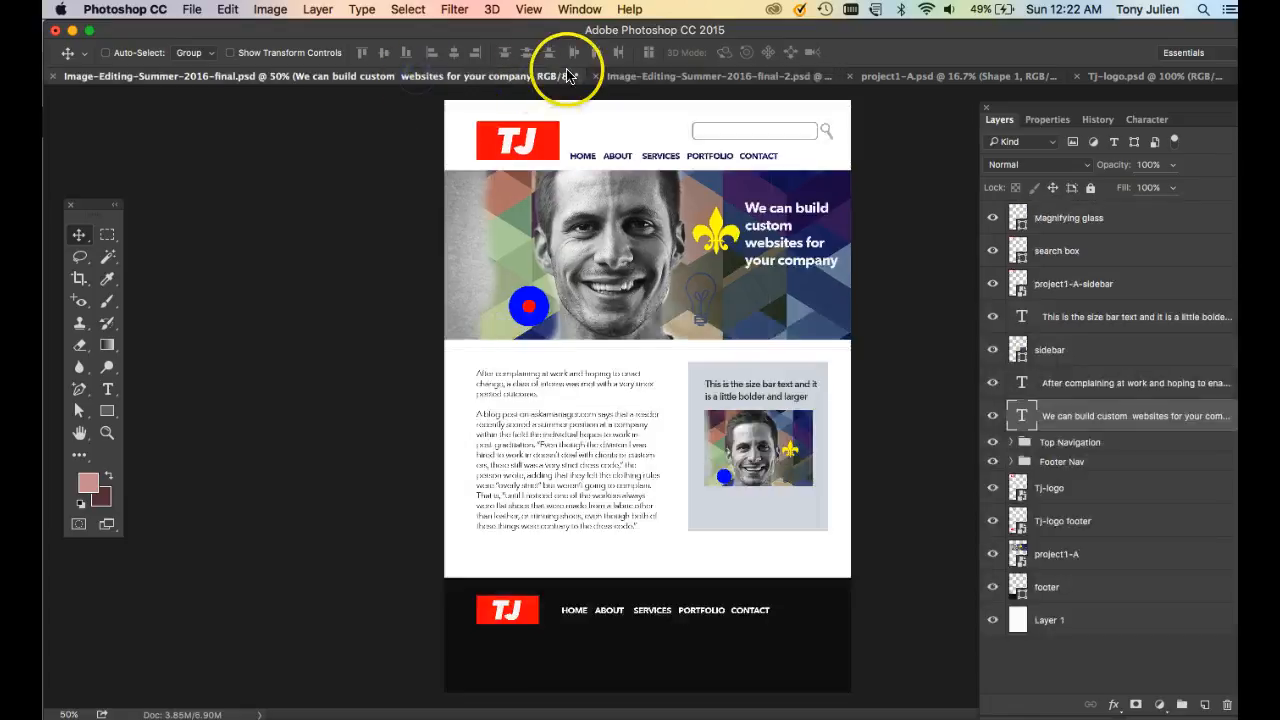
pyautogui.click(619, 77)
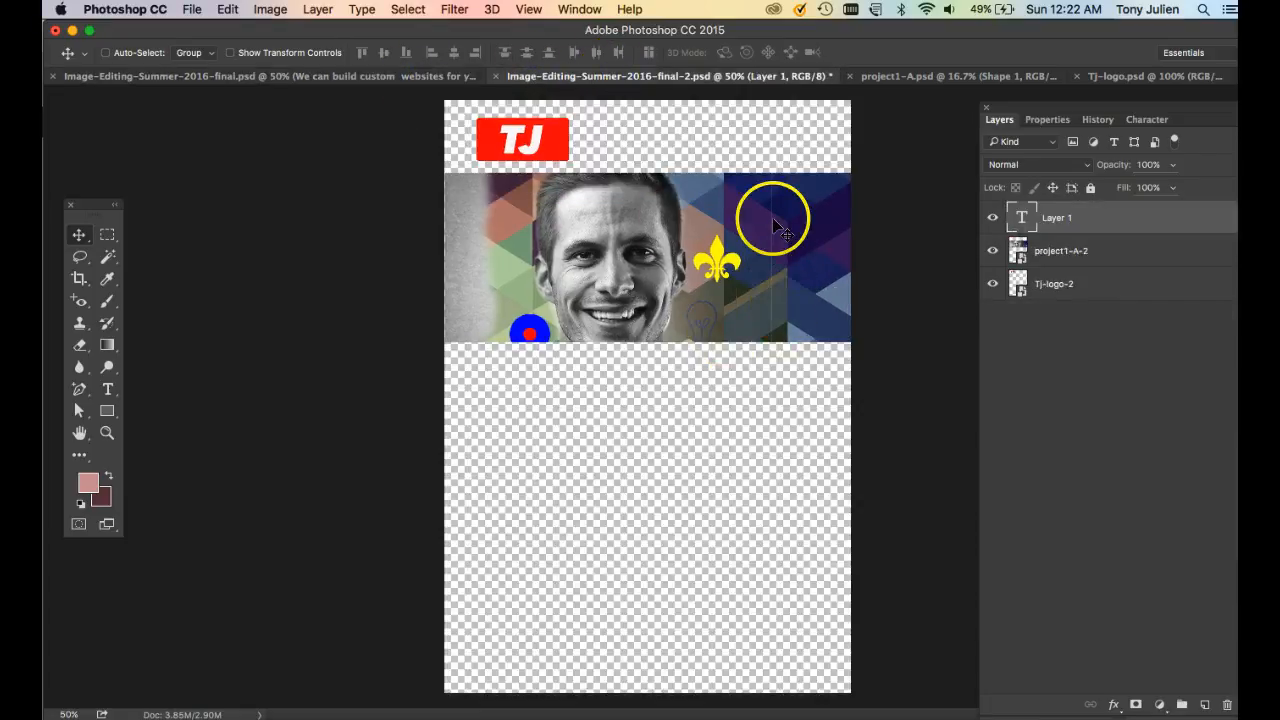
pyautogui.doubleClick(1019, 216)
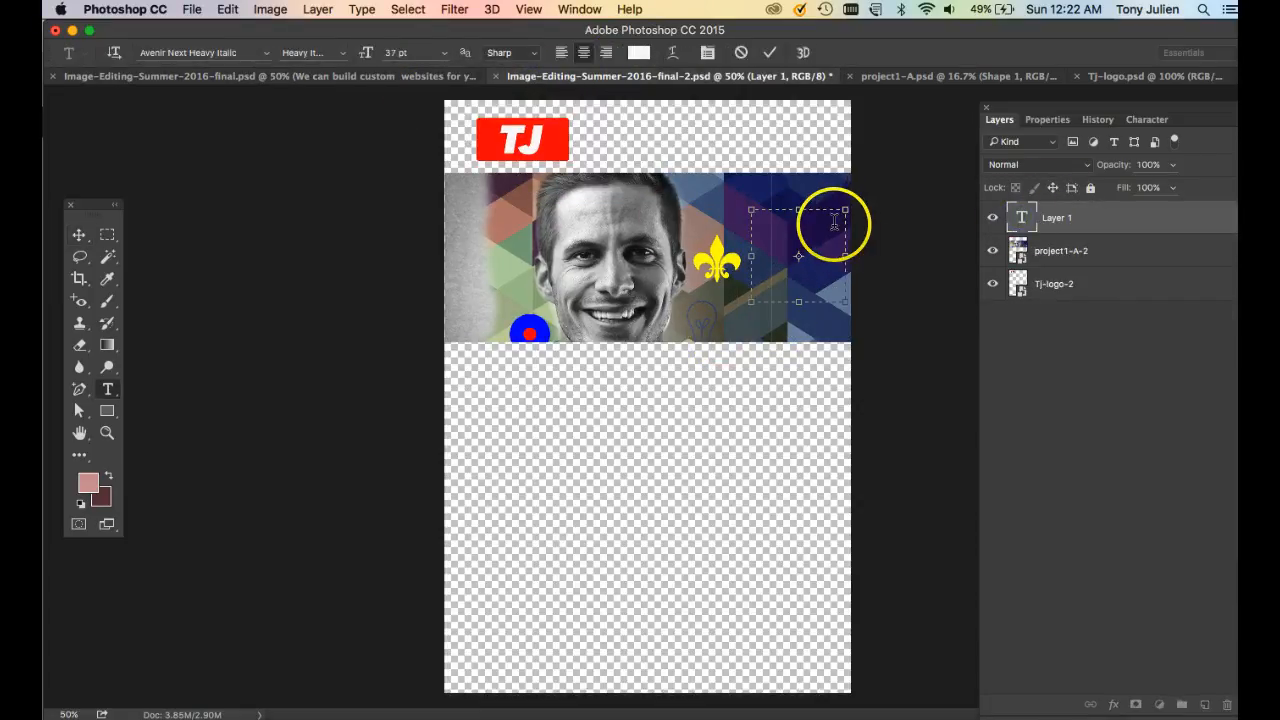
pyautogui.press('super+v')
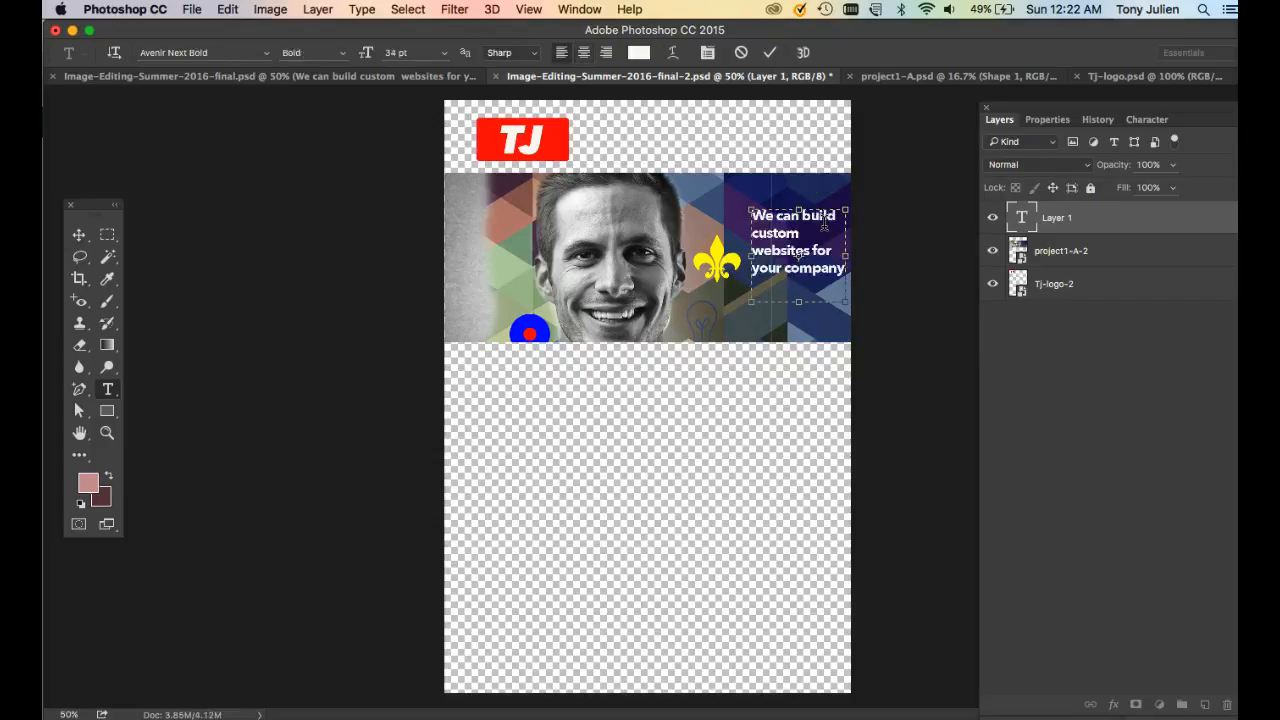
# - Commit the headline text and nudge it down and slightly left within the hero image
pyautogui.click(79, 234)
pyautogui.hotkey('shift', 'Down')
pyautogui.hotkey('shift', 'Down')
pyautogui.hotkey('shift', 'Down')
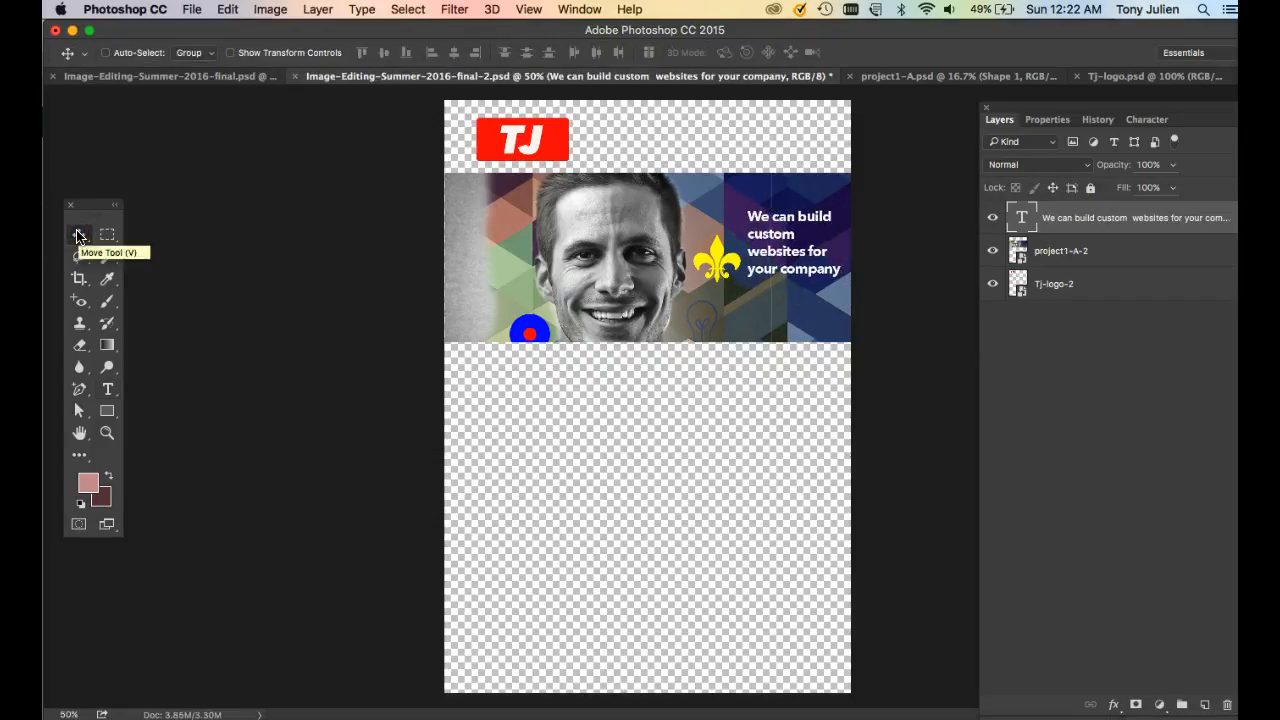
pyautogui.hotkey('shift', 'Left')
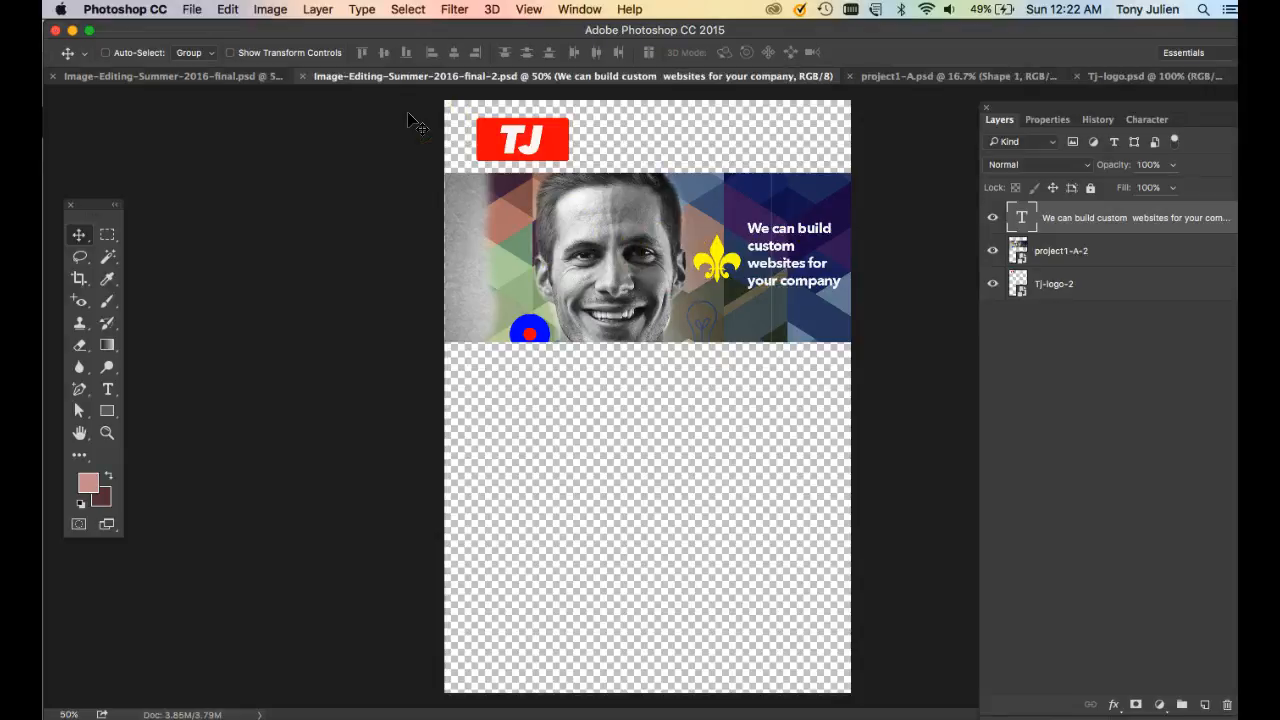
# - Switch to Image-Editing-Summer-2016-final.psd and select all text in the sidebar text layer, followed by all text in the headline layer
pyautogui.click(250, 77)
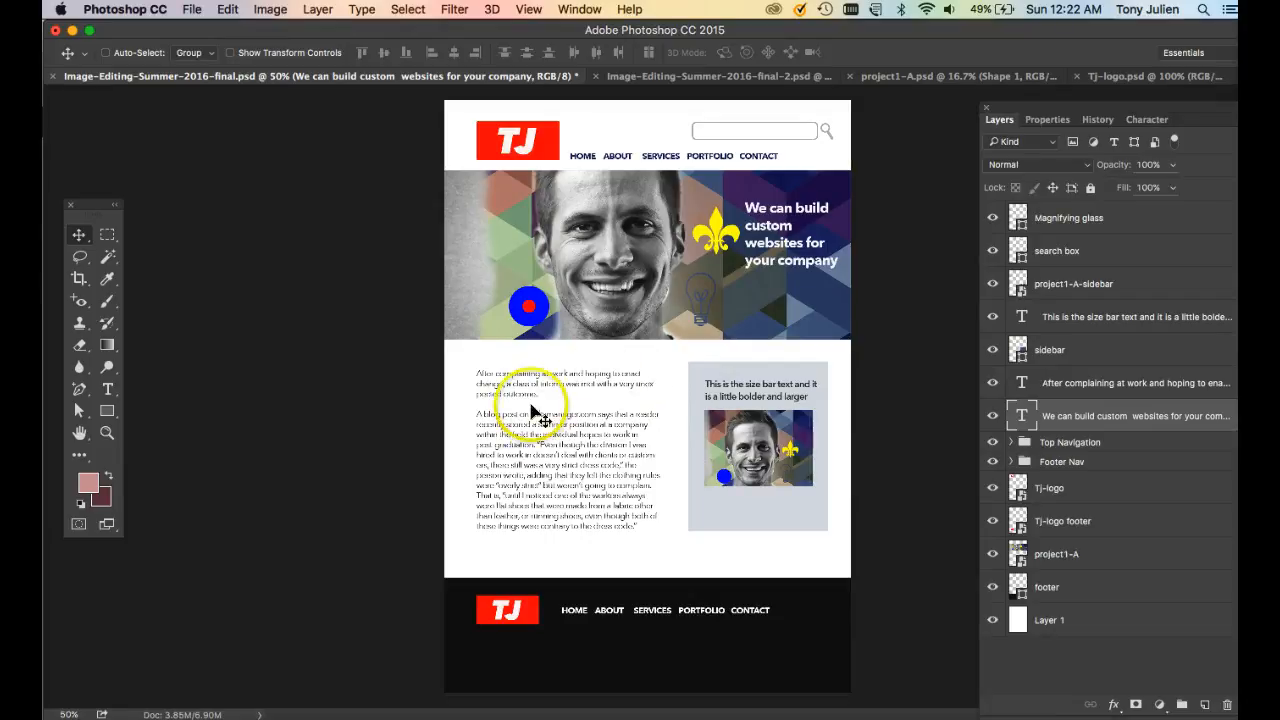
pyautogui.doubleClick(1019, 317)
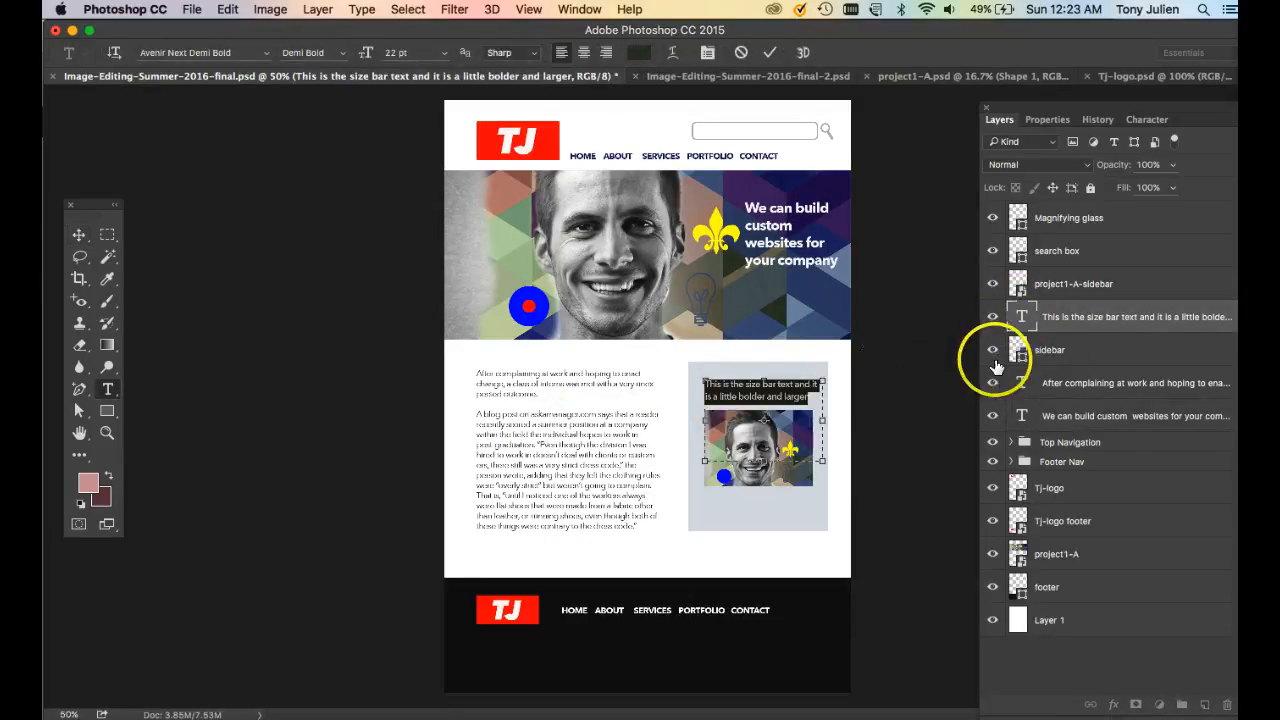
pyautogui.hotkey('ctrl', 'Return')
pyautogui.press('v')
pyautogui.click(1022, 418)
pyautogui.doubleClick(1022, 418)
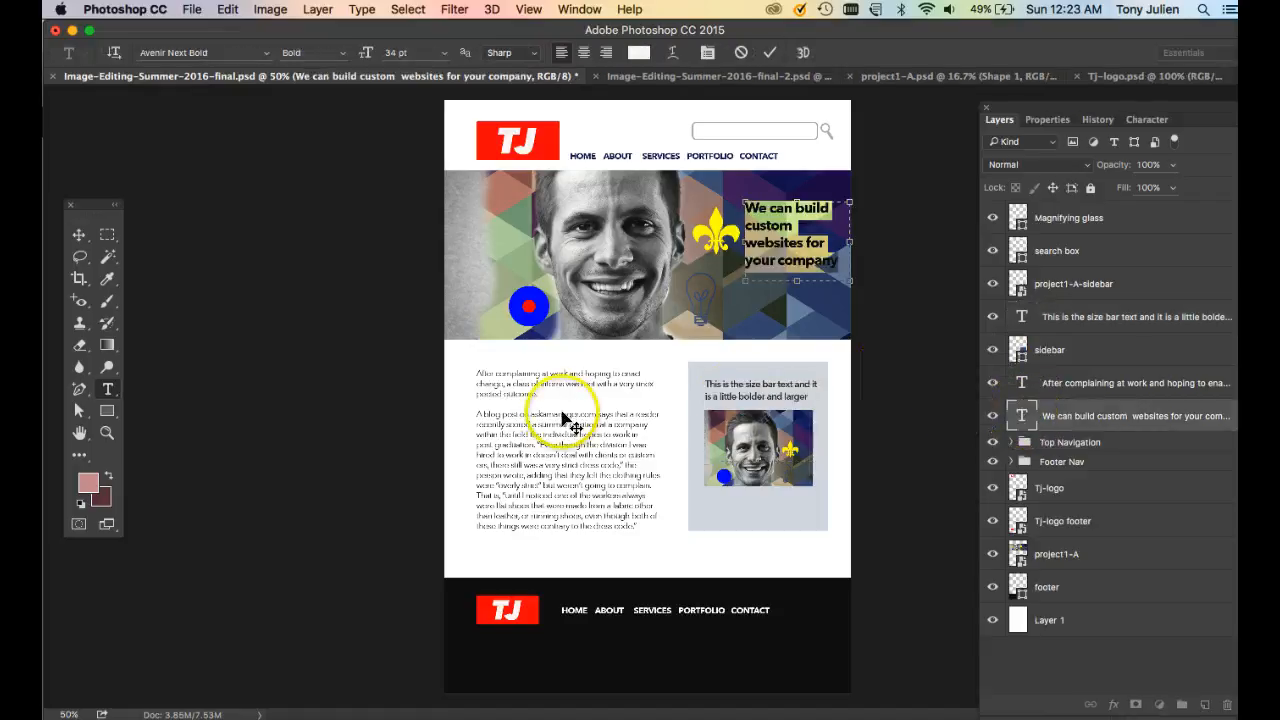
pyautogui.rightClick(535, 428)
pyautogui.click(510, 470)
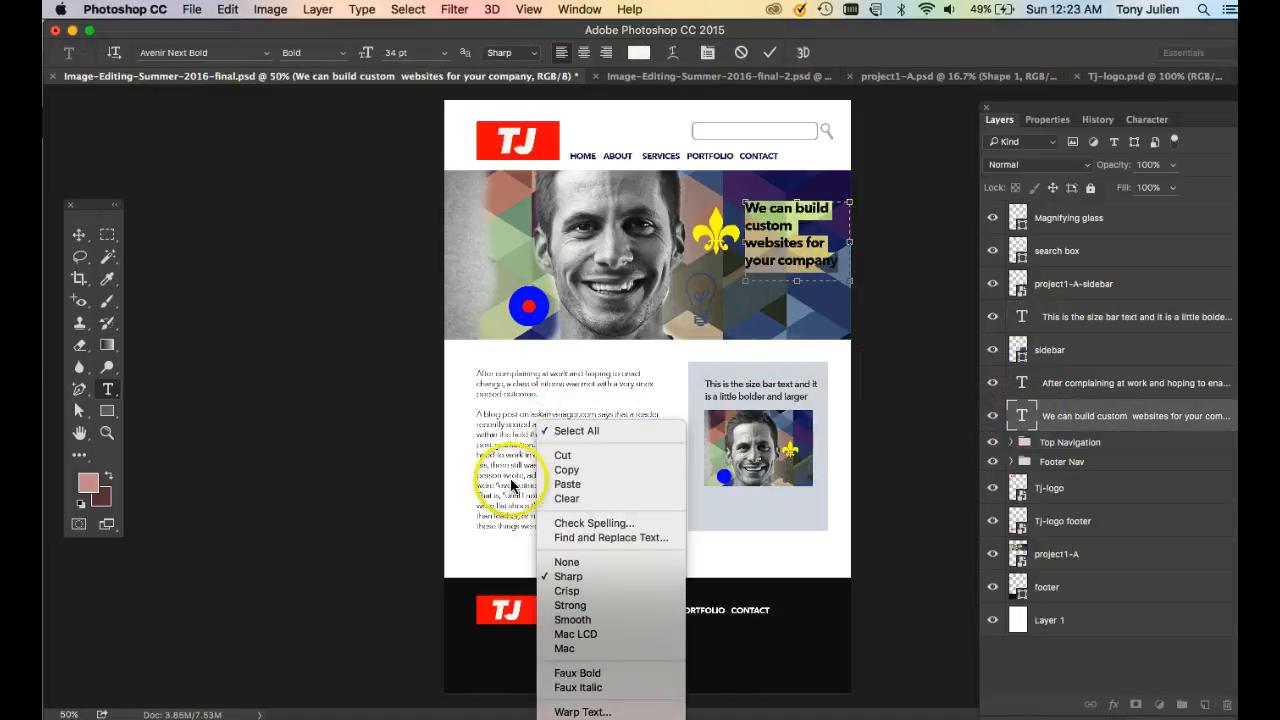
pyautogui.rightClick(503, 452)
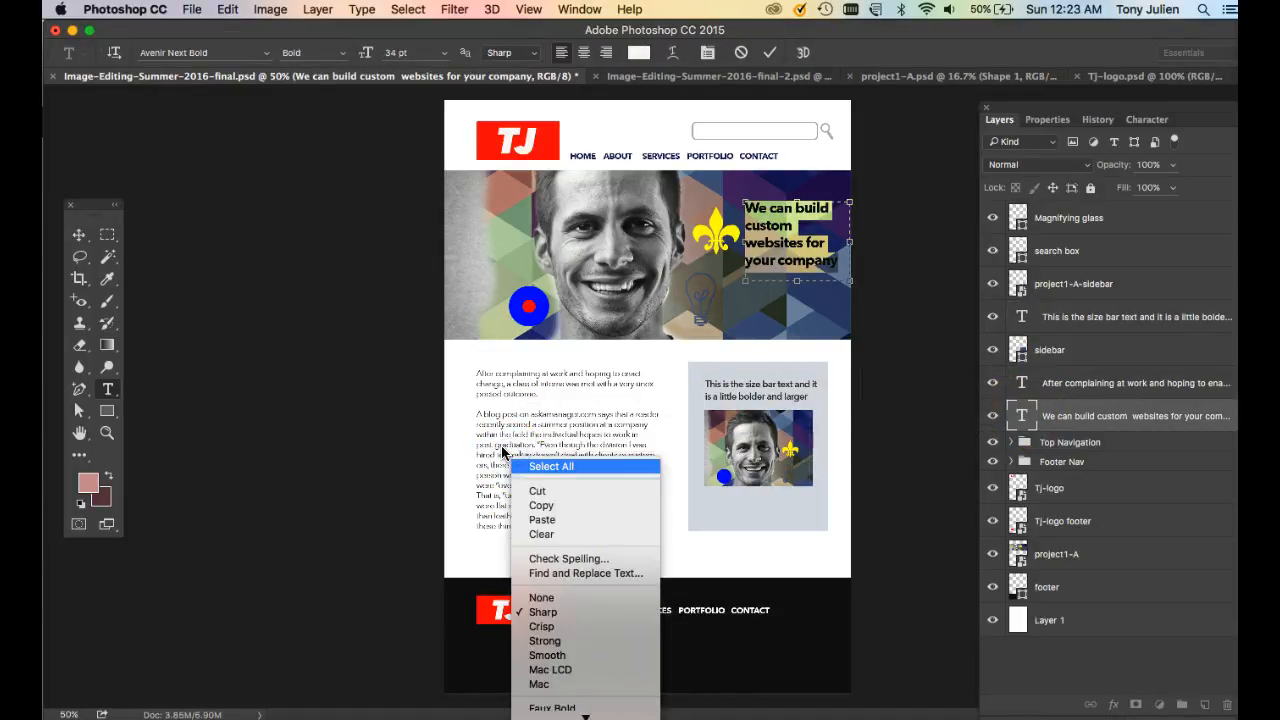
pyautogui.rightClick(505, 450)
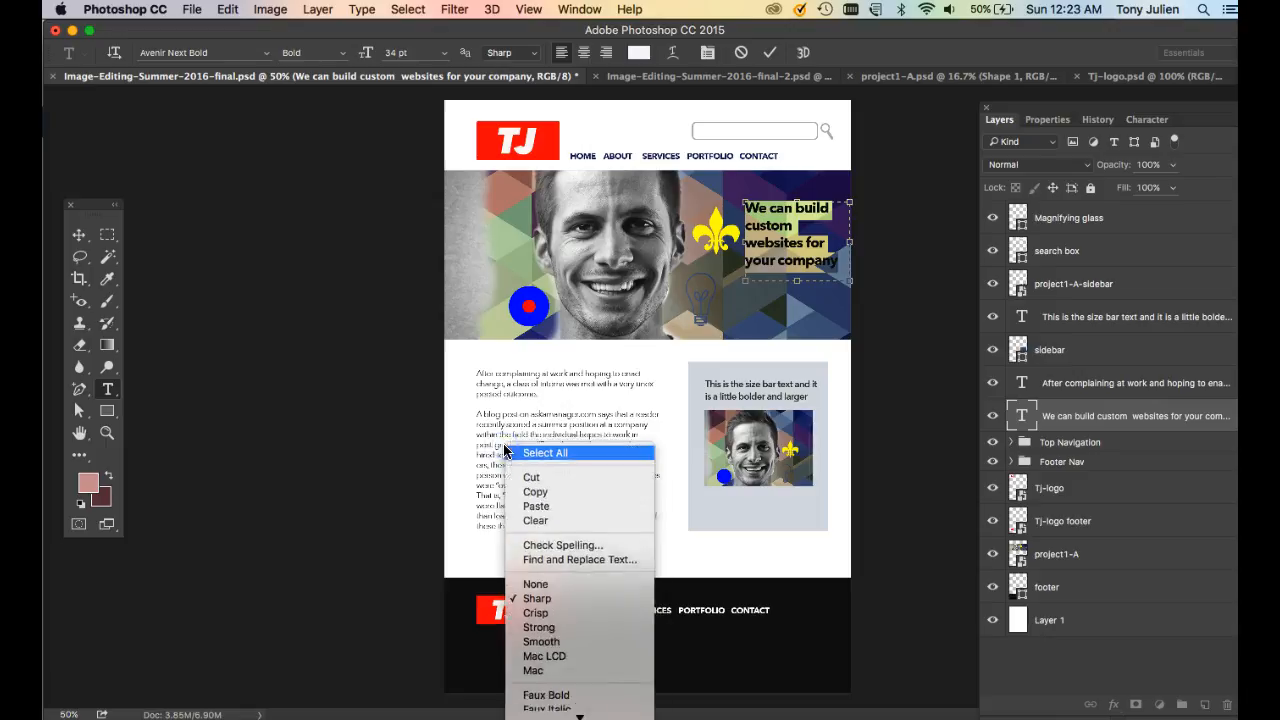
pyautogui.click(495, 443)
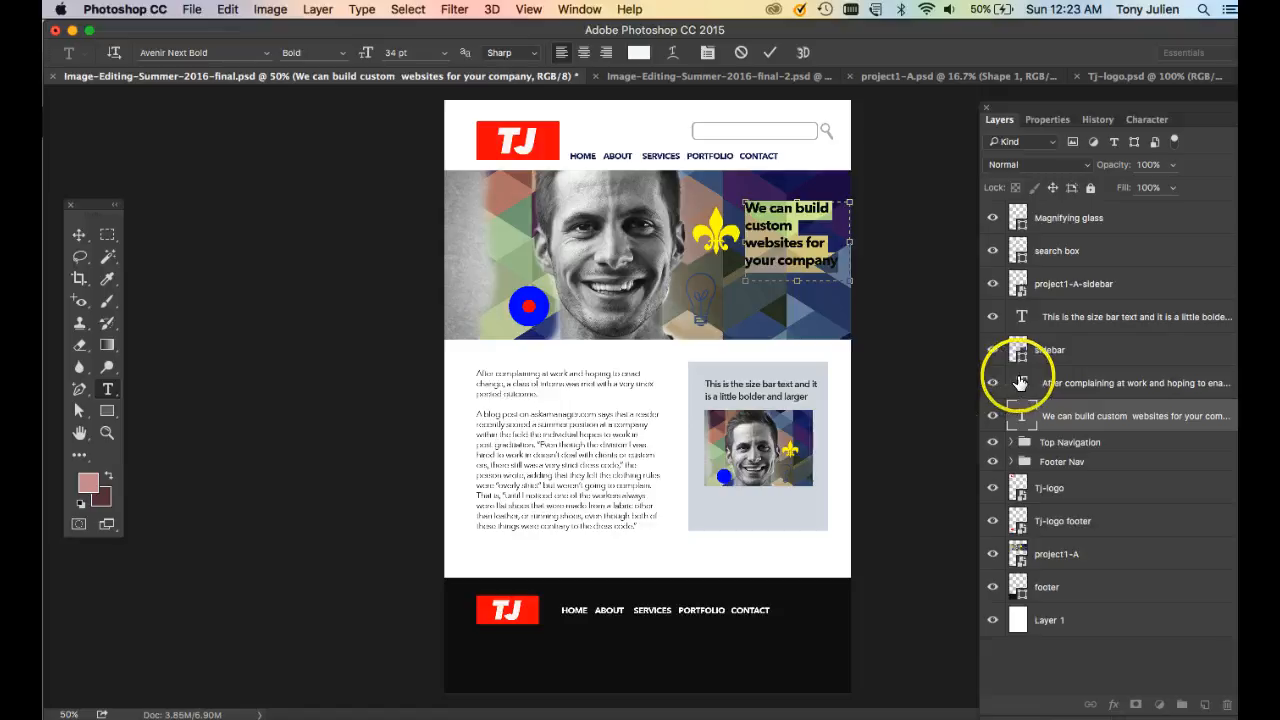
# - Copy the "After complaining at work" body text and paste it into a new text box below the hero image in Image-Editing-Summer-2016-final-2.psd
pyautogui.doubleClick(1019, 381)
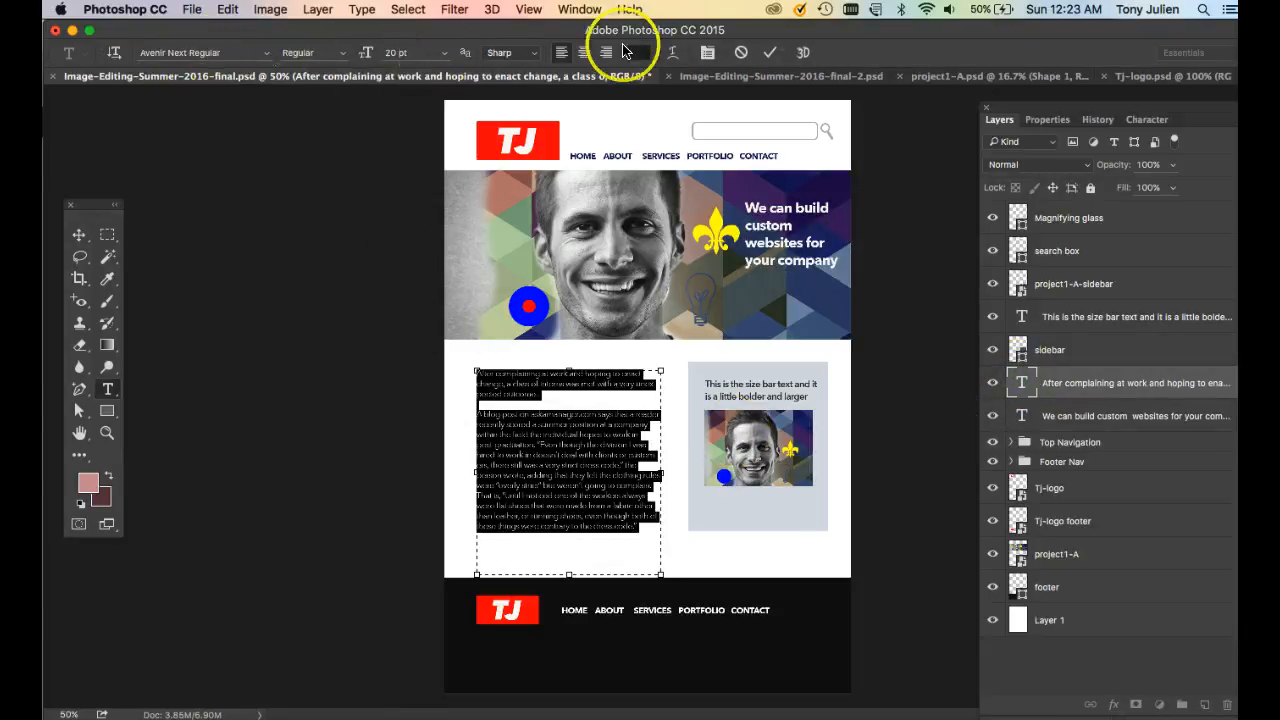
pyautogui.click(825, 80)
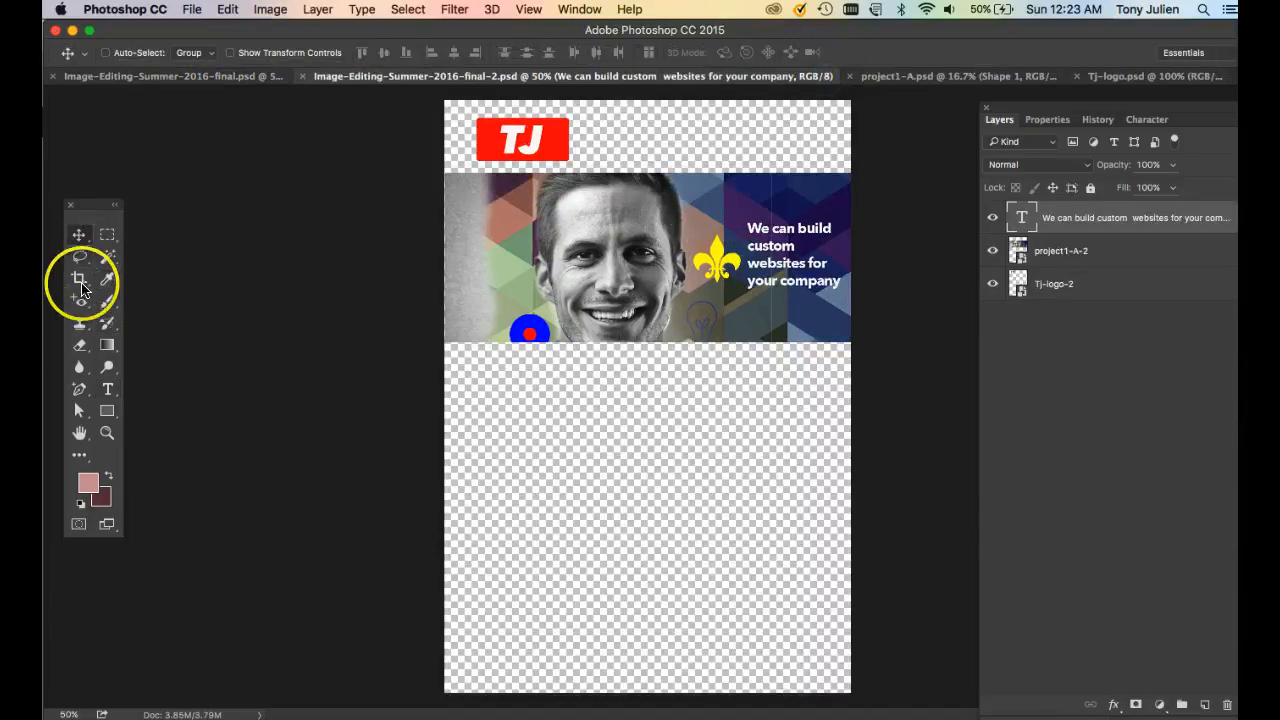
pyautogui.click(107, 389)
pyautogui.moveTo(486, 383); pyautogui.dragTo(672, 582)
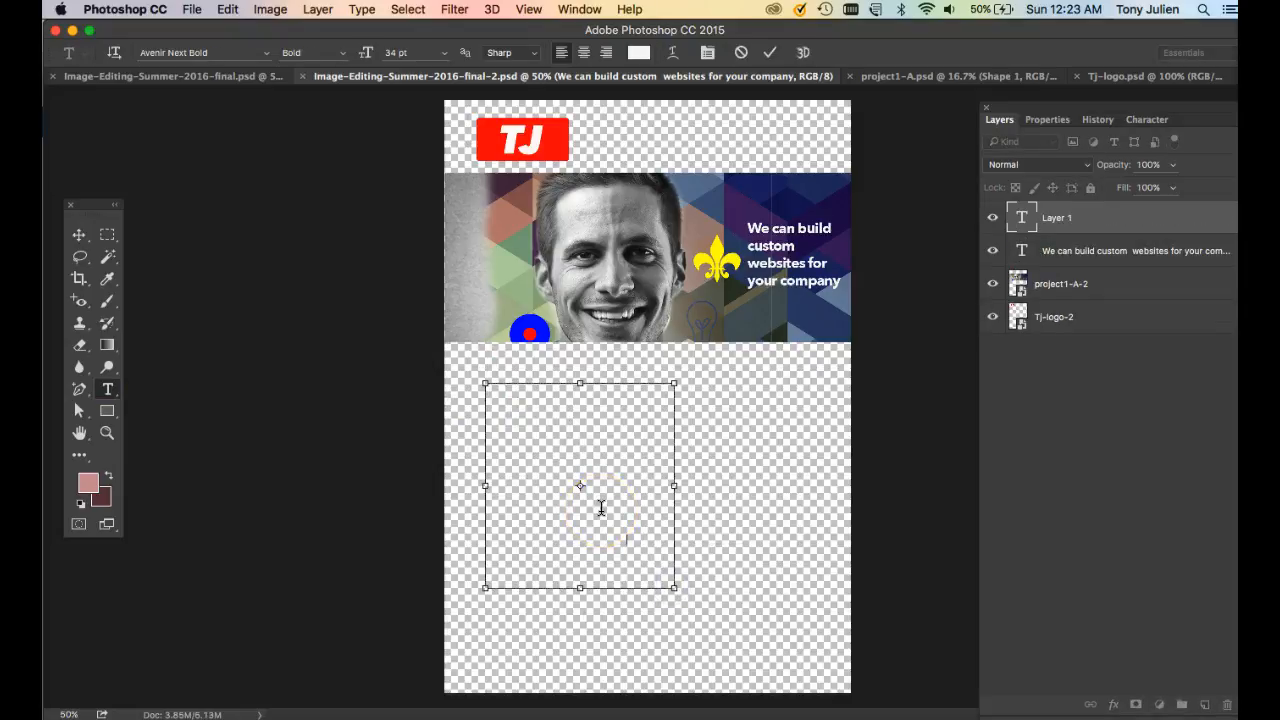
pyautogui.press('super+v')
pyautogui.click(515, 425)
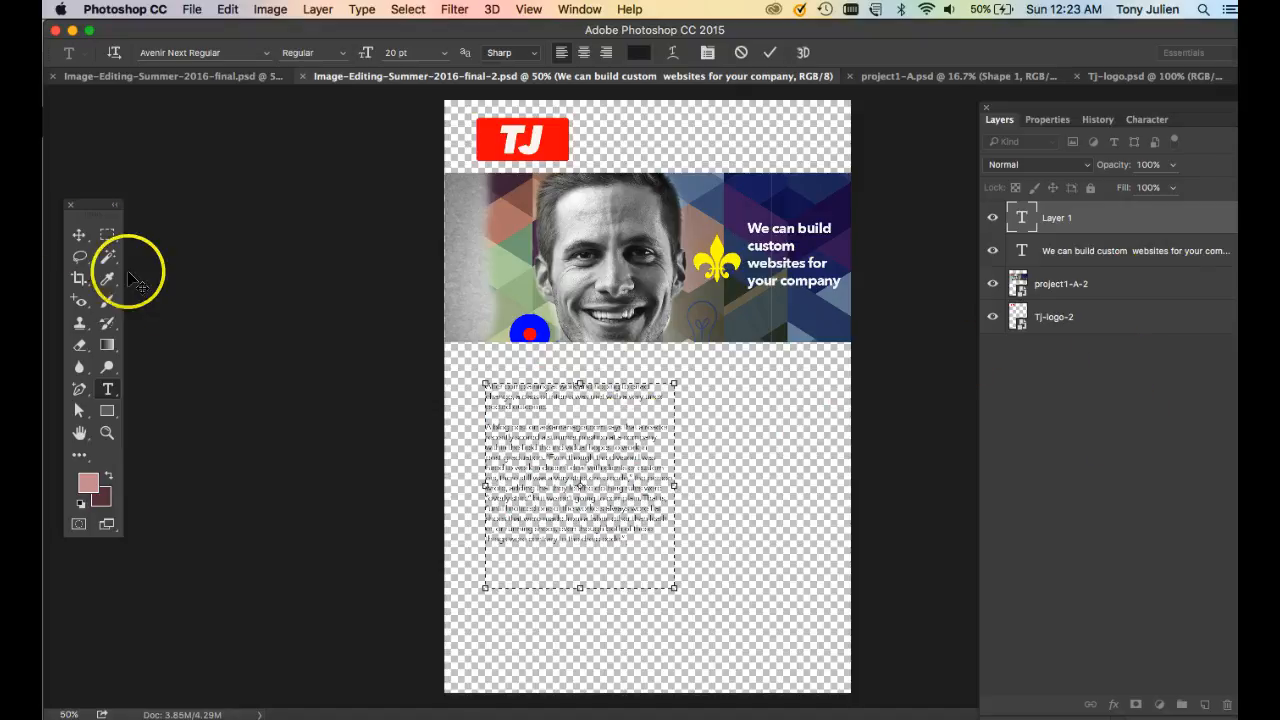
pyautogui.click(79, 234)
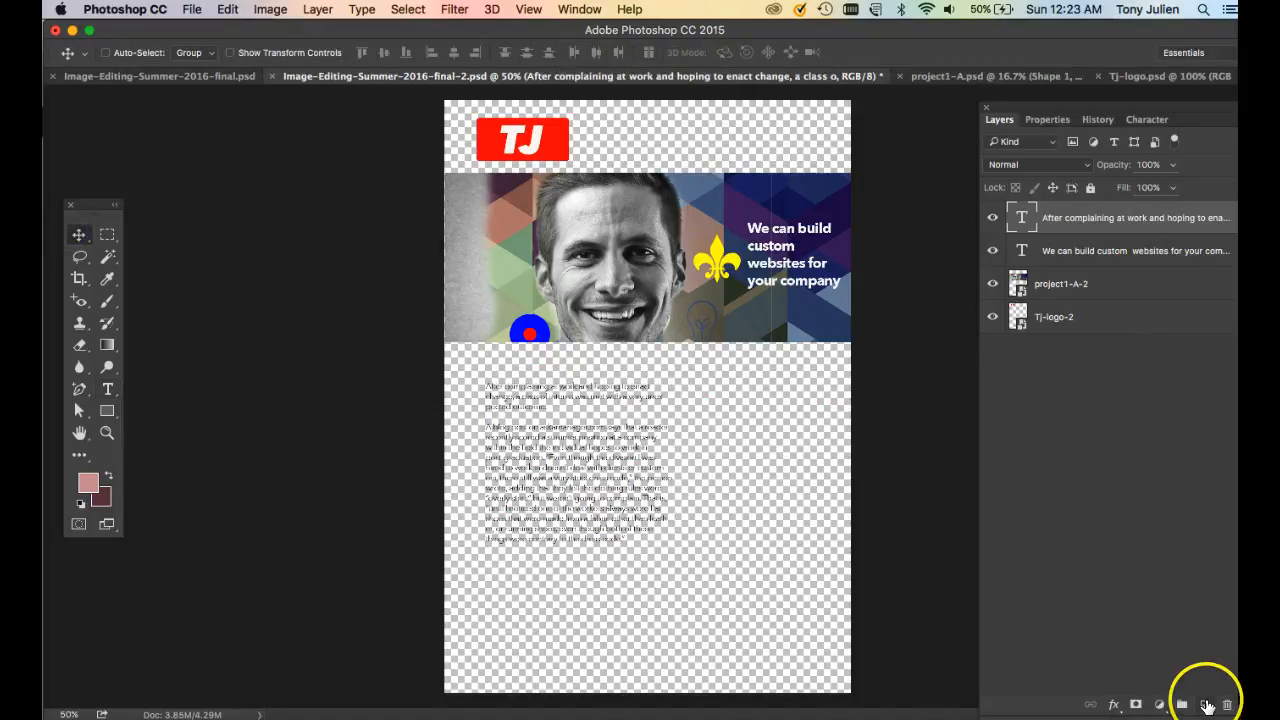
# - Add a new layer at the bottom of the layer stack, below Tj-logo-2, and fill it with white
pyautogui.click(1207, 706)
pyautogui.moveTo(1057, 217); pyautogui.dragTo(1086, 368)
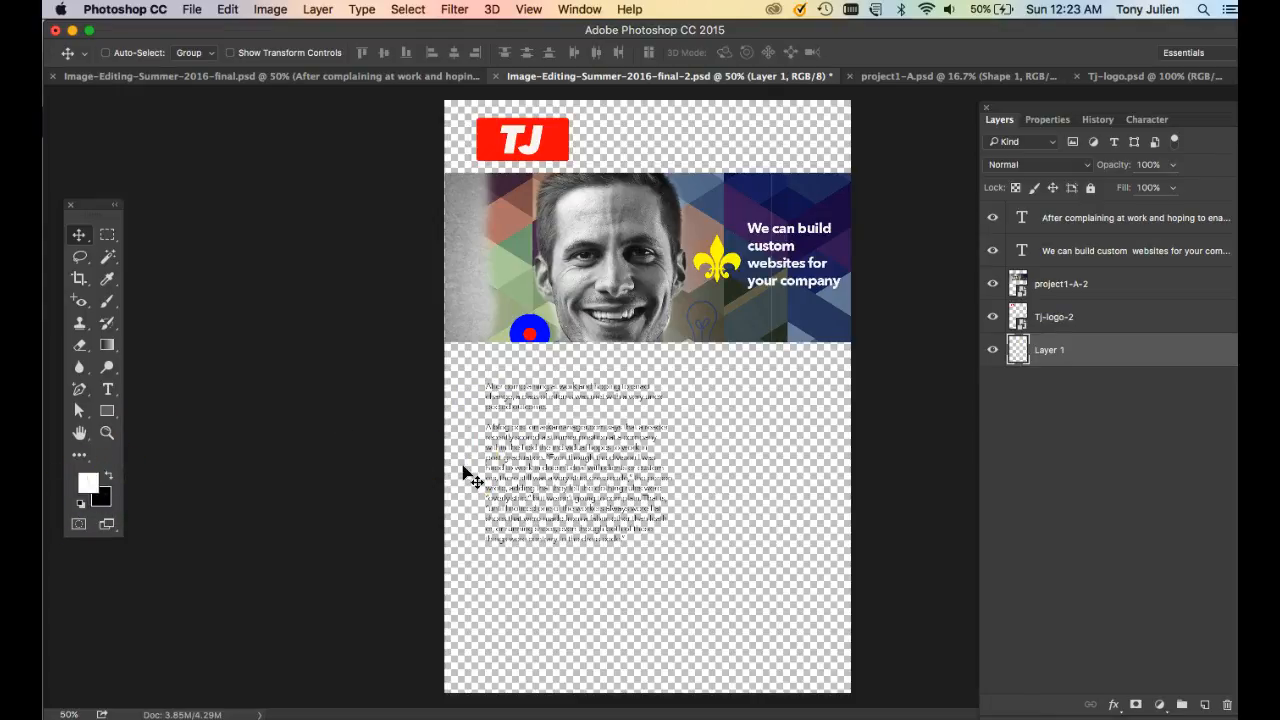
pyautogui.press('super+BackSpace')
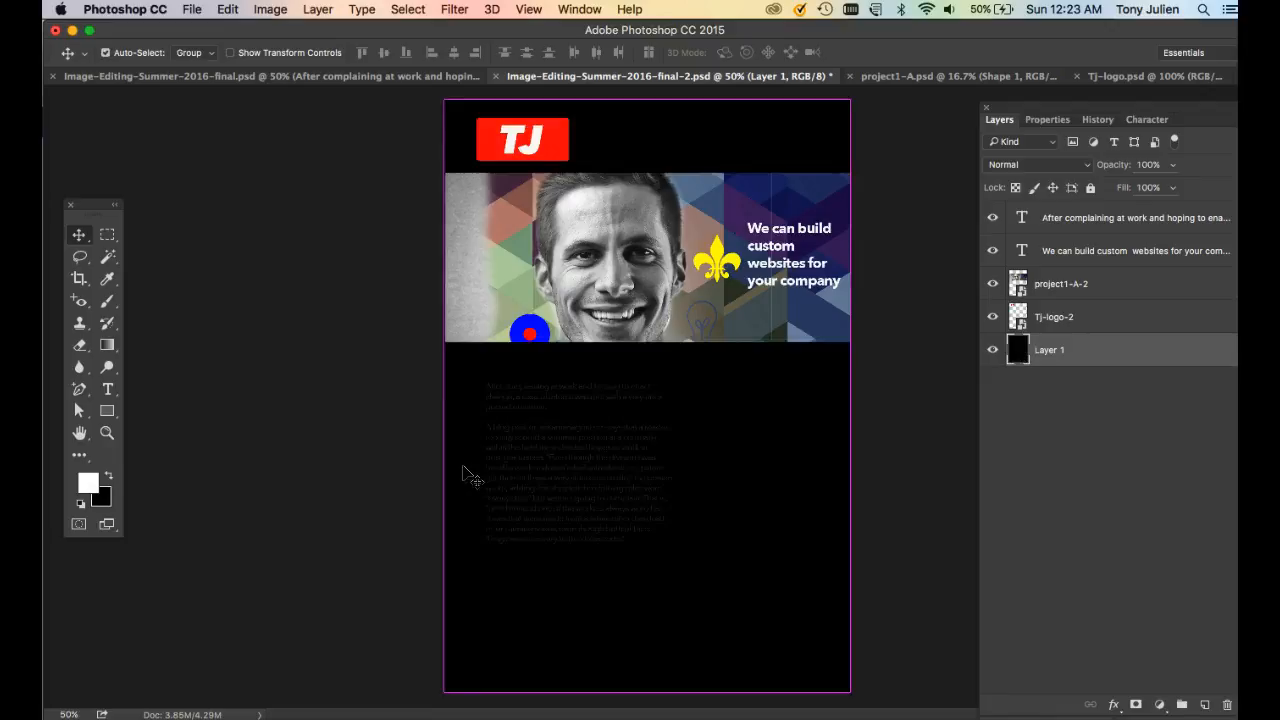
pyautogui.hotkey('alt', 'BackSpace')
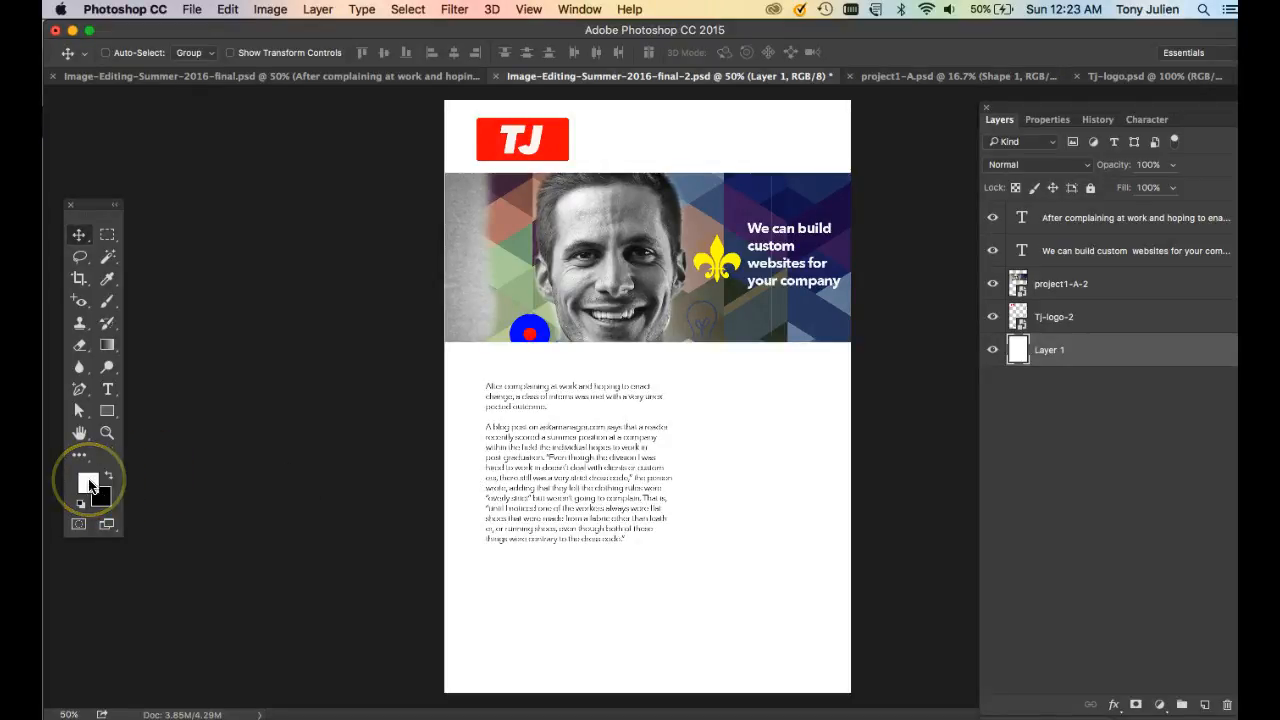
# - Toggle the white background layer's visibility off and on again, and save the document
pyautogui.press('super+equal')
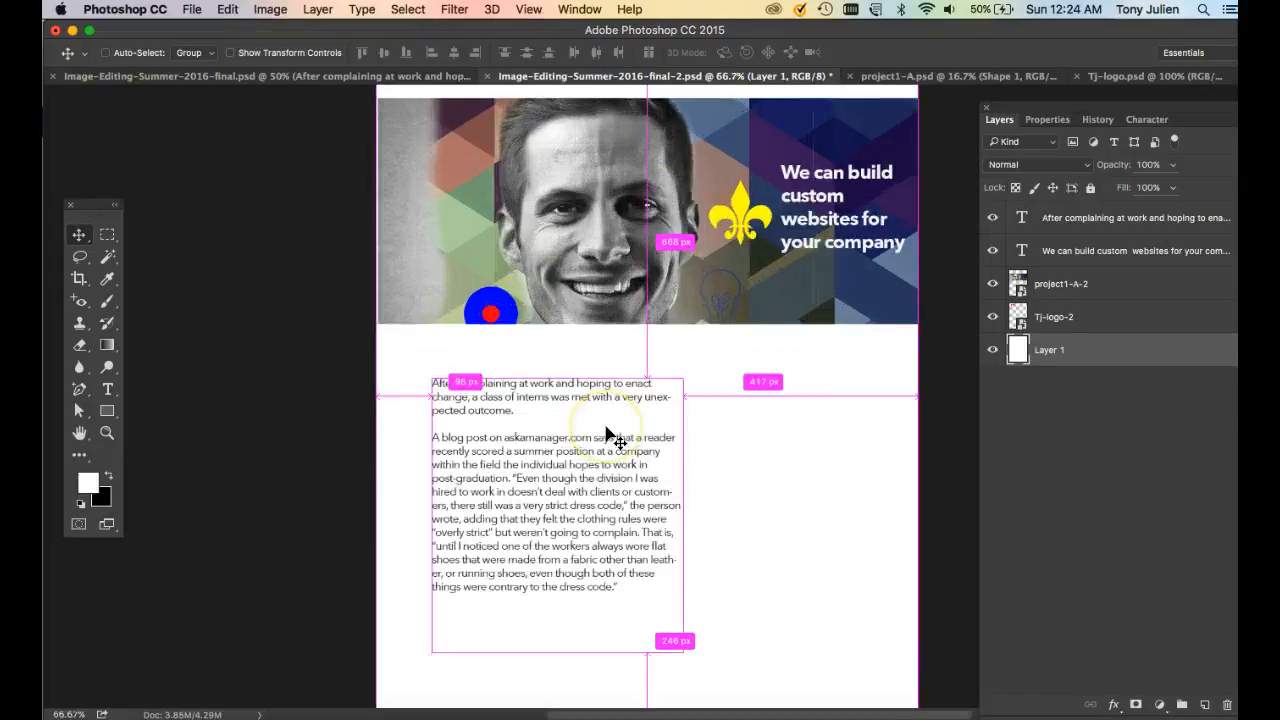
pyautogui.click(990, 351)
pyautogui.click(990, 351)
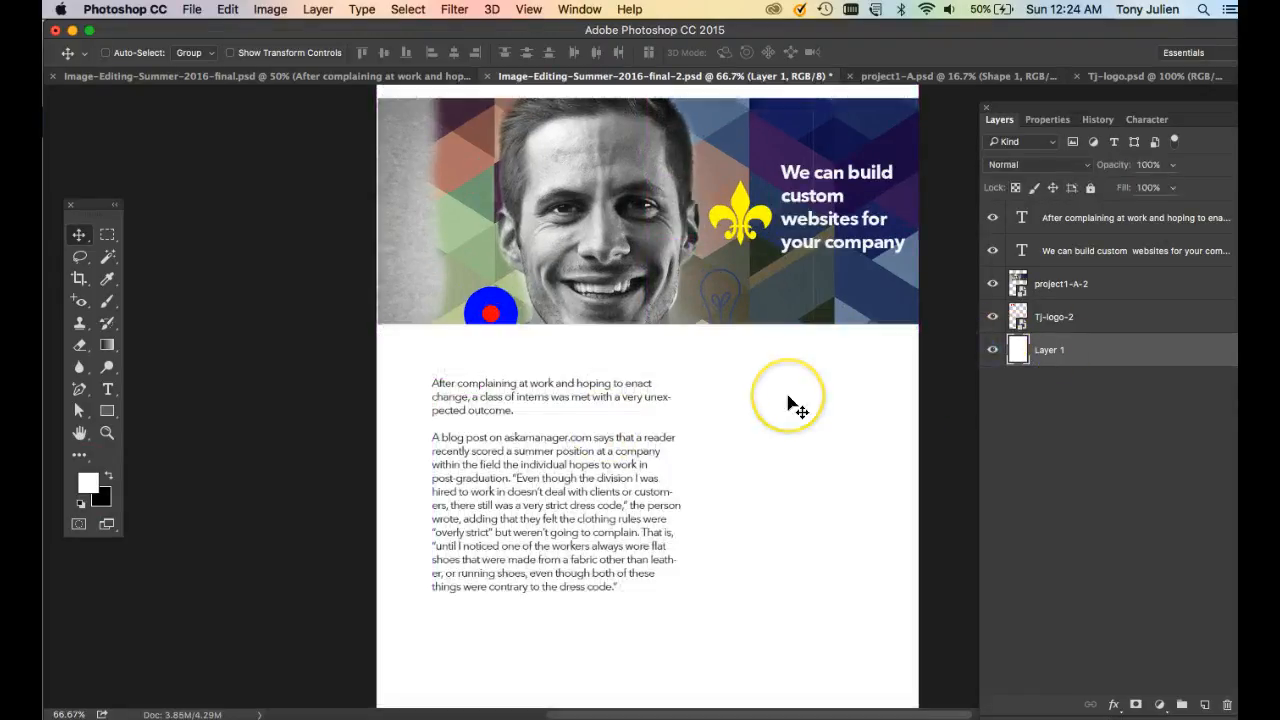
pyautogui.press('super+s')
# - Select the body text and Tj-logo-2 layers together and align the body text's left edge with the logo
pyautogui.scroll(3, 645, 425)
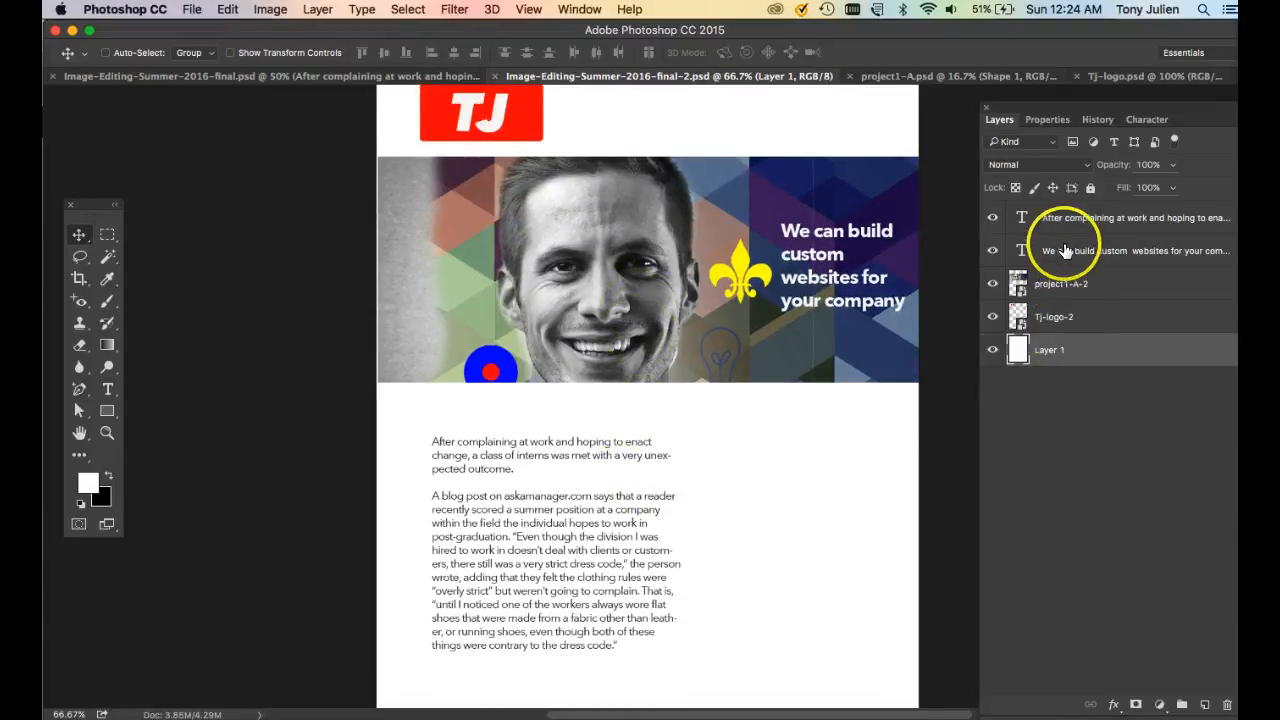
pyautogui.click(1063, 218)
pyautogui.click(1054, 316)
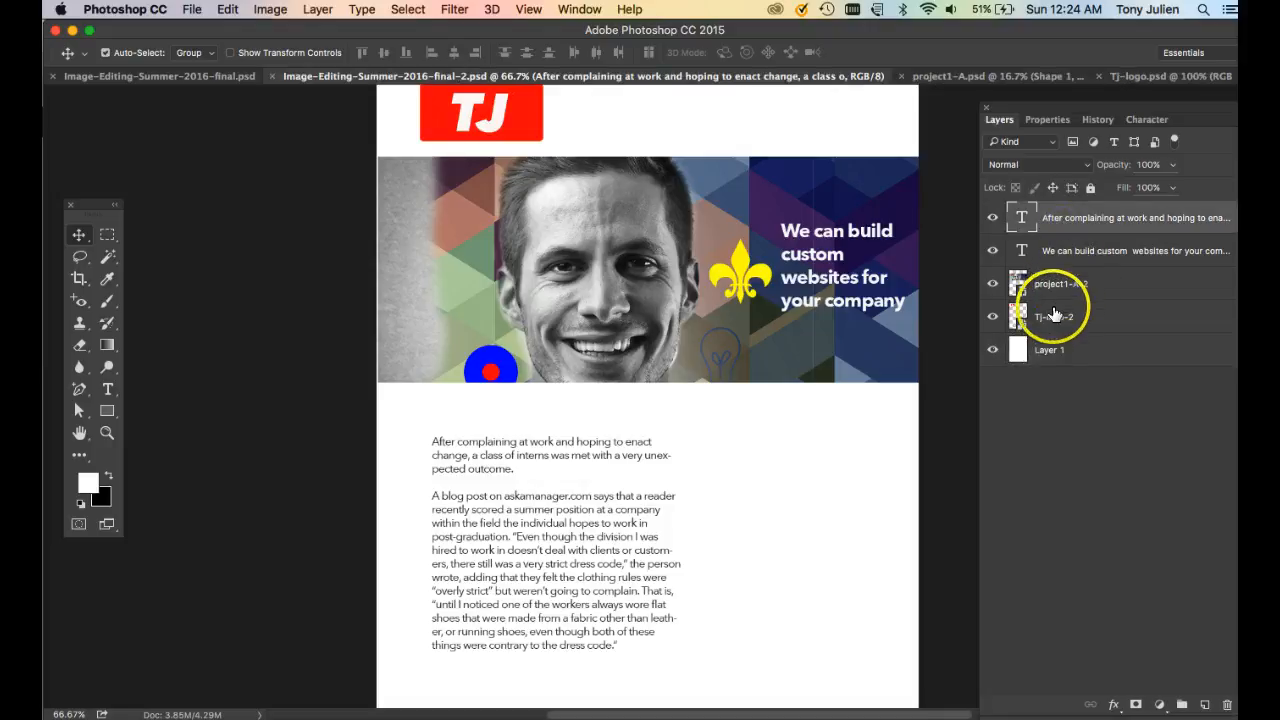
pyautogui.moveTo(1054, 316)
pyautogui.mouseDown()
pyautogui.moveTo(1088, 314)
pyautogui.moveTo(1065, 200)
pyautogui.moveTo(1051, 316)
pyautogui.mouseUp()
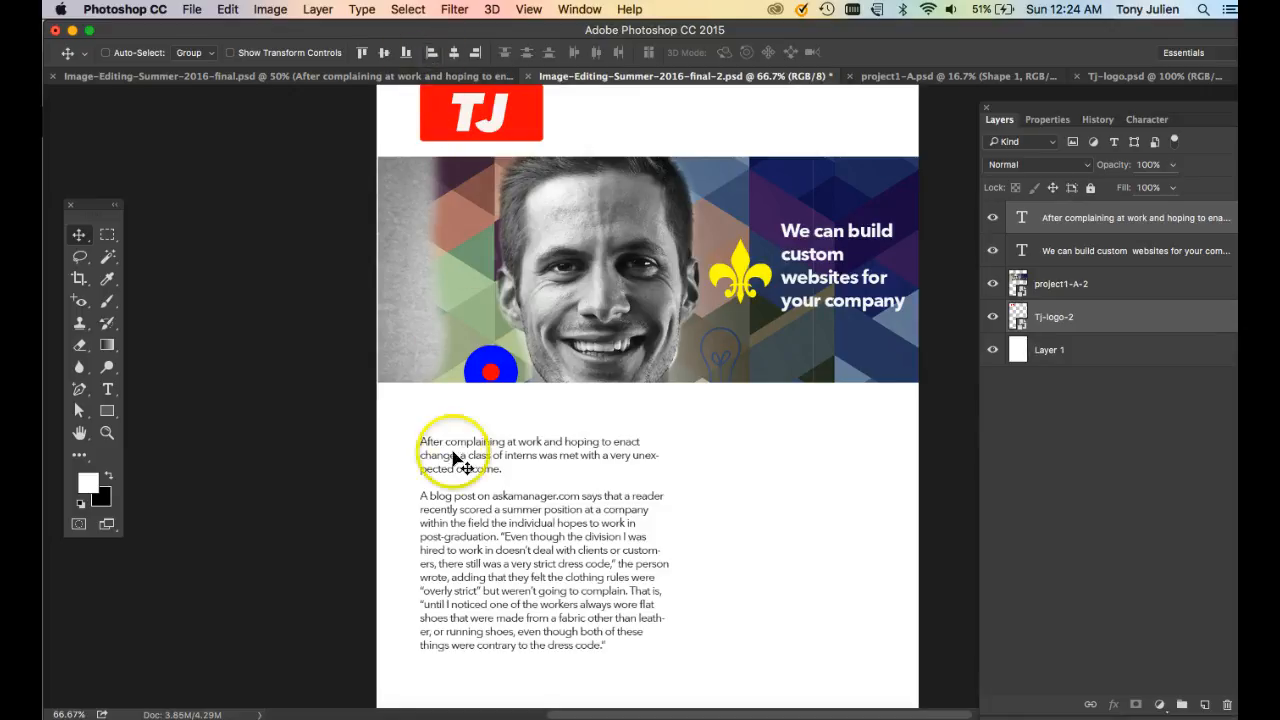
# - Compare the layout with the reference design in Image-Editing-Summer-2016-final.psd and save Image-Editing-Summer-2016-final-2.psd
pyautogui.scroll(1, 762, 434)
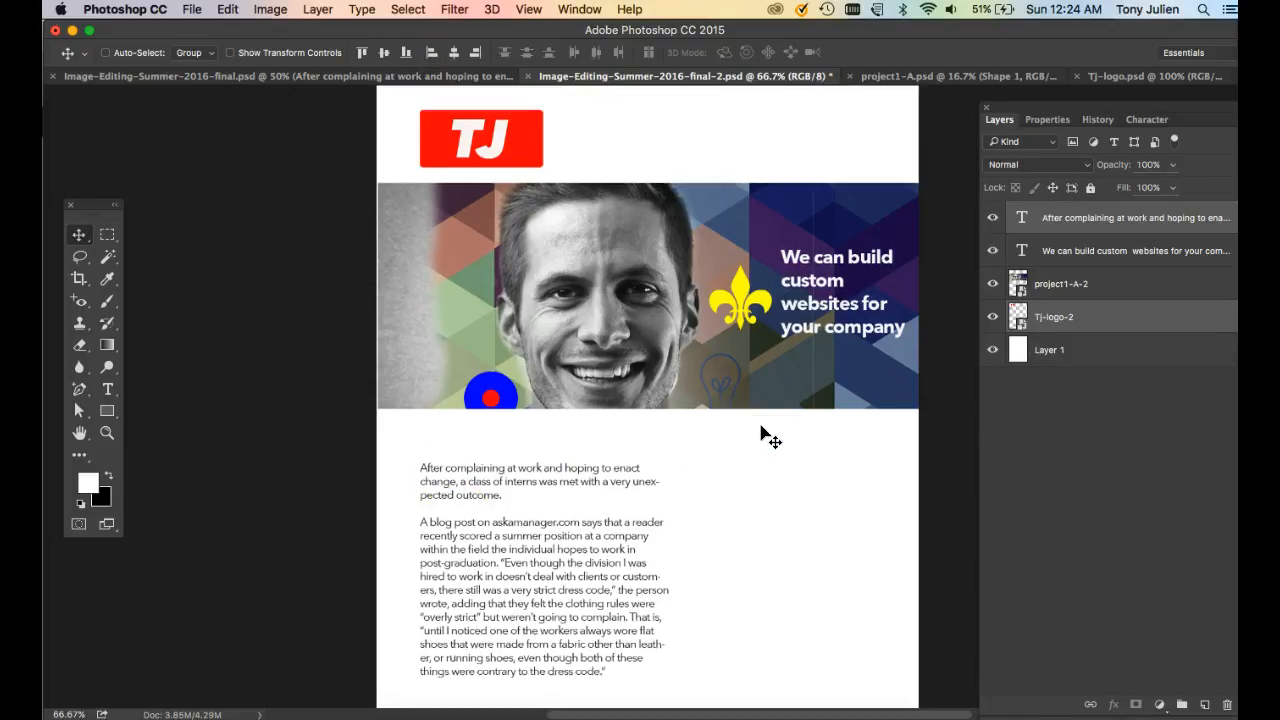
pyautogui.scroll(-5, 762, 434)
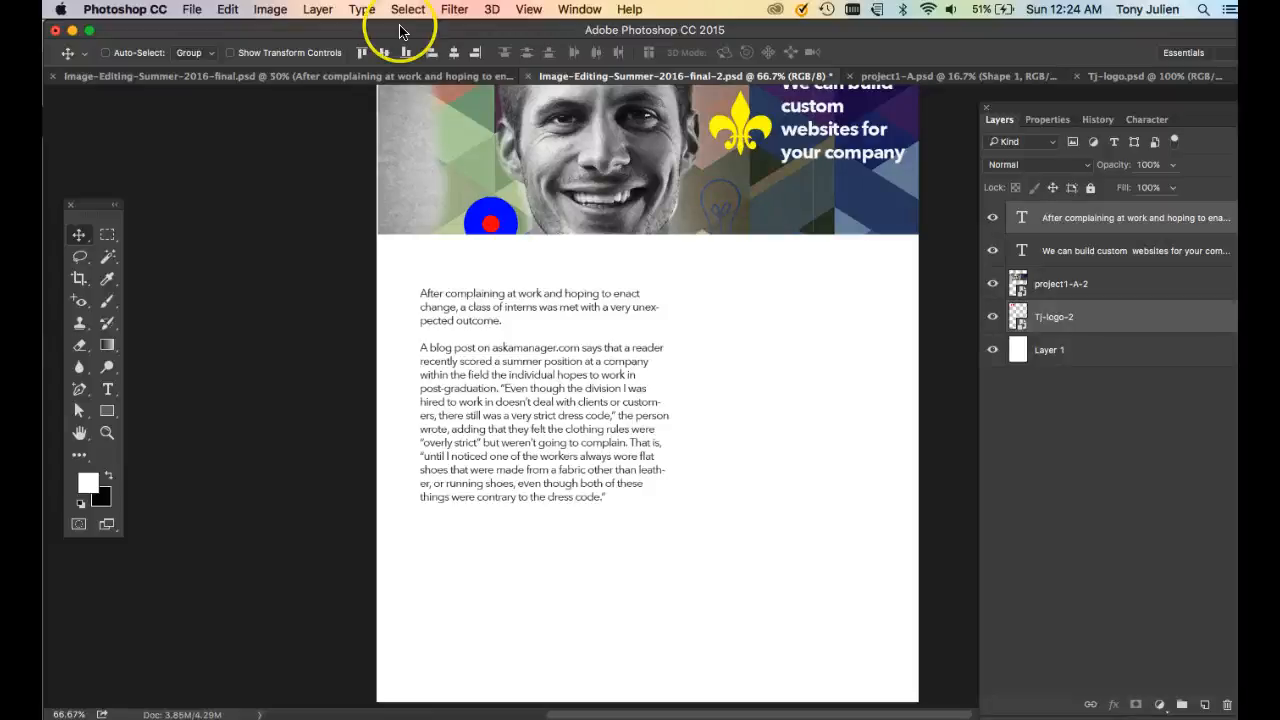
pyautogui.click(236, 75)
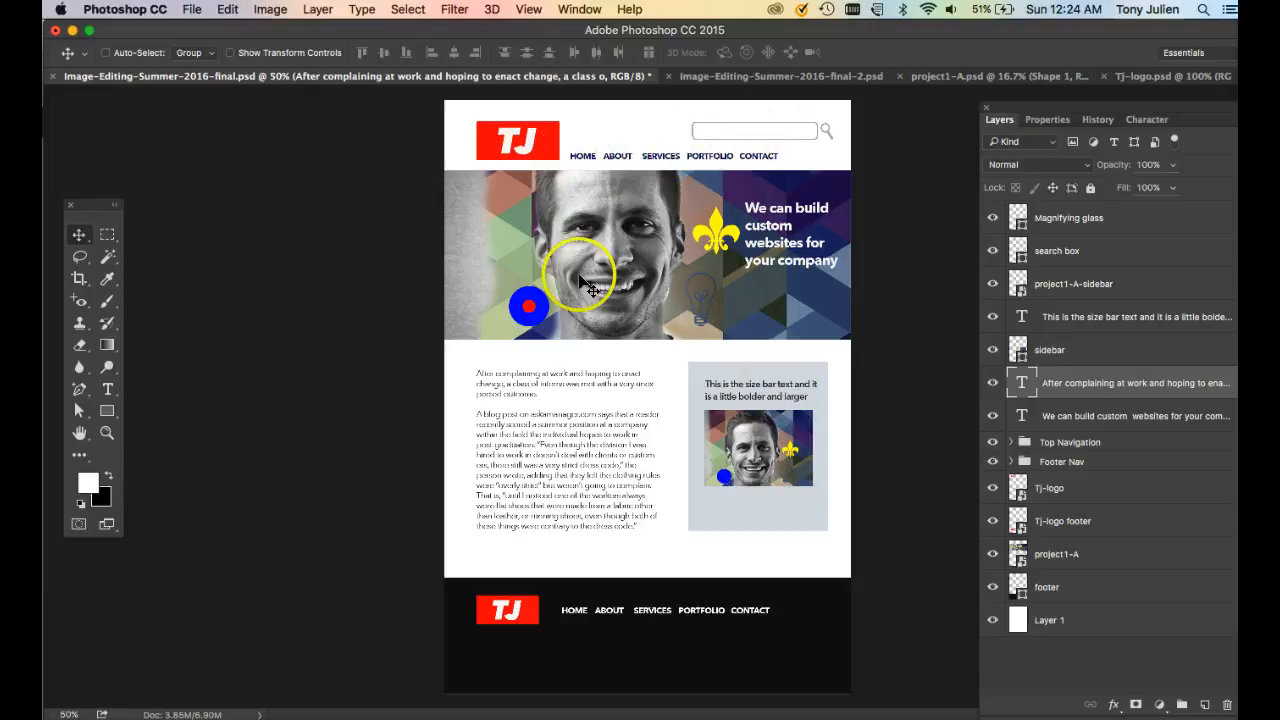
pyautogui.click(762, 78)
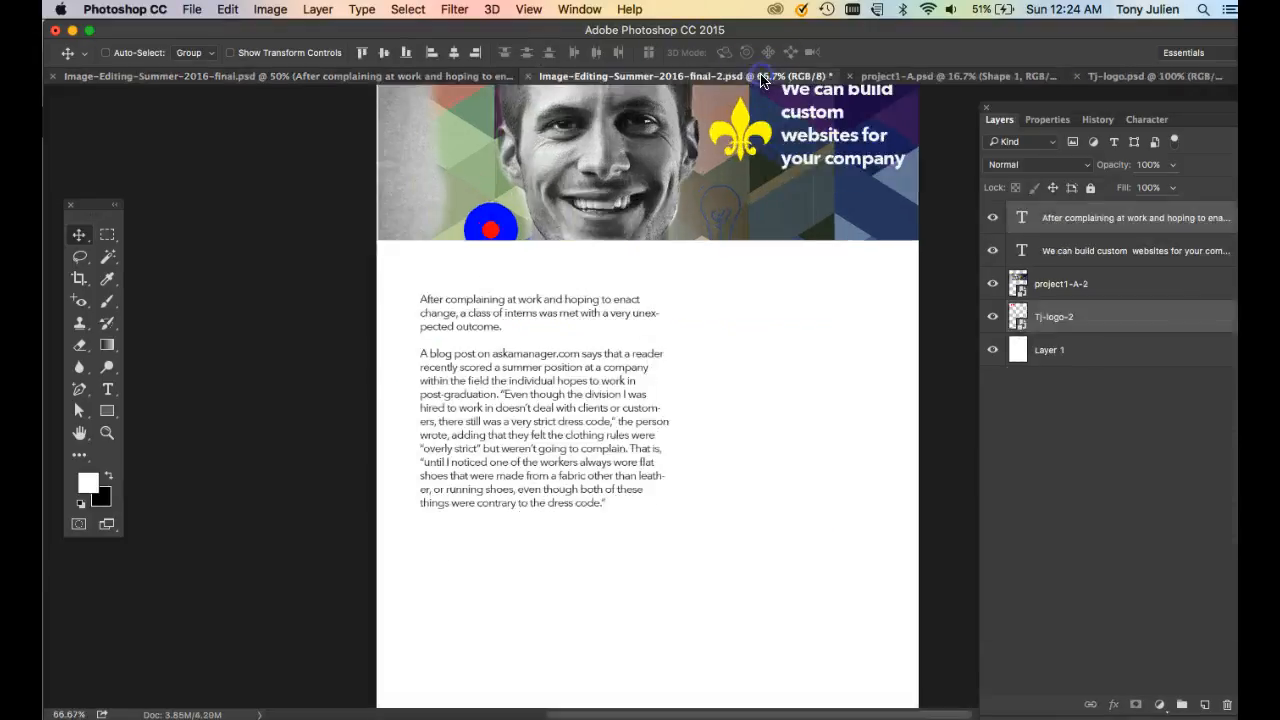
pyautogui.press('super+s')
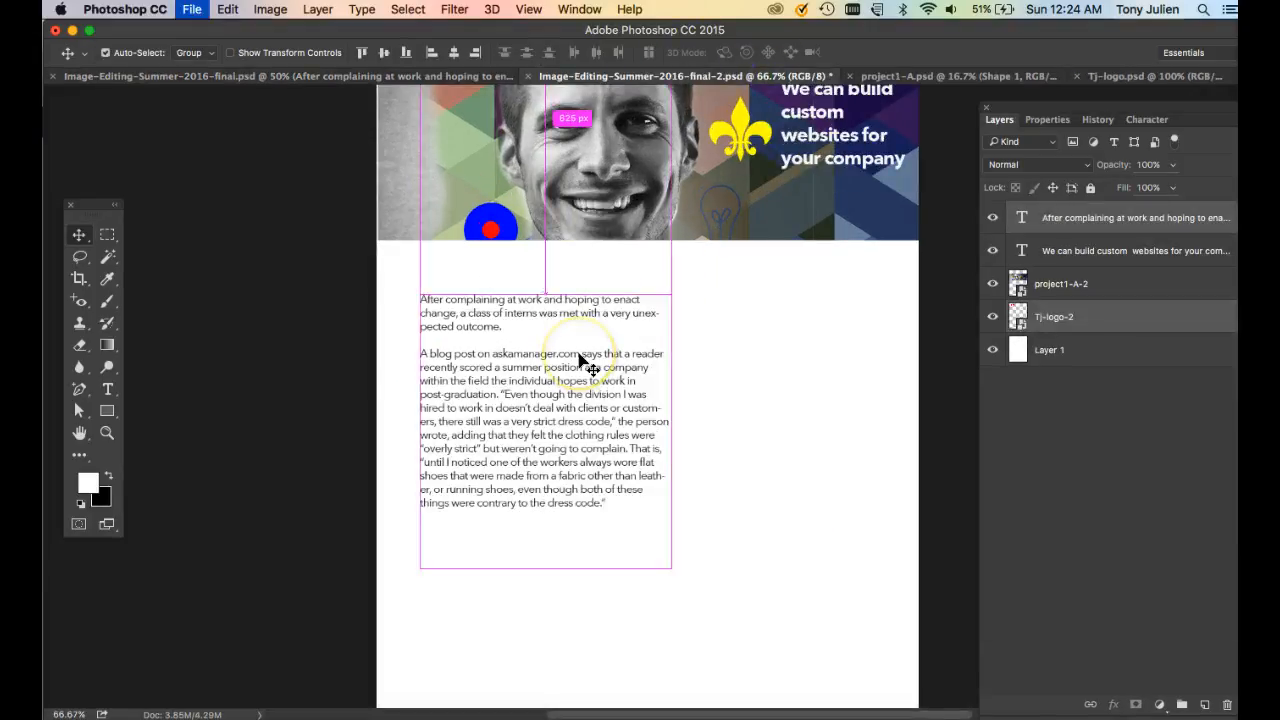